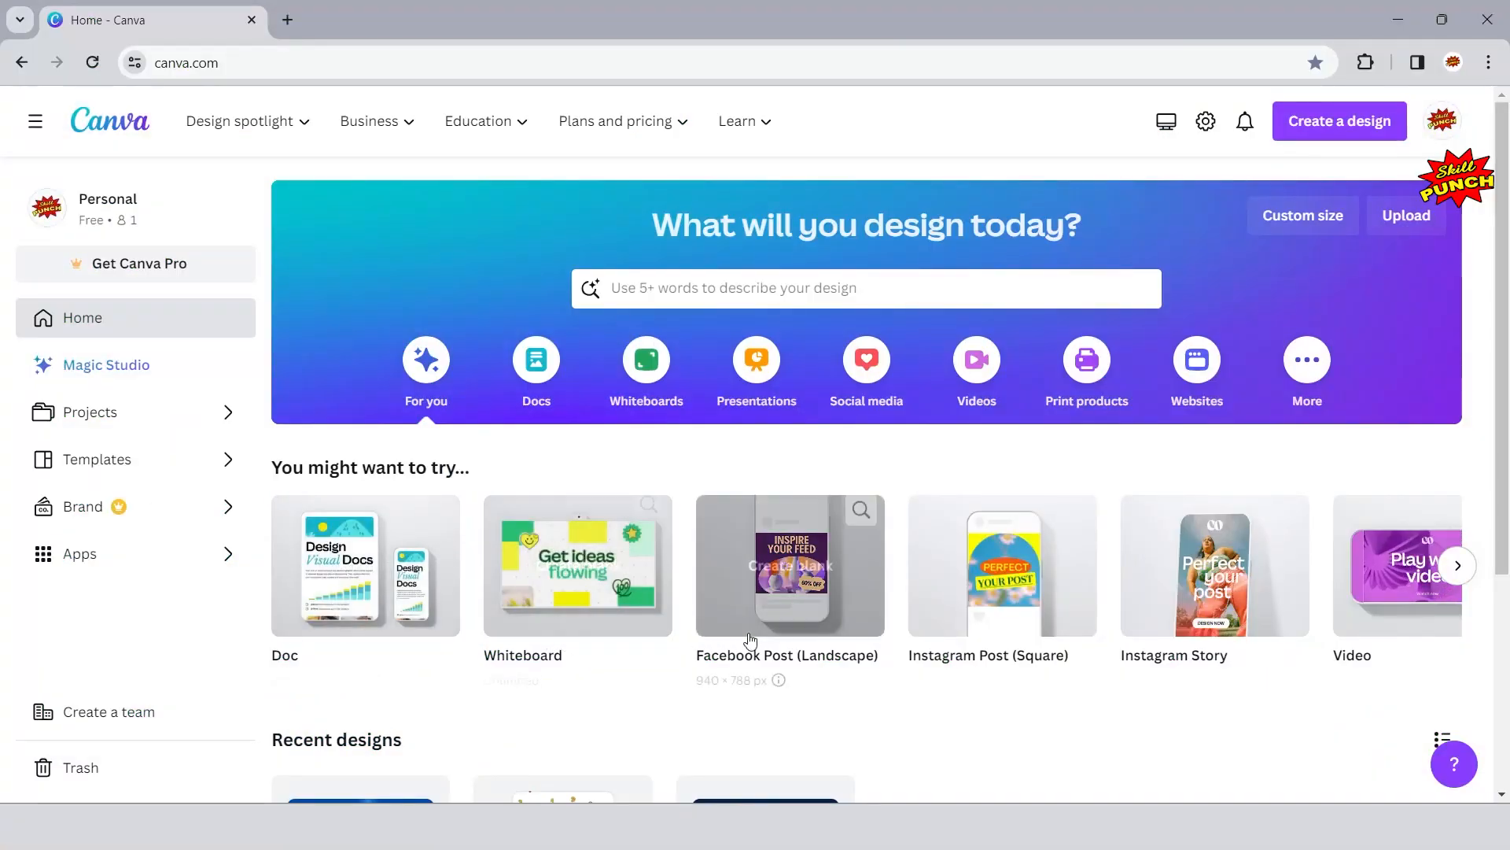
# - Create a blank 1920 × 1080 px Video design and collapse the template browser
pyautogui.click(1459, 565)
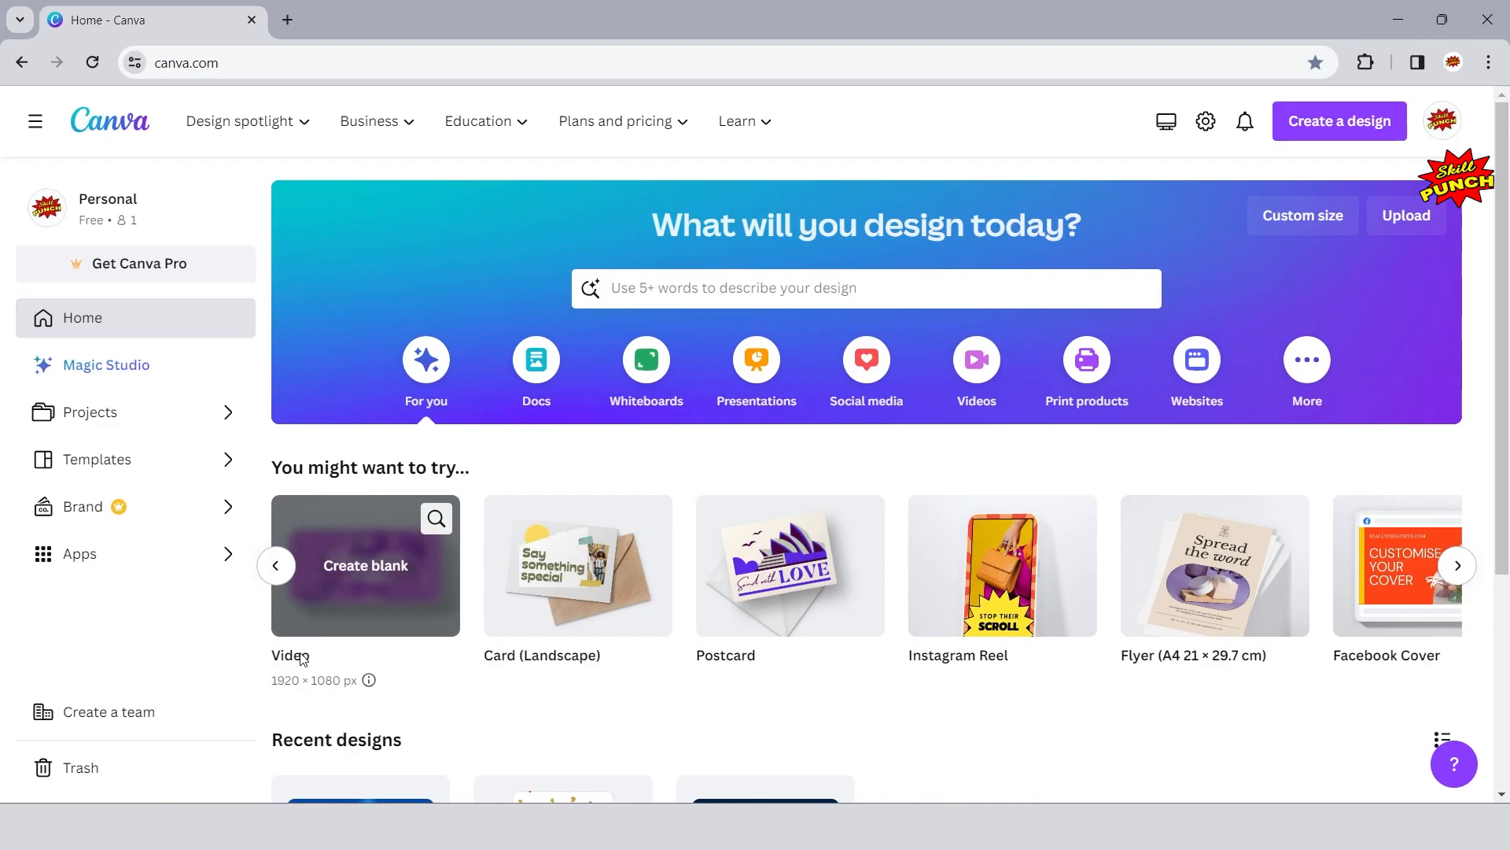
pyautogui.click(329, 596)
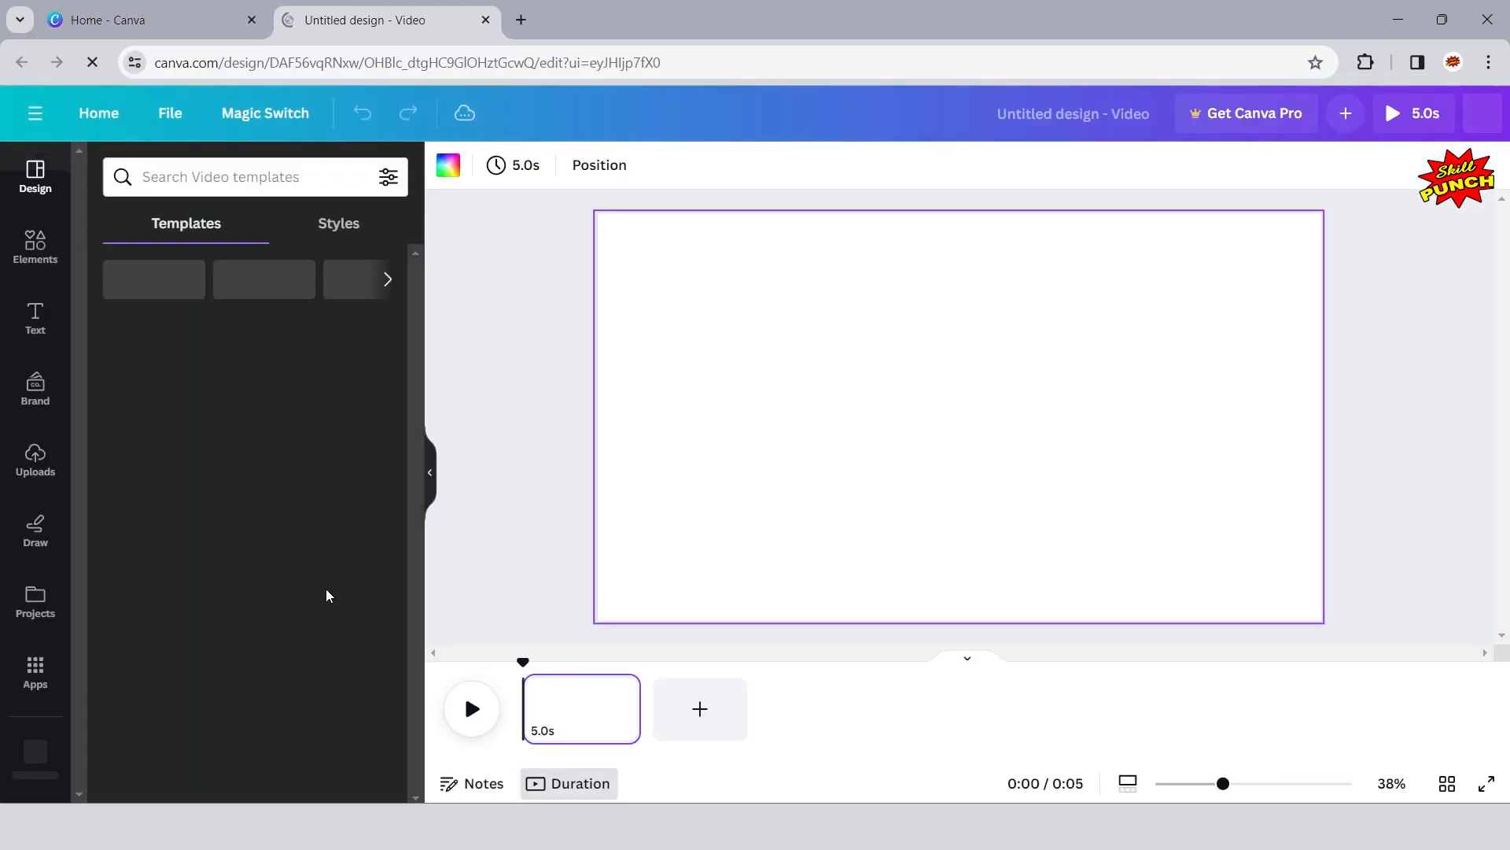
pyautogui.click(427, 476)
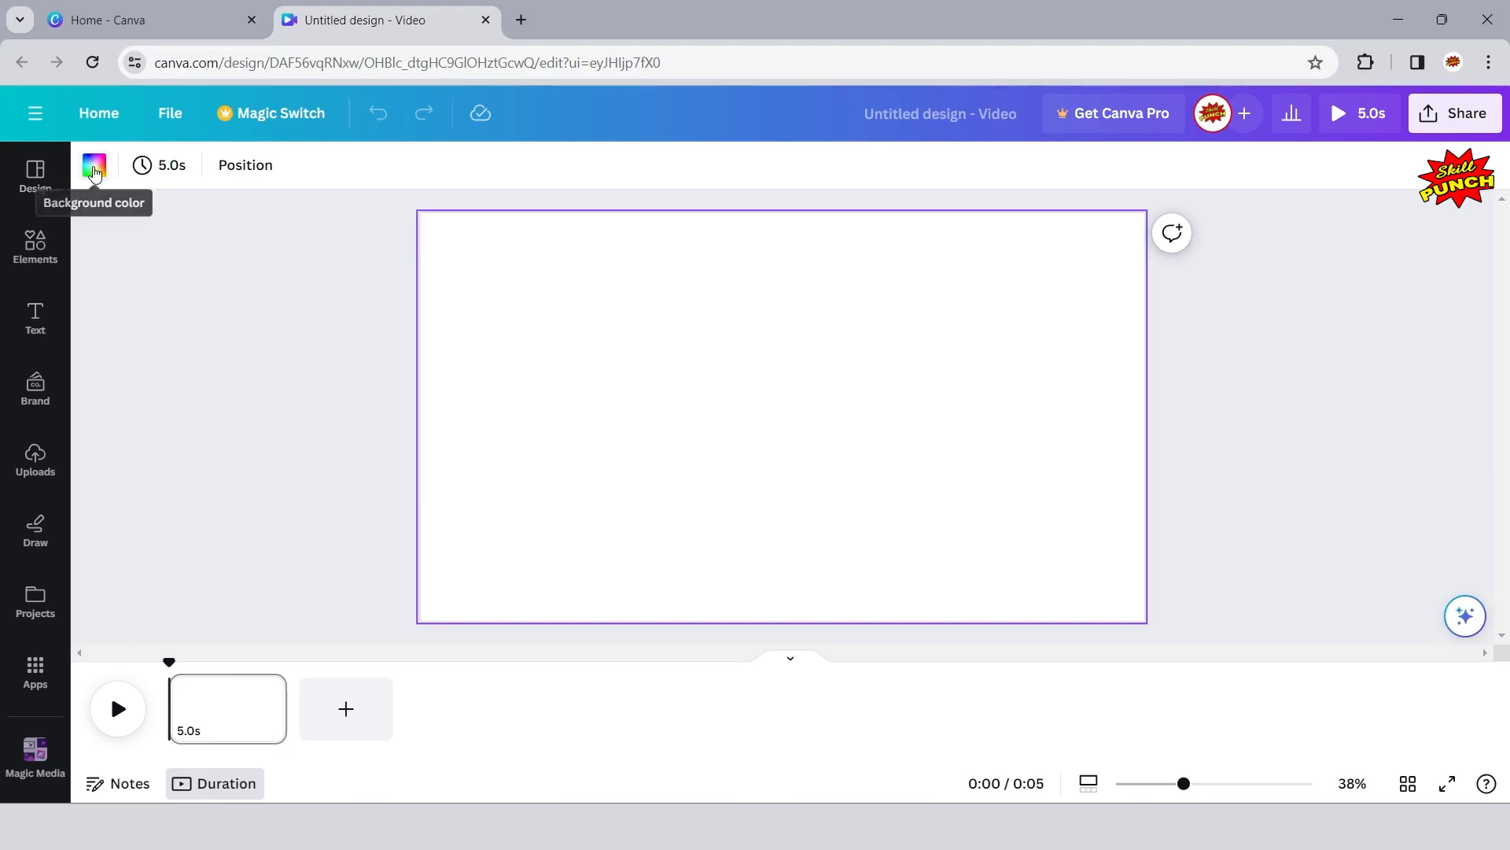
# - Set the blank page's background to solid black
pyautogui.click(94, 167)
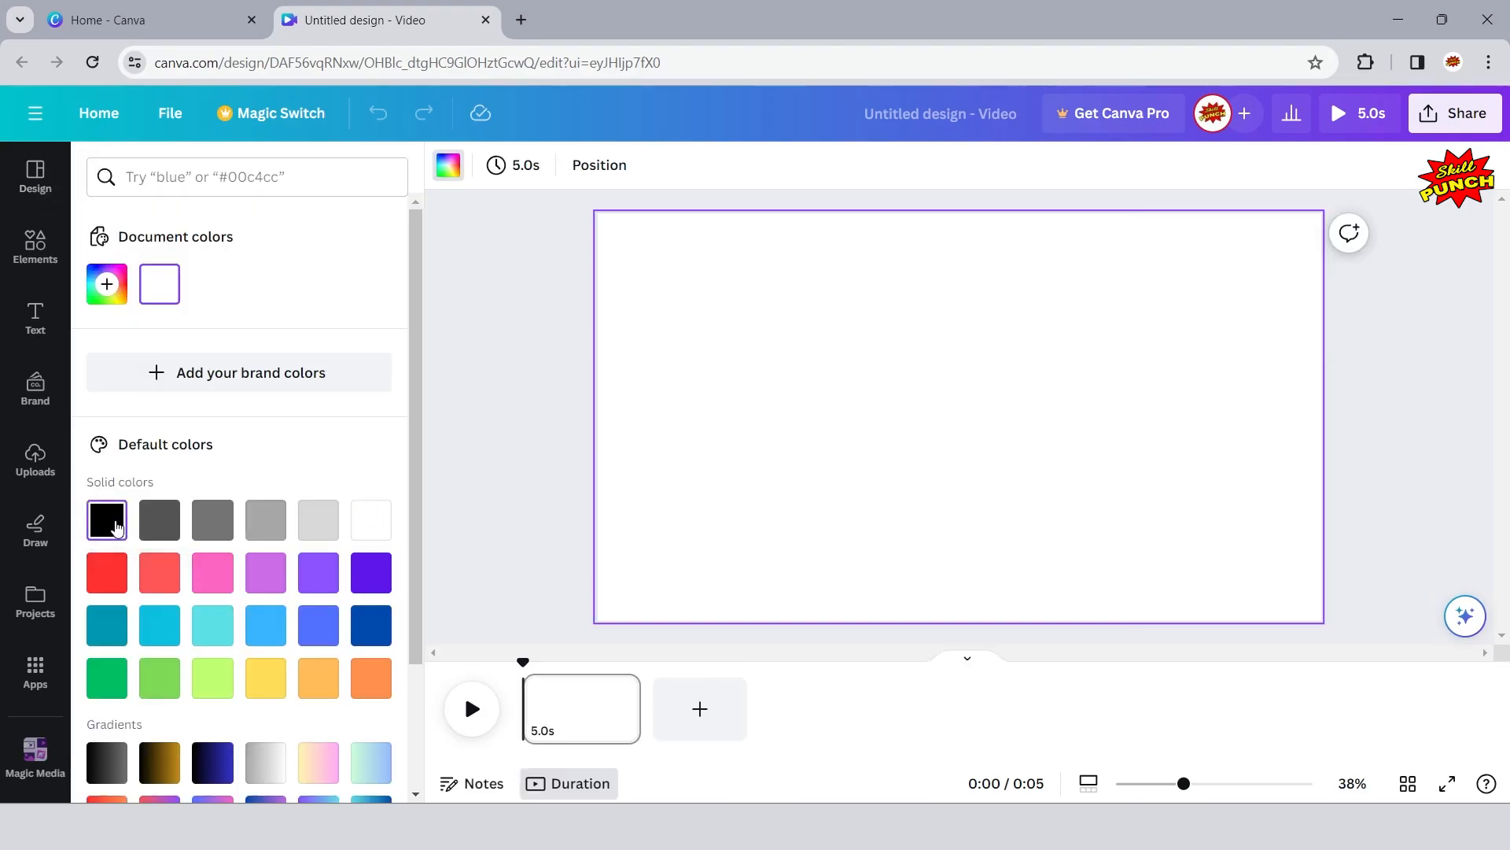
pyautogui.click(116, 525)
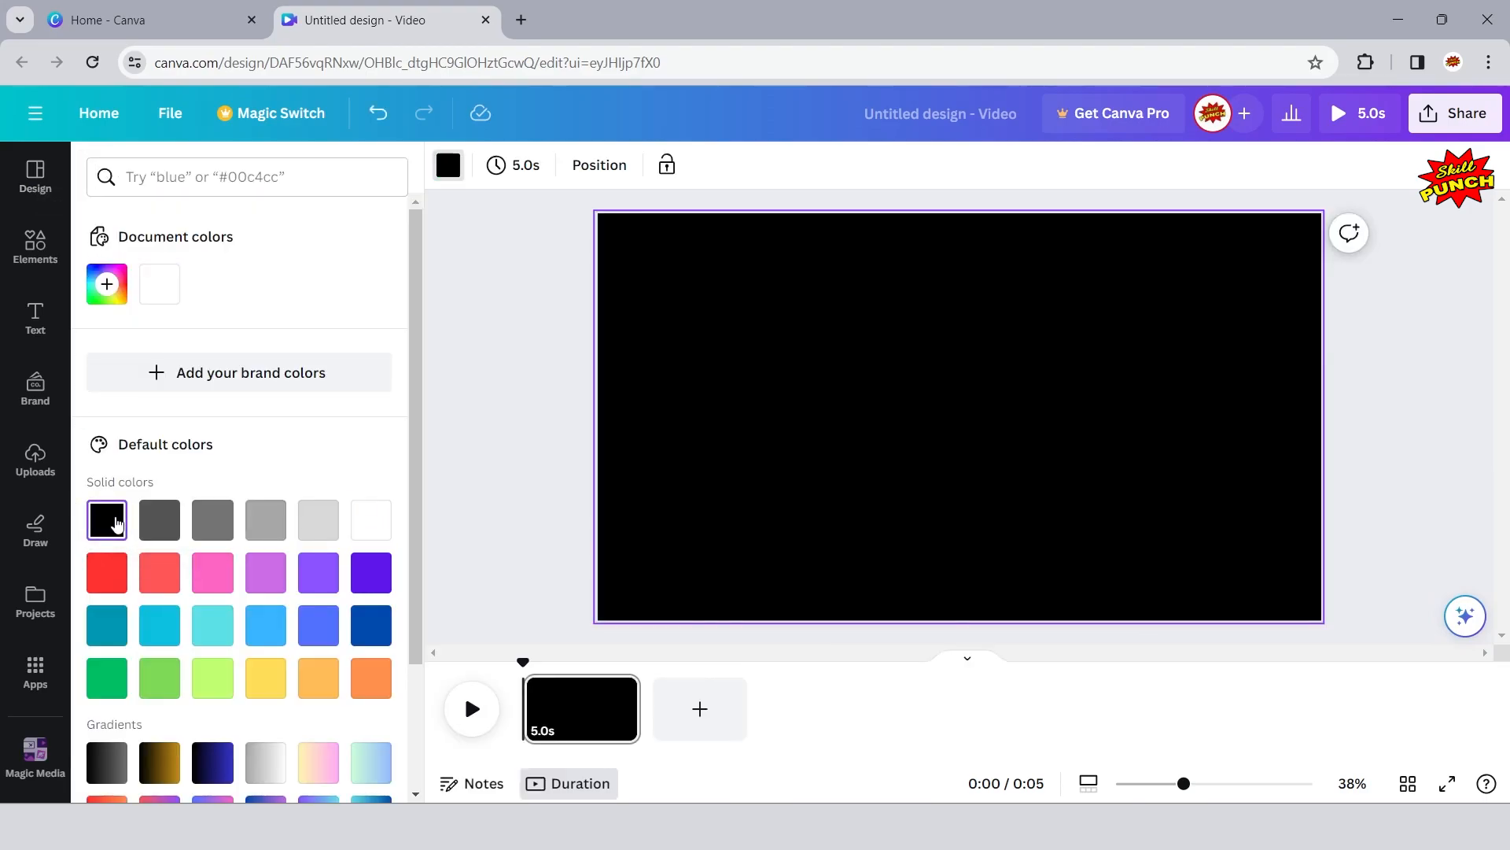
pyautogui.click(518, 405)
pyautogui.click(242, 345)
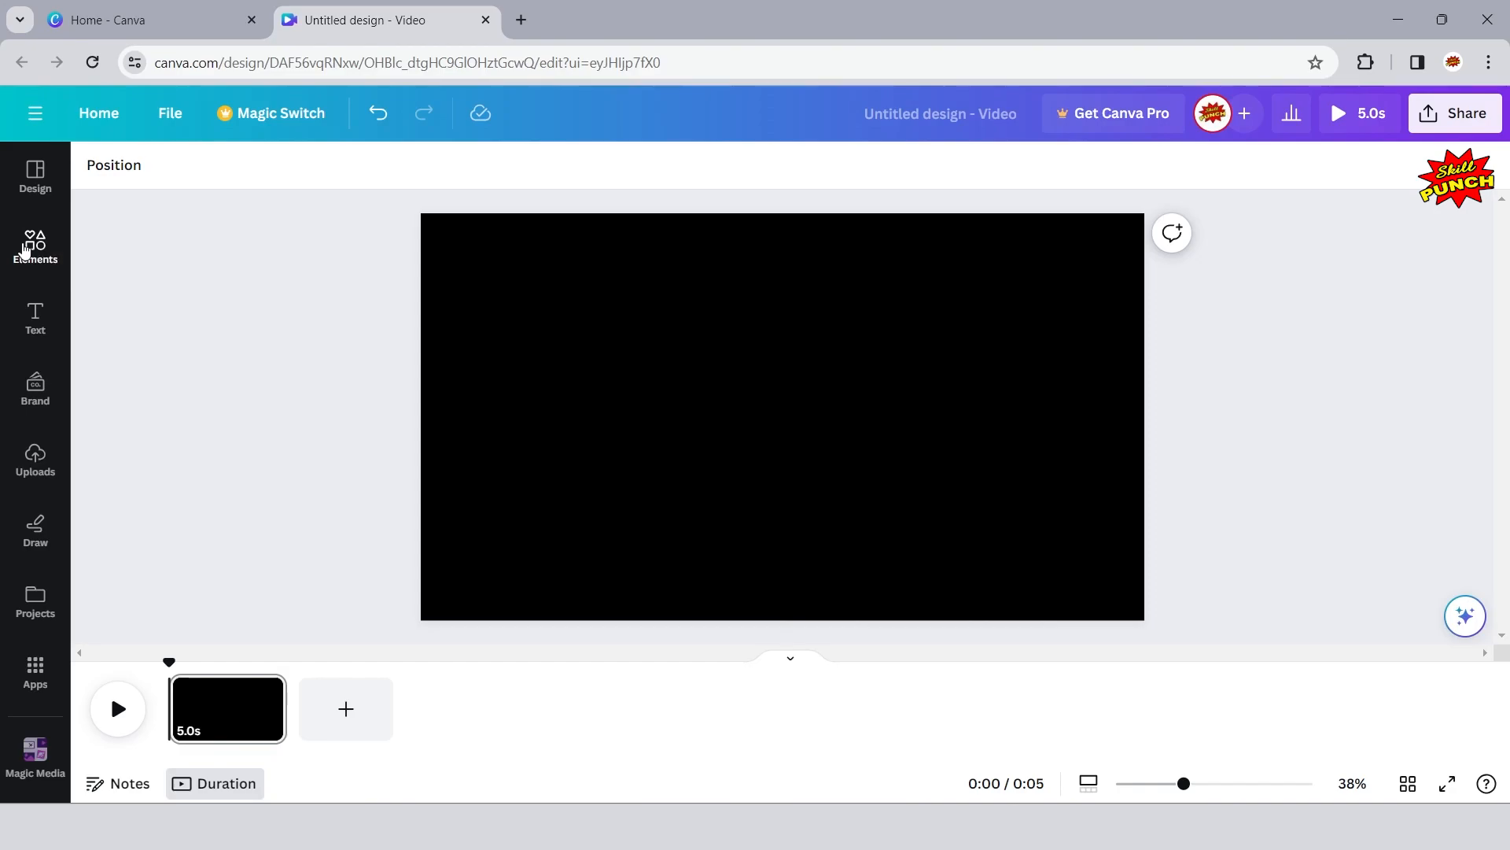
# - Search the elements library for "futuristic road" and limit the results to graphics
pyautogui.click(26, 250)
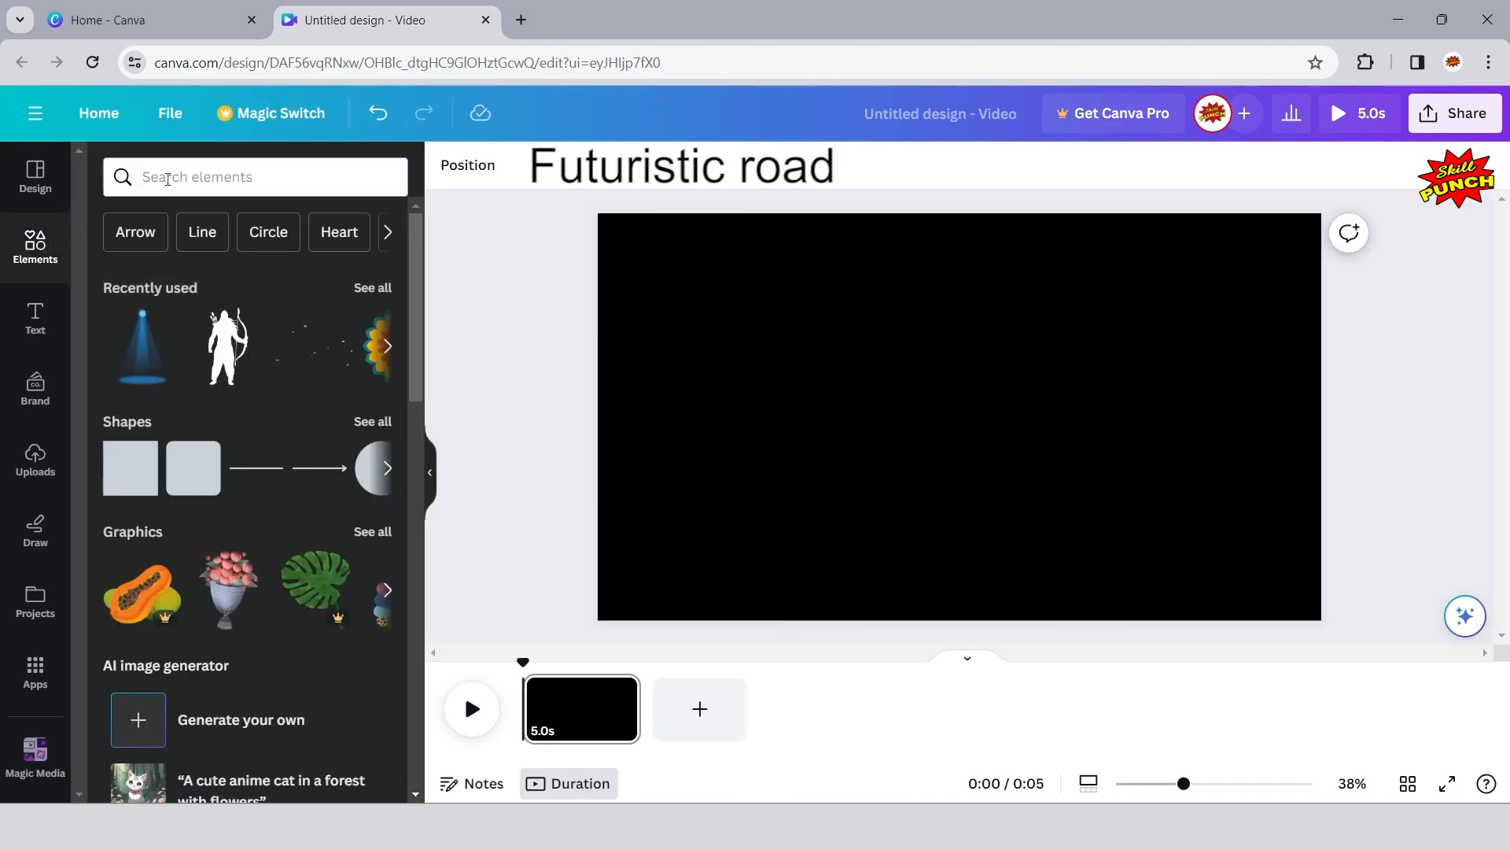
pyautogui.click(167, 180)
pyautogui.write('f')
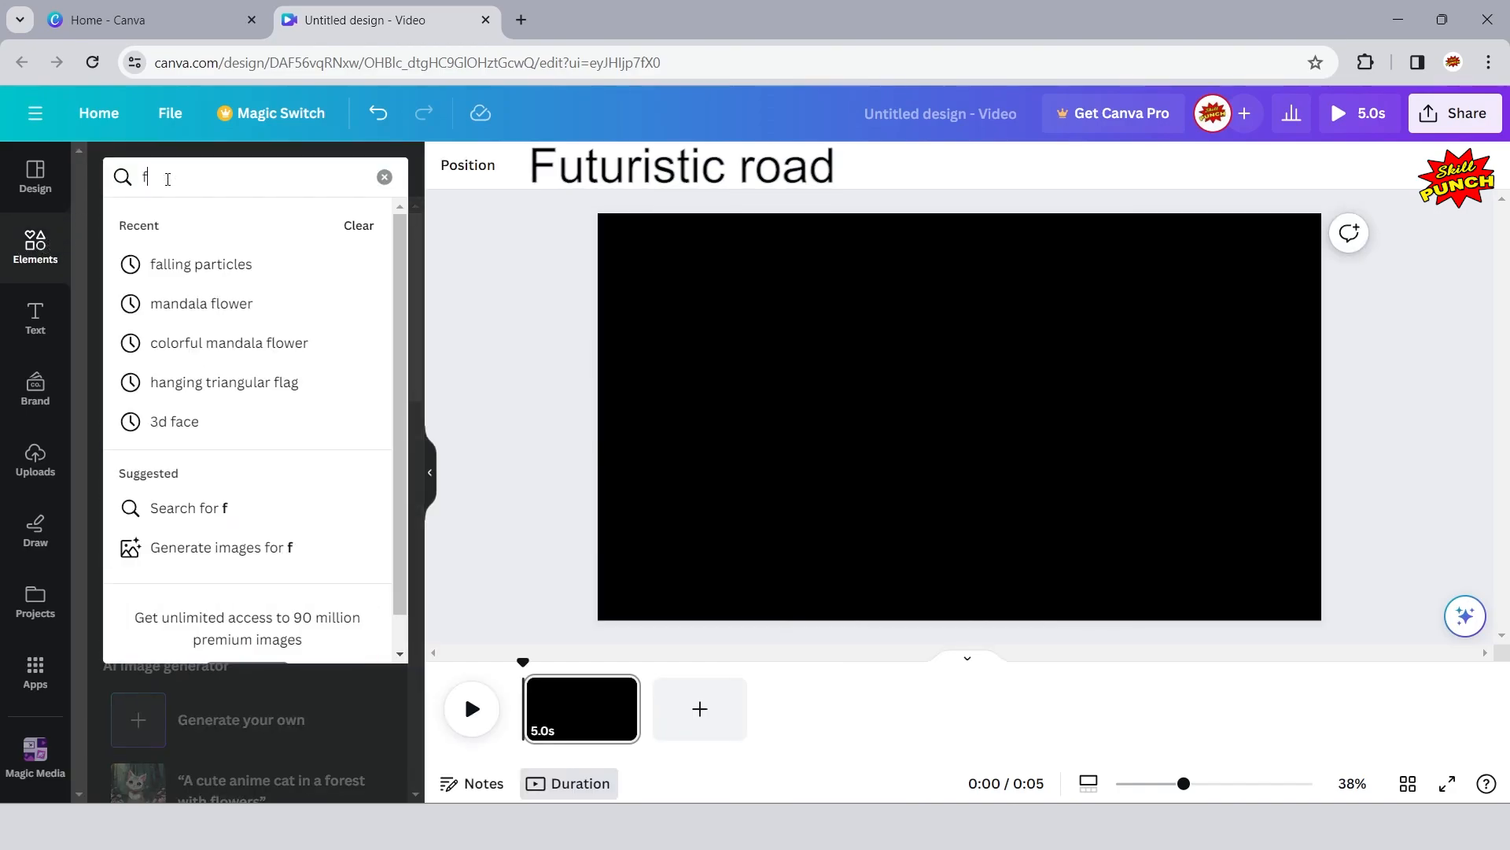
pyautogui.write('u')
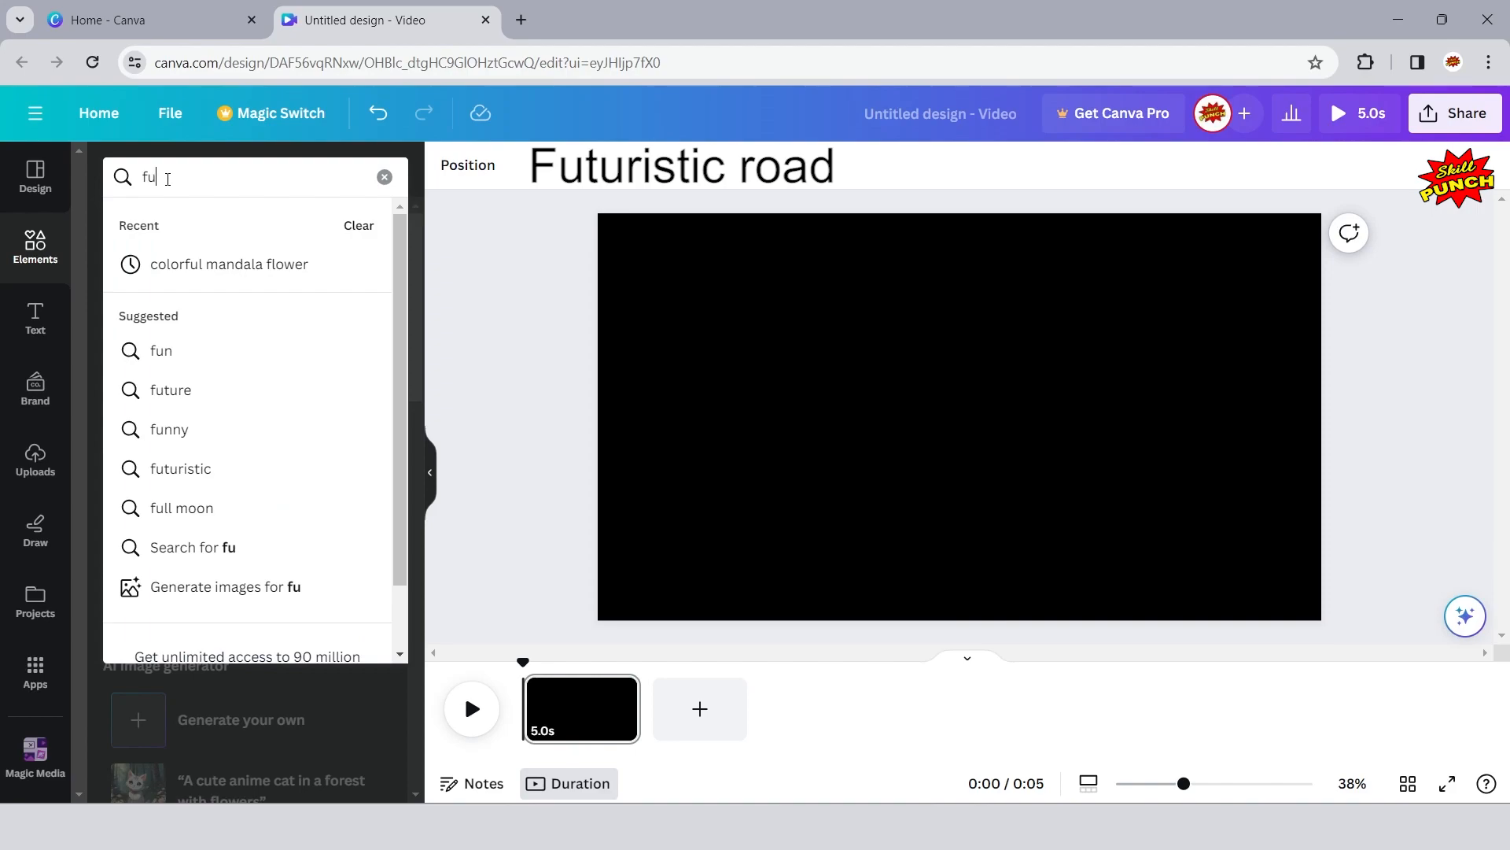
pyautogui.write('turis')
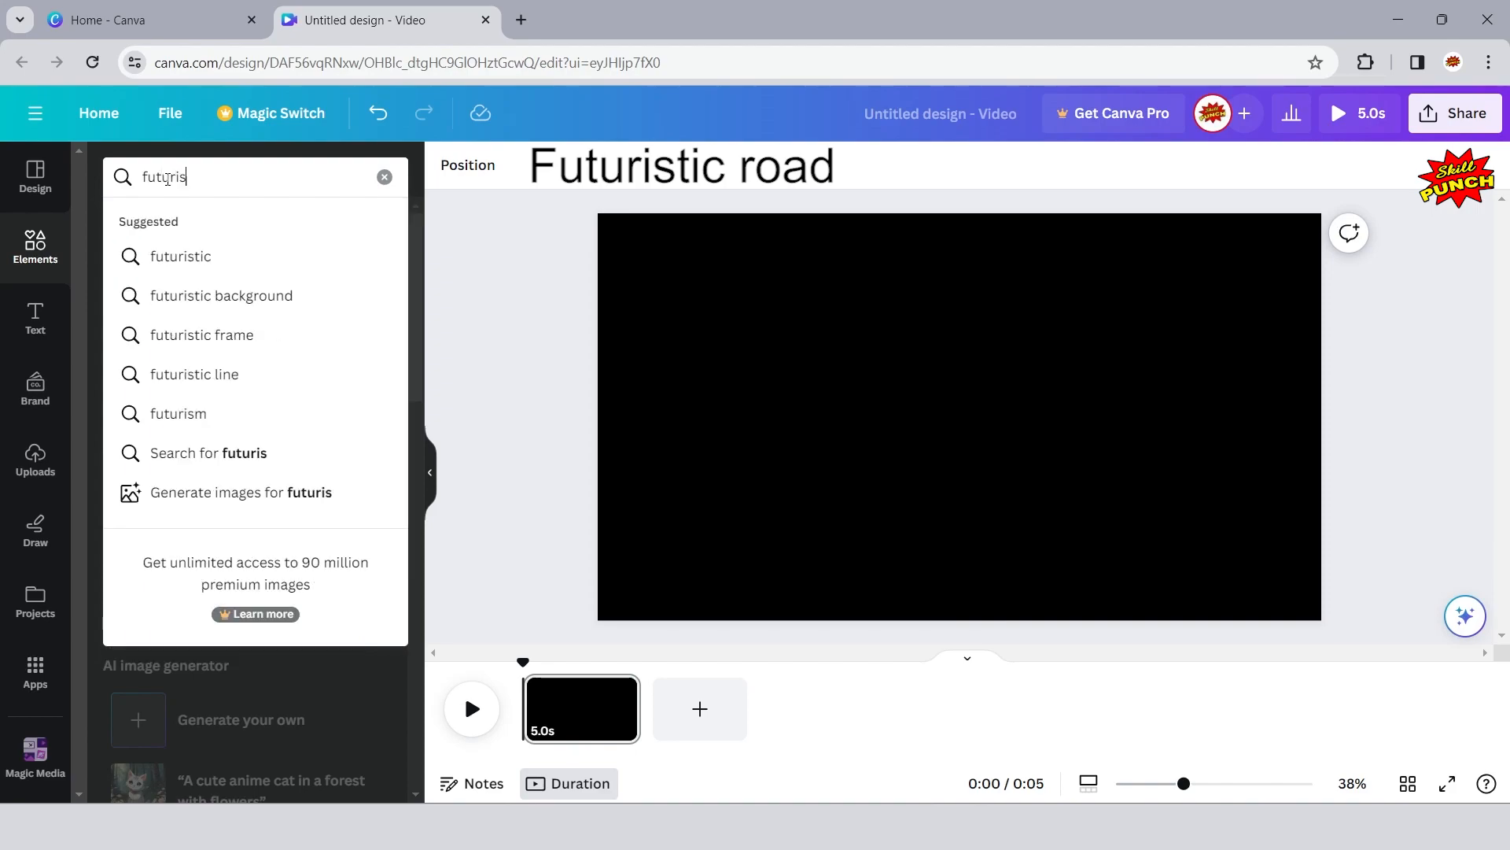
pyautogui.write('tic road')
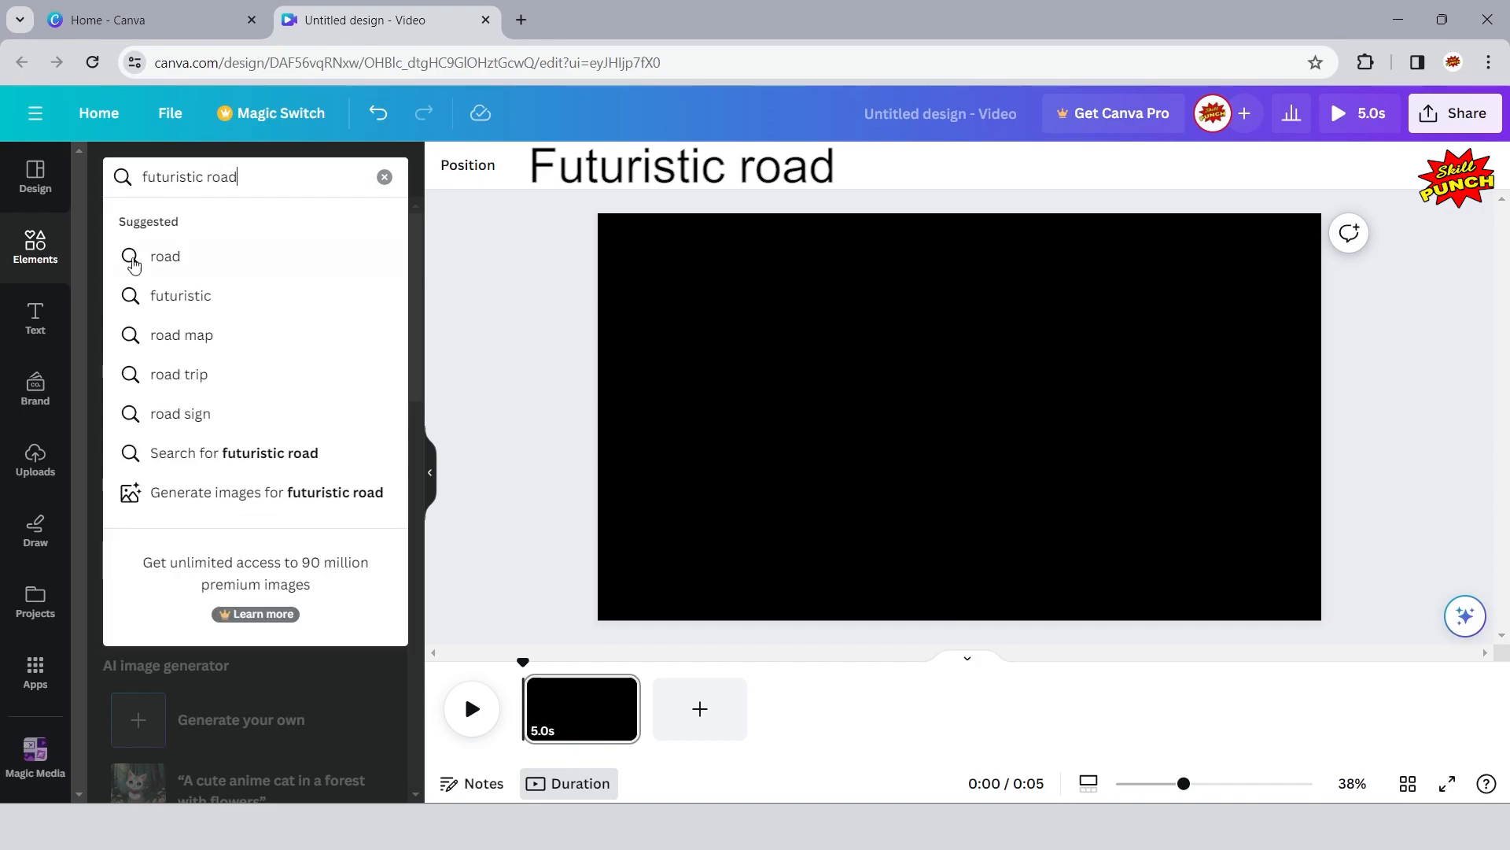
pyautogui.click(246, 454)
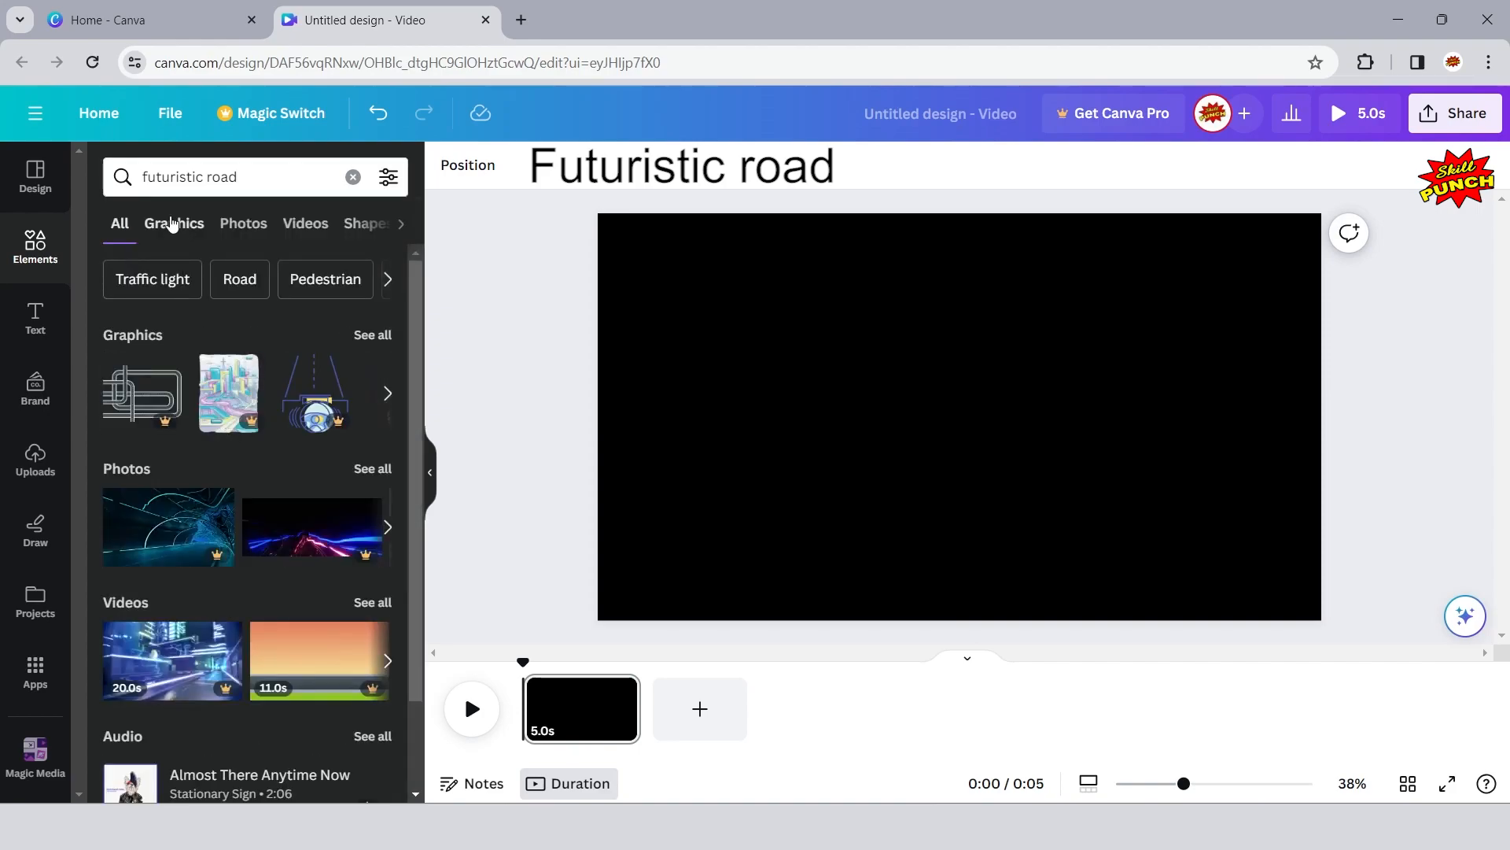
pyautogui.click(173, 224)
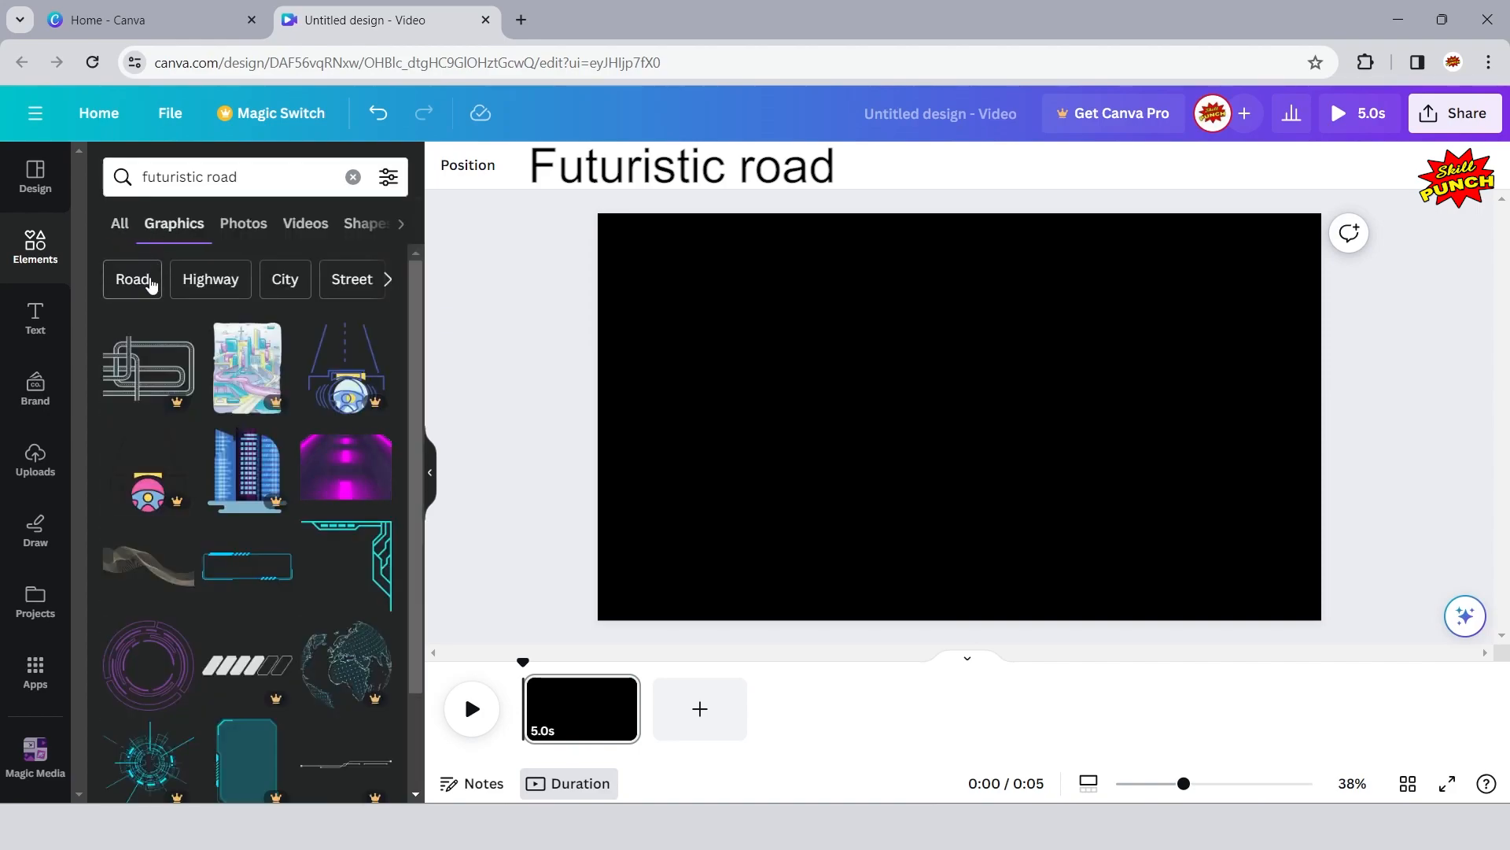
# - Check the details of the free Futuristic Road Background graphic and add it to the black page
pyautogui.scroll(-3, 293, 385)
pyautogui.scroll(1, 295, 383)
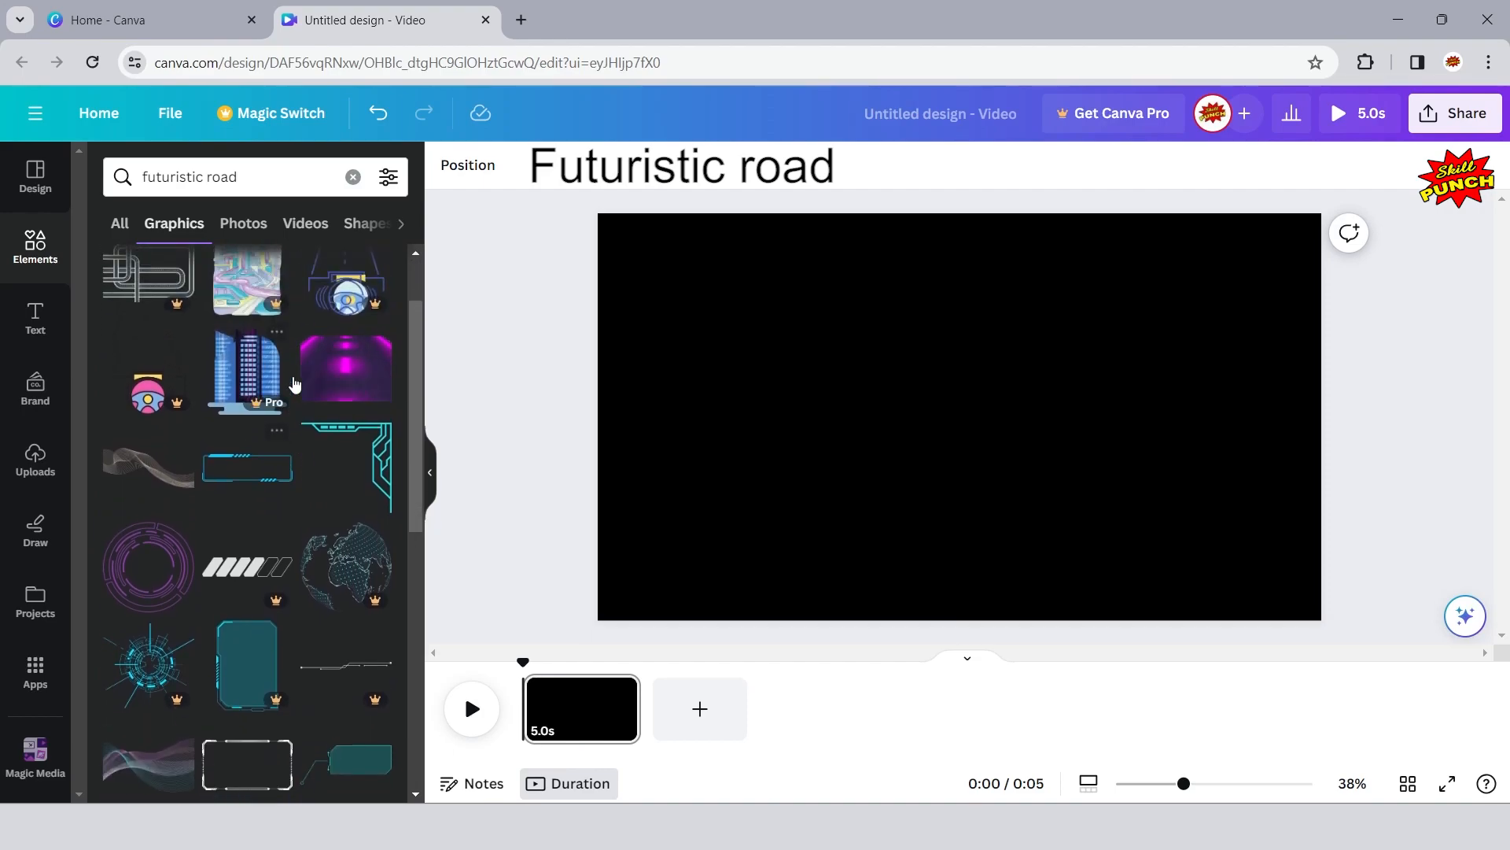
pyautogui.click(376, 342)
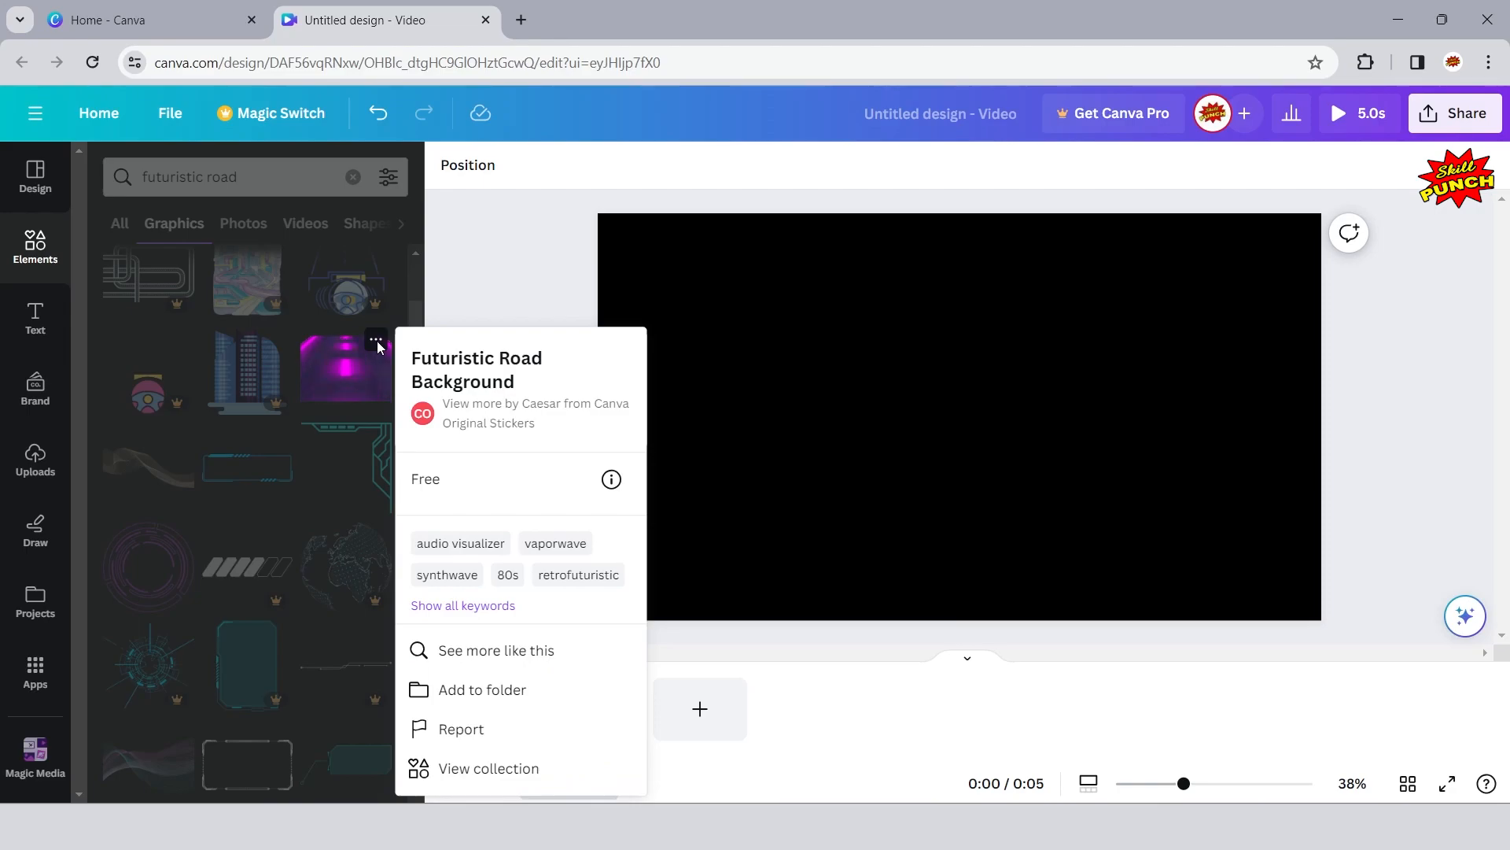
pyautogui.click(376, 341)
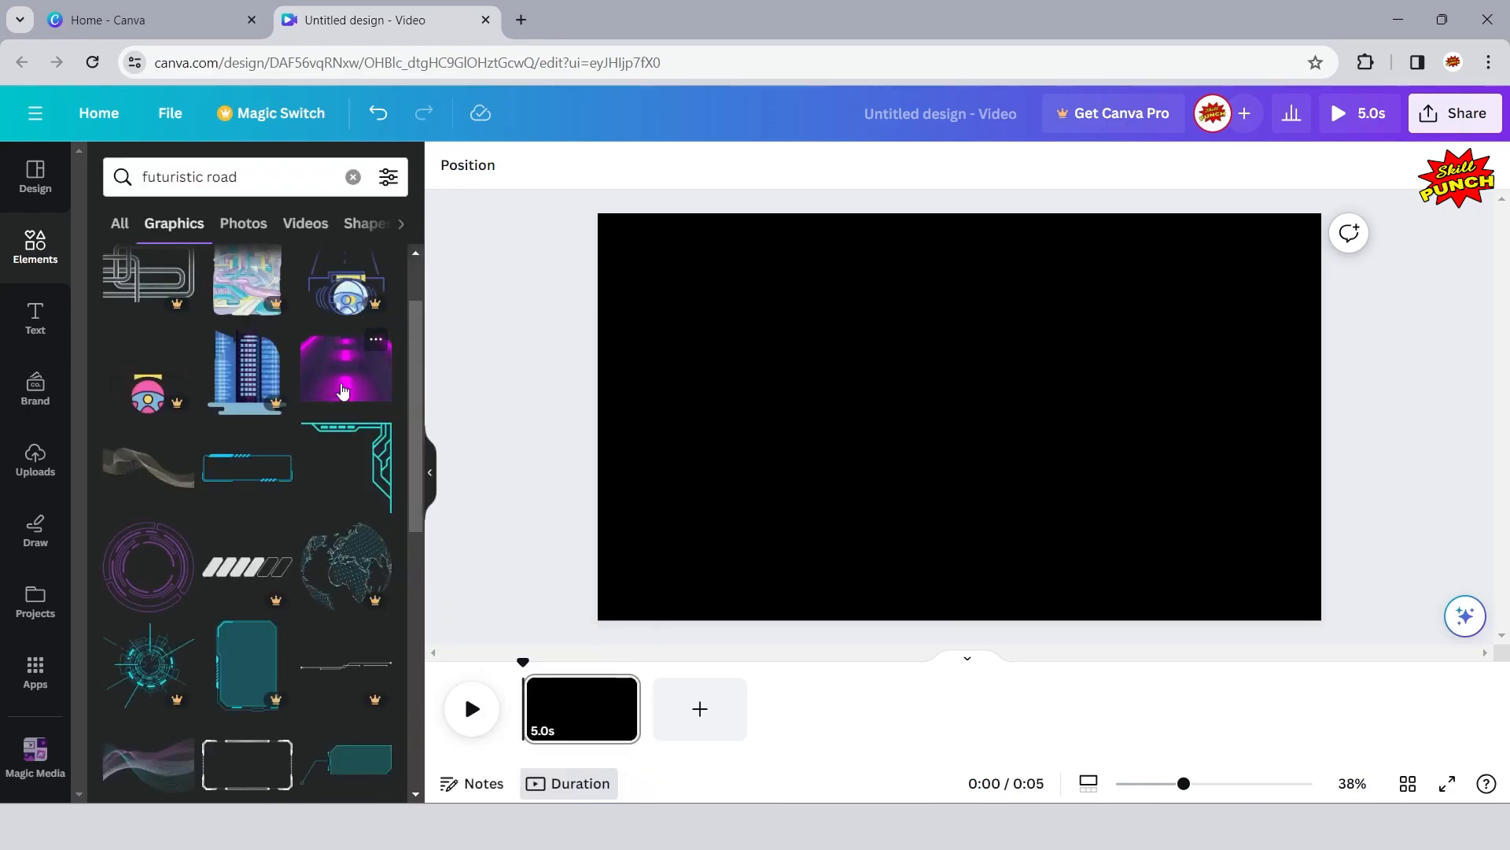
pyautogui.click(343, 391)
pyautogui.click(429, 472)
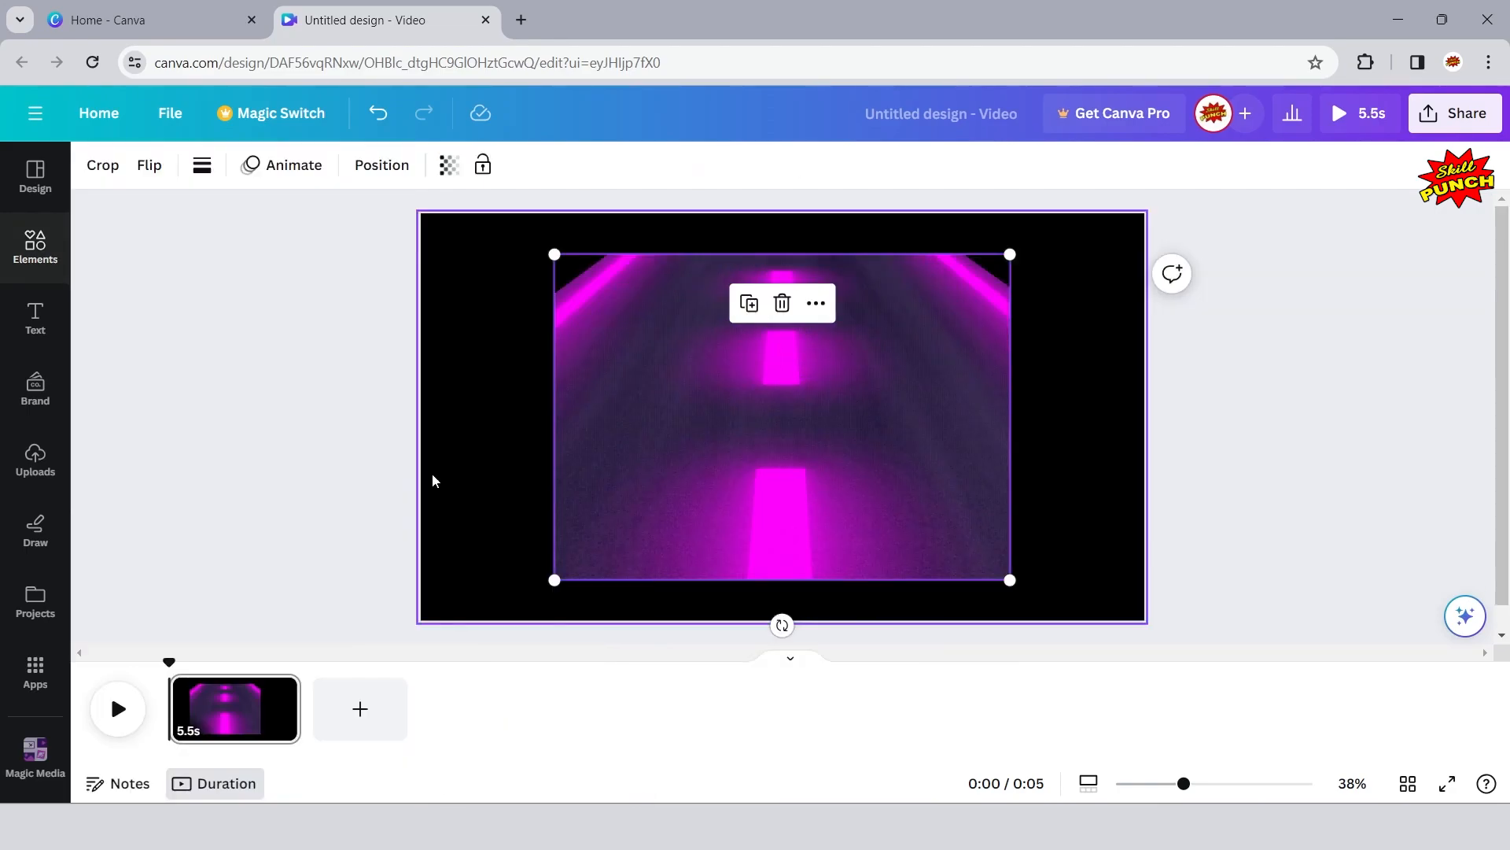
pyautogui.click(277, 347)
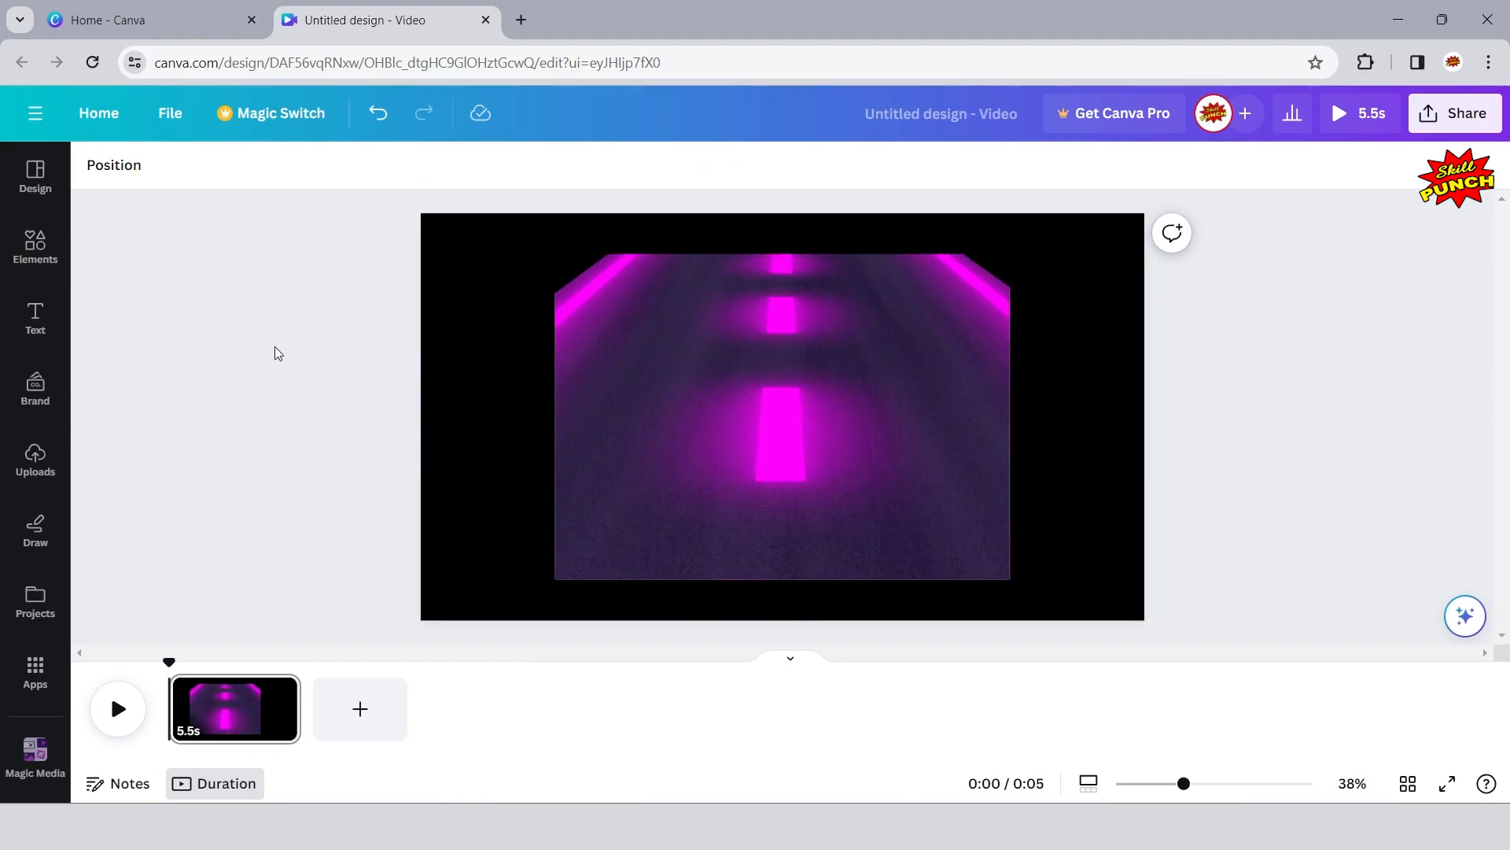
# - Move the road graphic to the page's lower-left corner, then enlarge it from its corners to cover the page's full width
pyautogui.moveTo(616, 386); pyautogui.dragTo(483, 417)
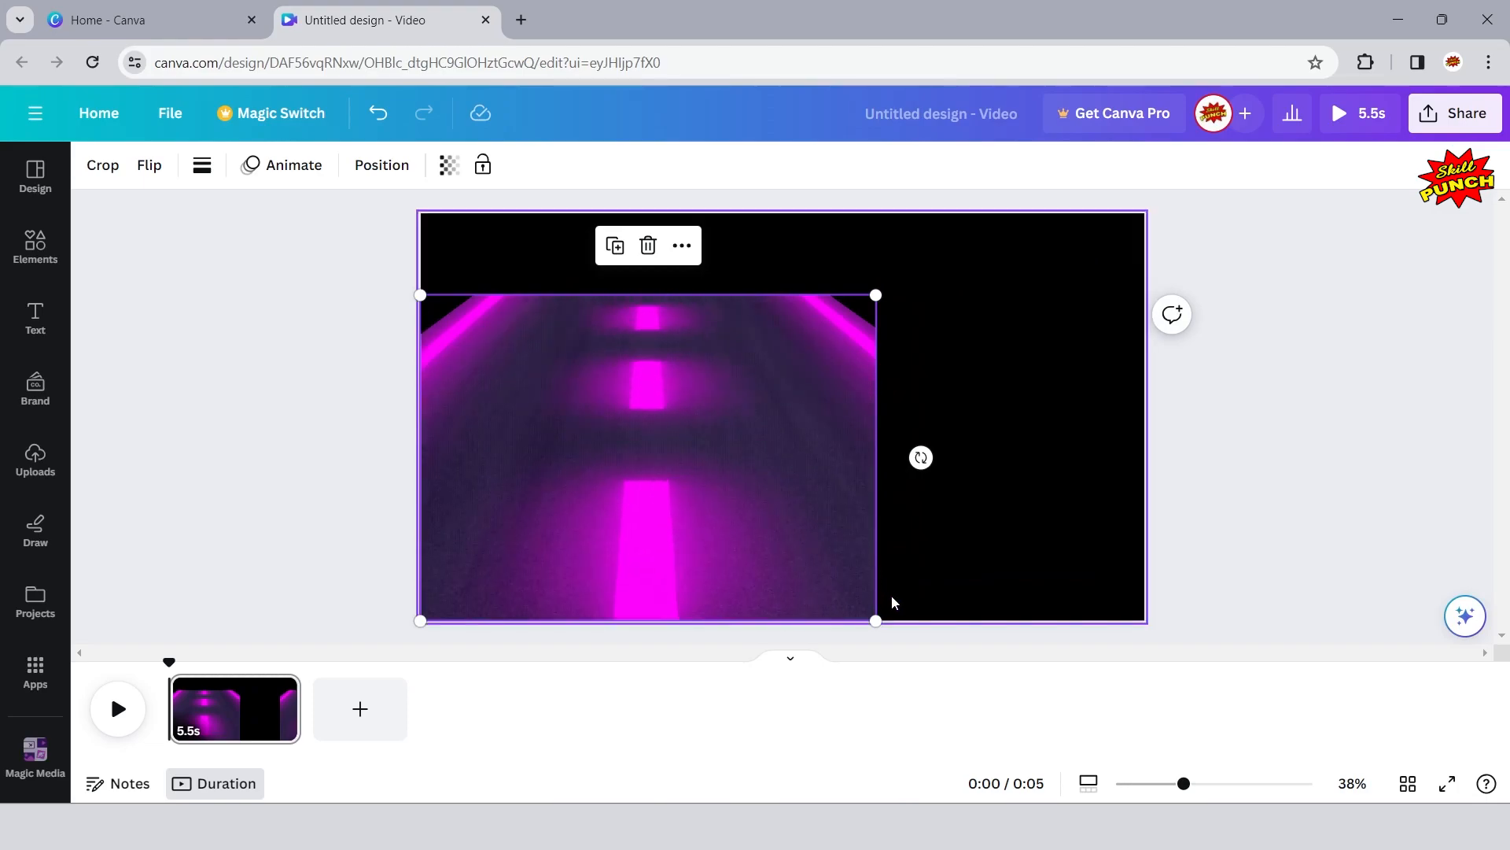
pyautogui.moveTo(874, 294); pyautogui.dragTo(983, 206)
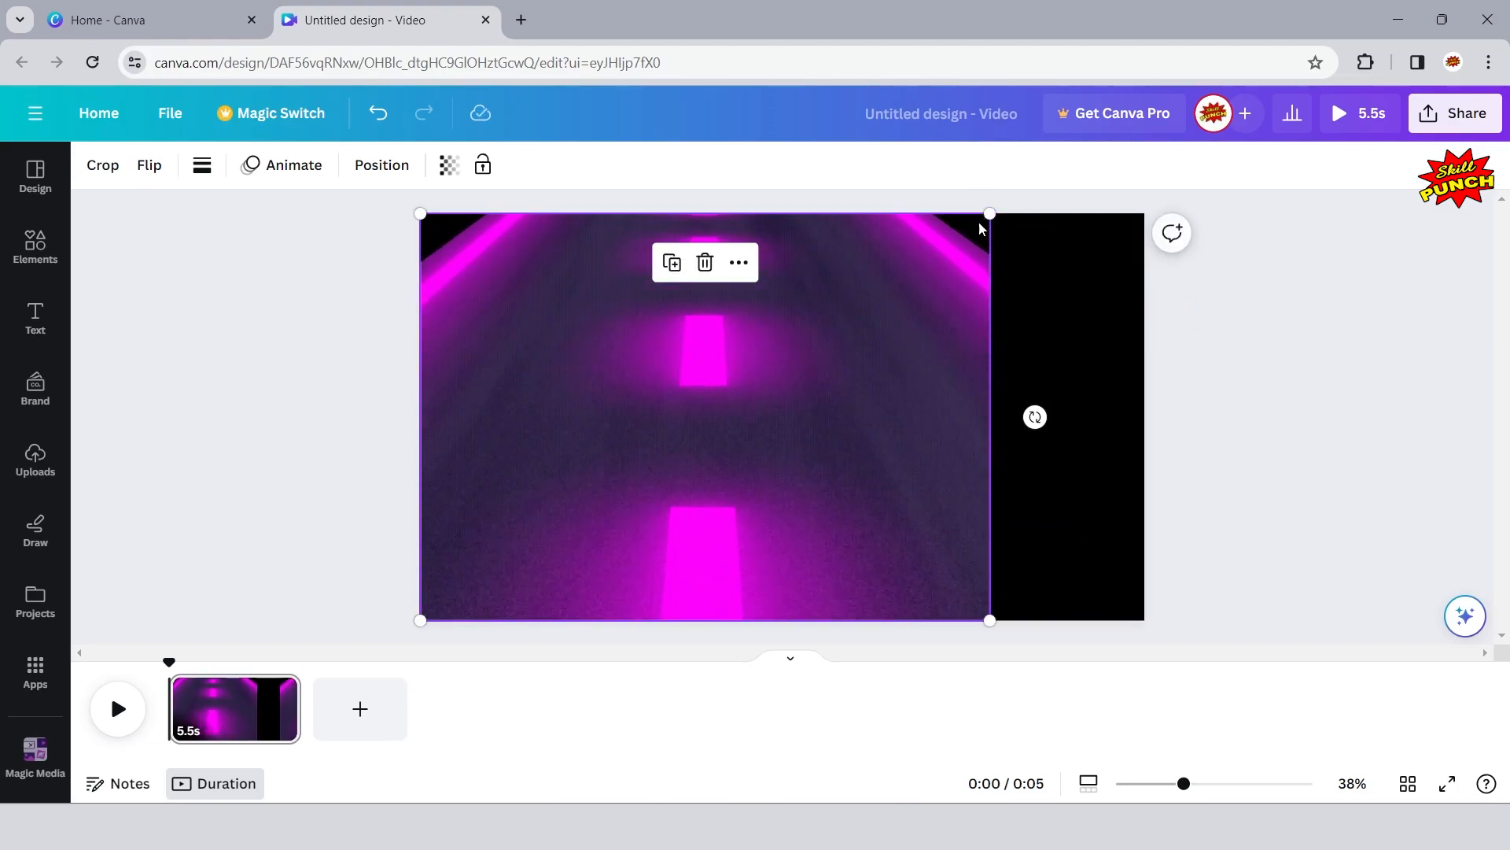
pyautogui.click(793, 662)
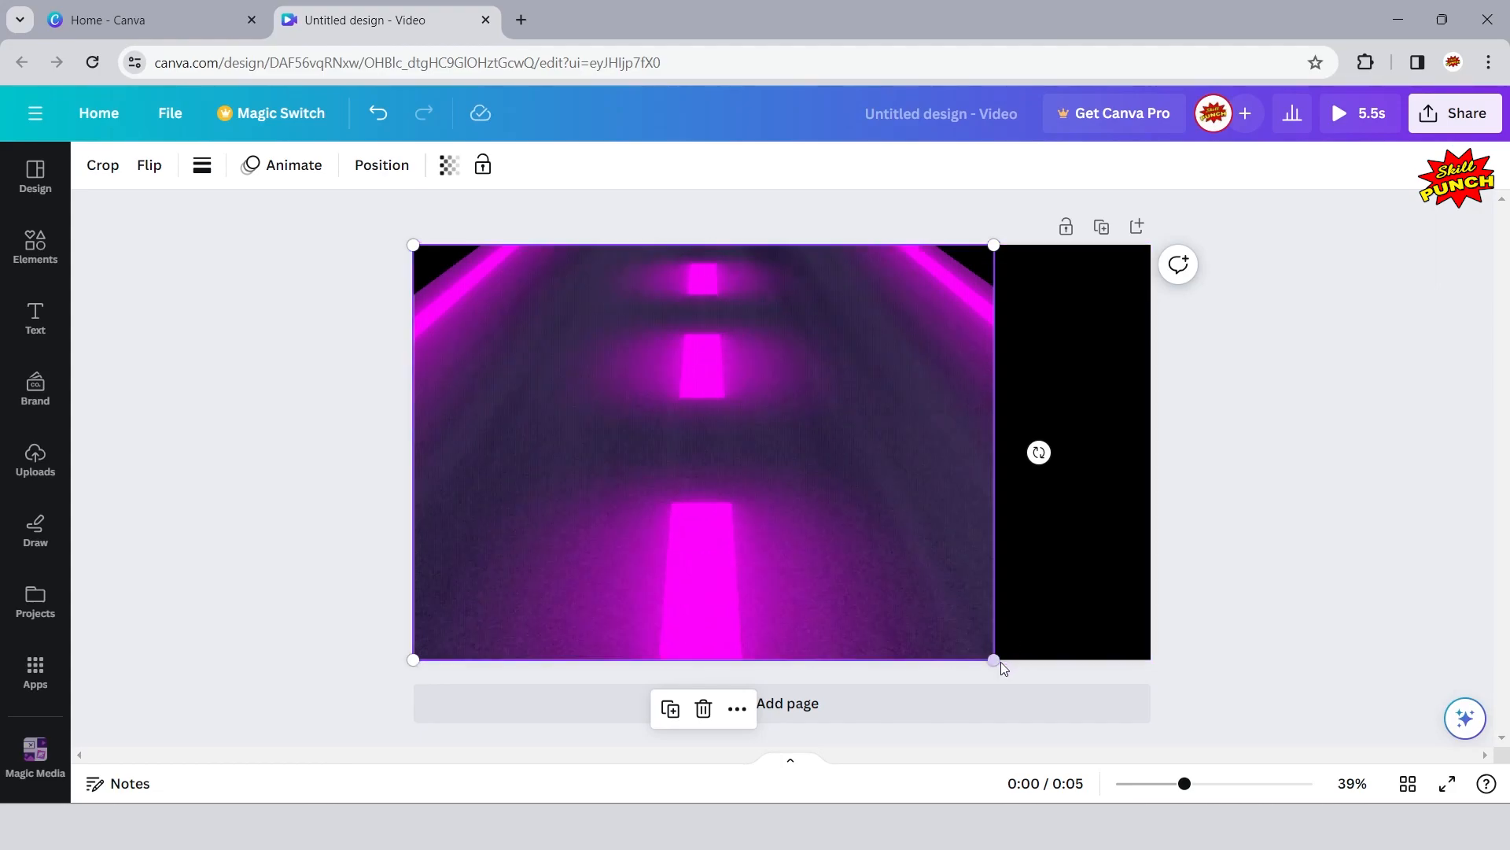
pyautogui.moveTo(994, 660); pyautogui.dragTo(1200, 704)
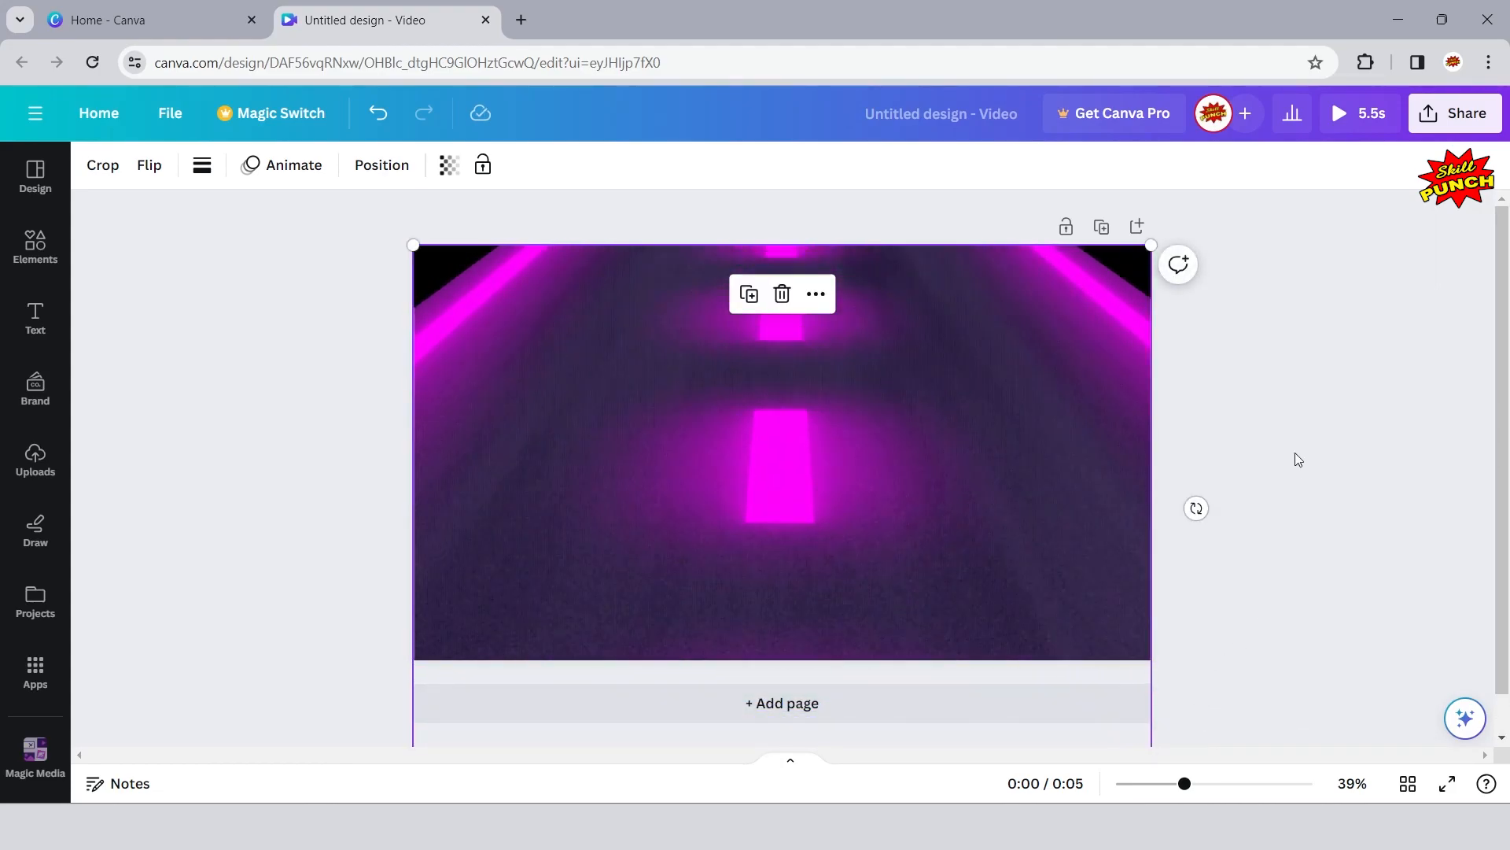
pyautogui.click(1299, 404)
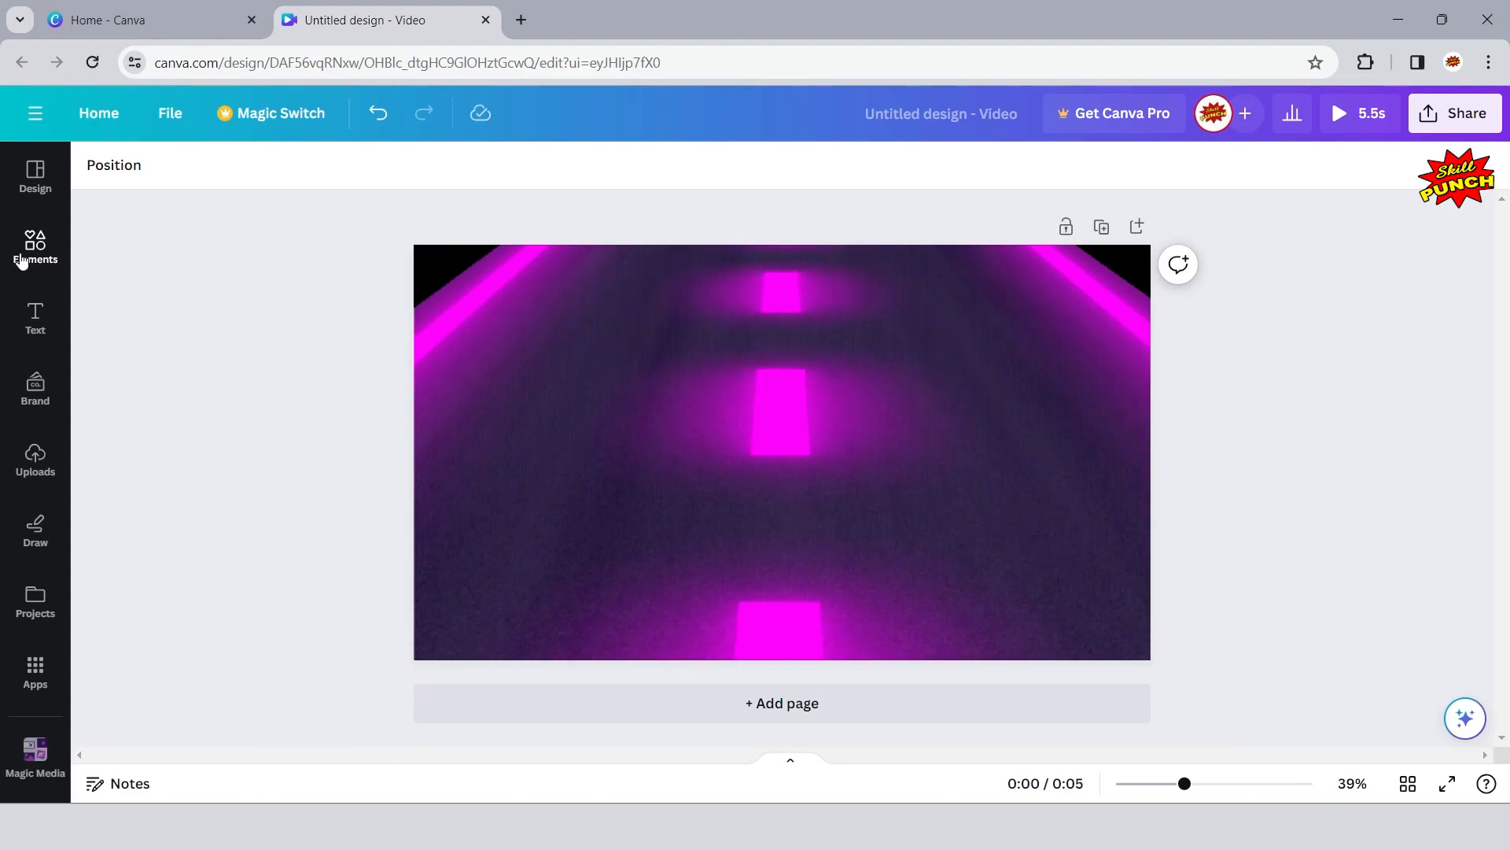
# - Search the graphics in the elements library for "futuristic valley"
pyautogui.click(23, 260)
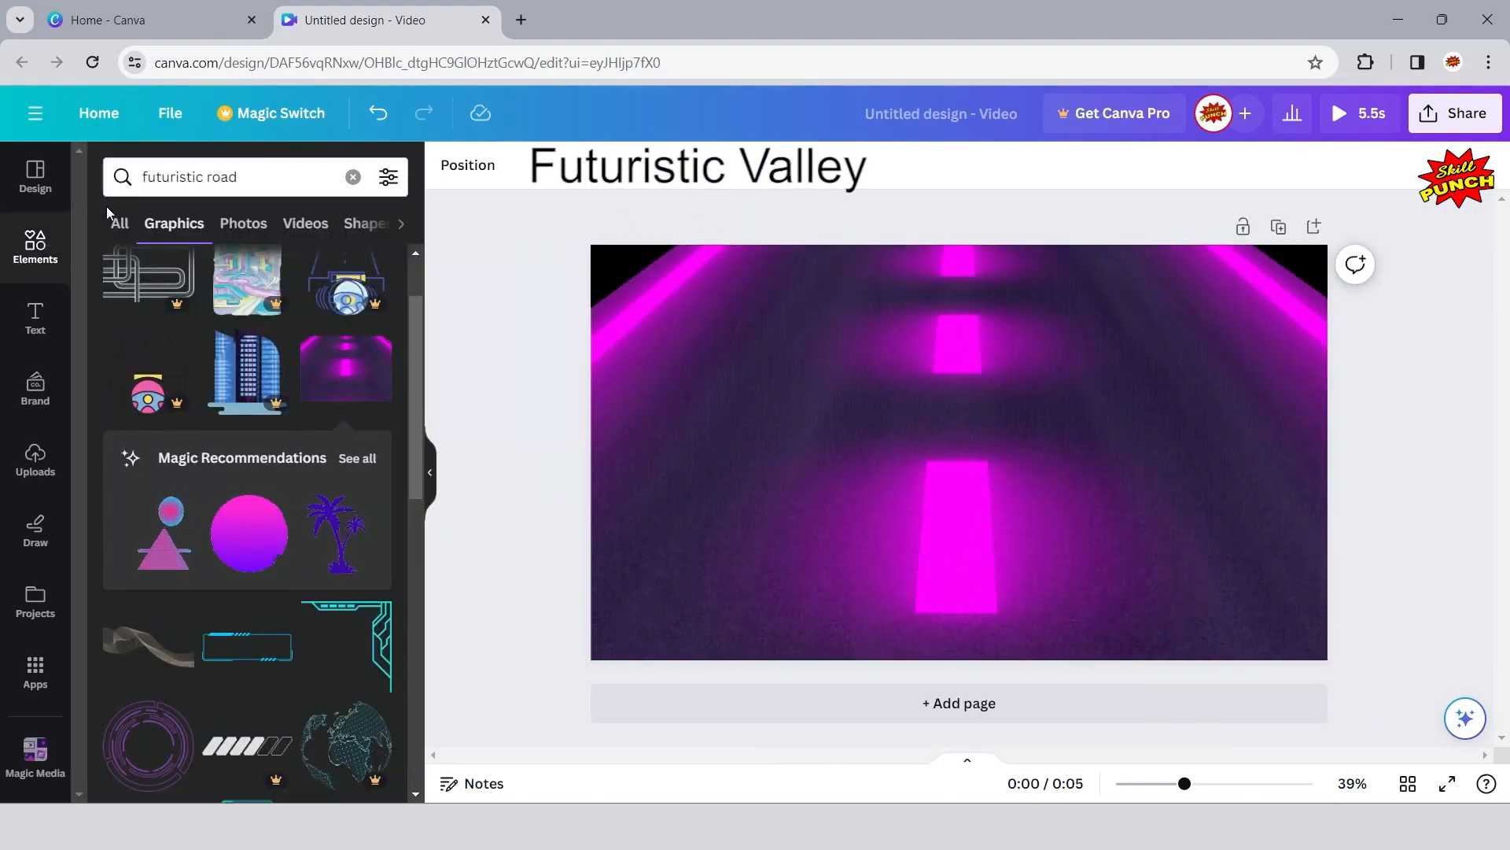
pyautogui.click(248, 177)
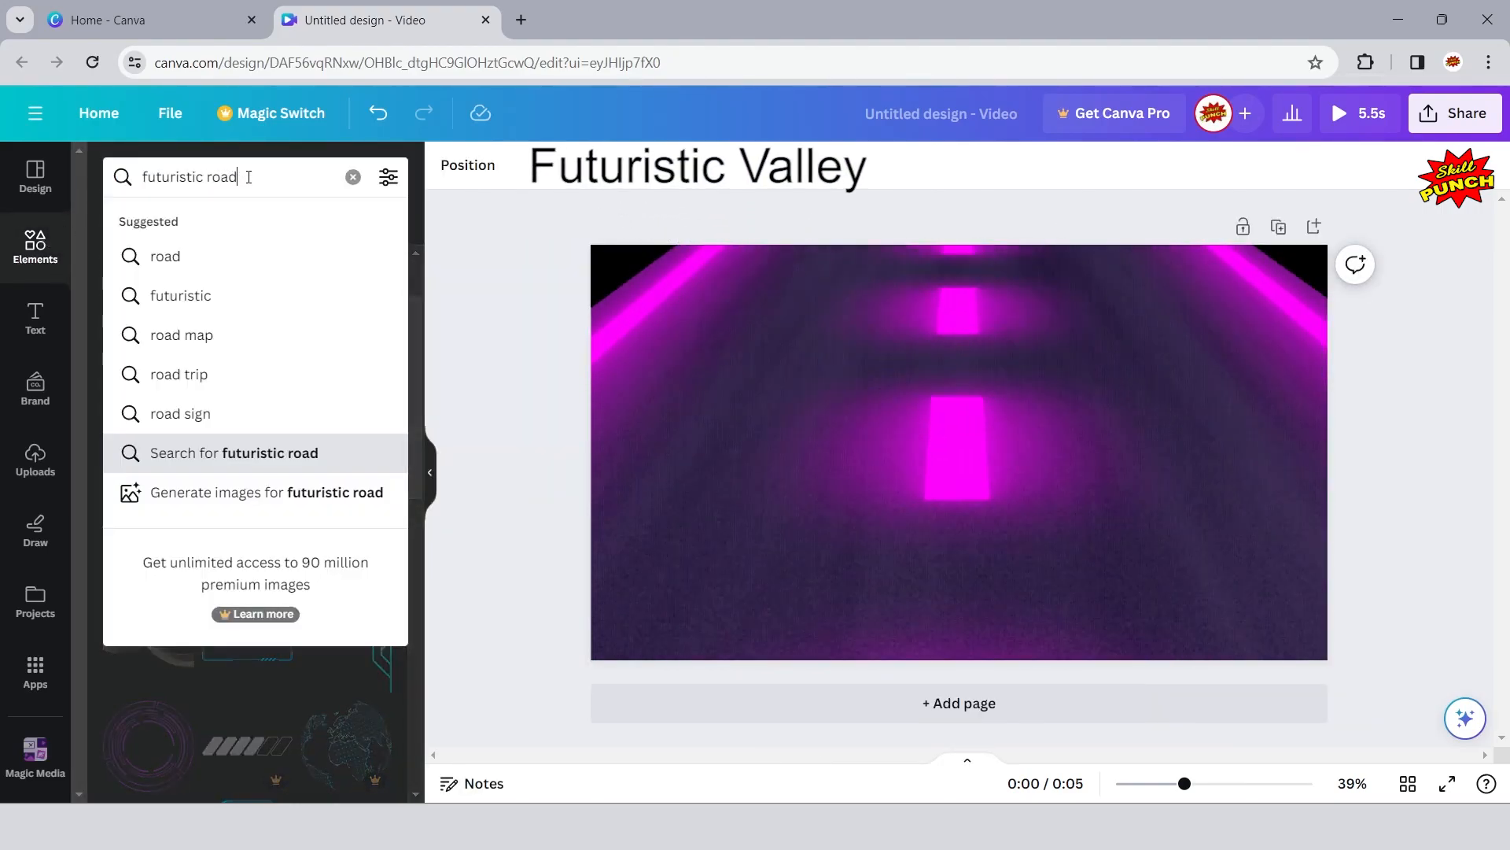
pyautogui.press('BackSpace')
pyautogui.press('BackSpace')
pyautogui.press('BackSpace')
pyautogui.press('BackSpace')
pyautogui.press('BackSpace')
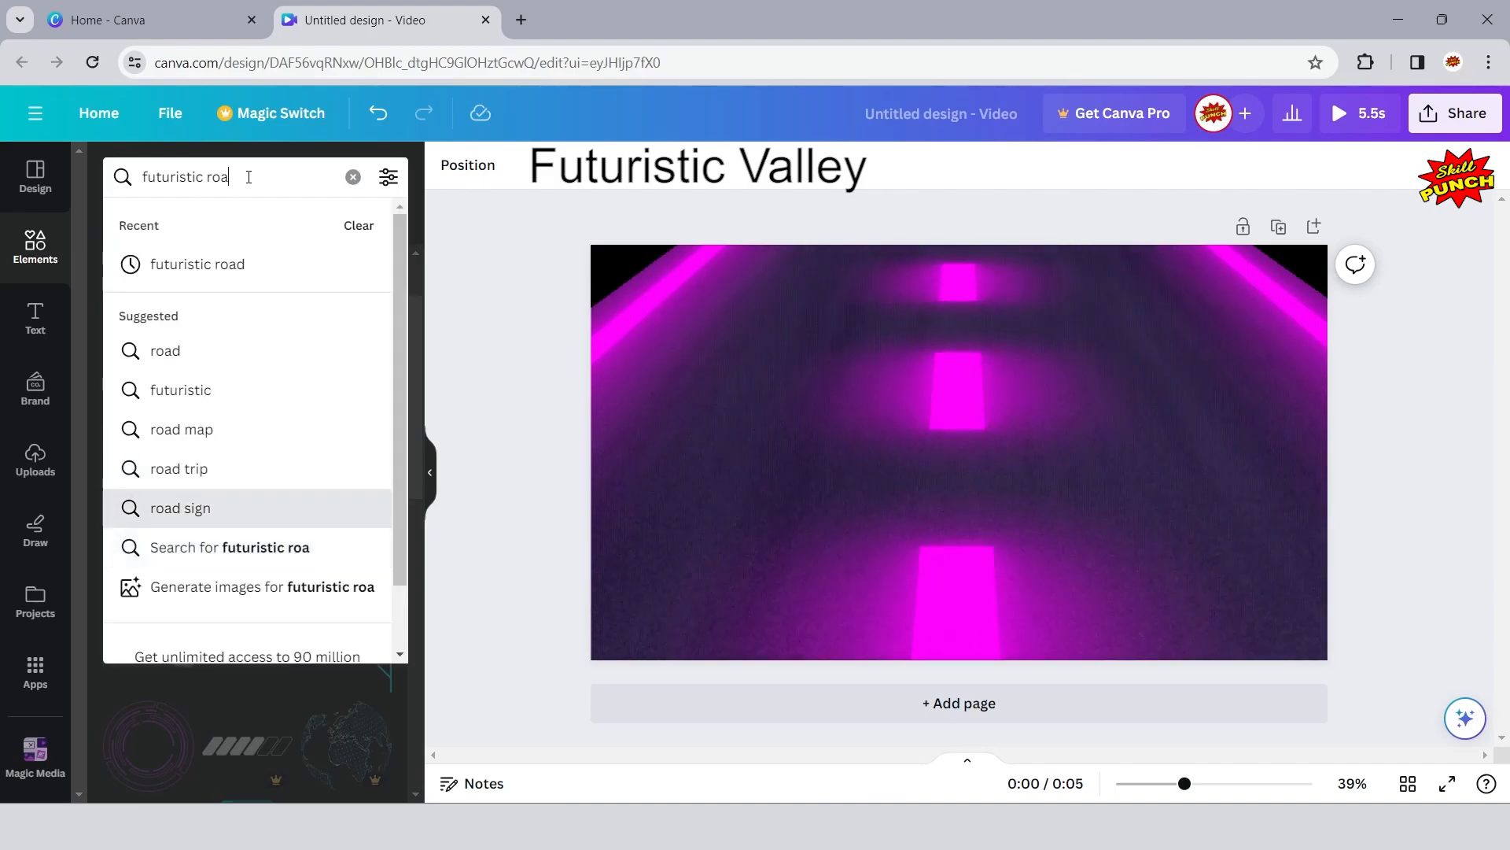
pyautogui.write('v')
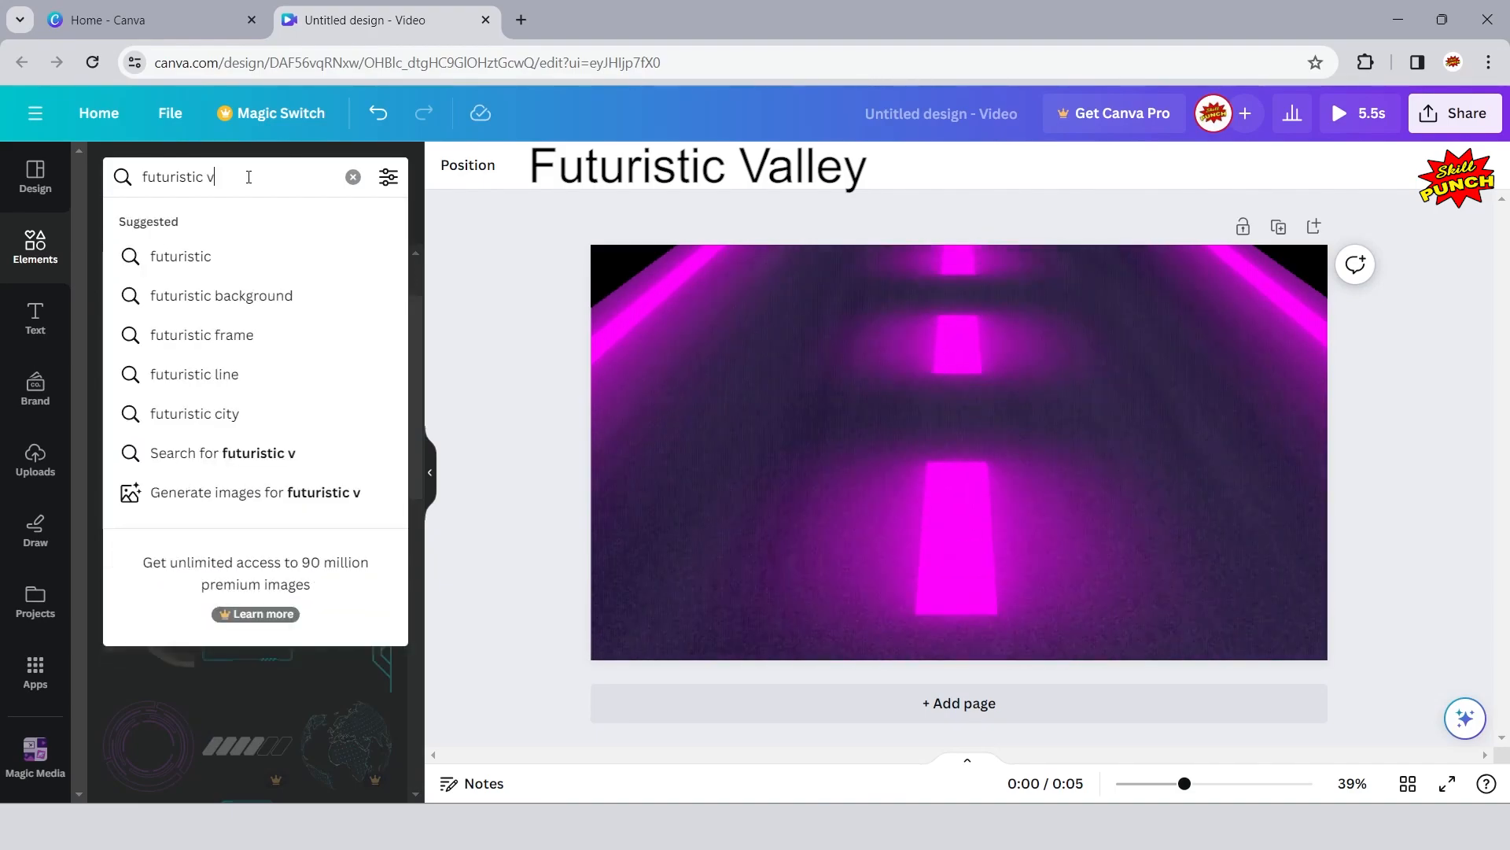
pyautogui.write('all')
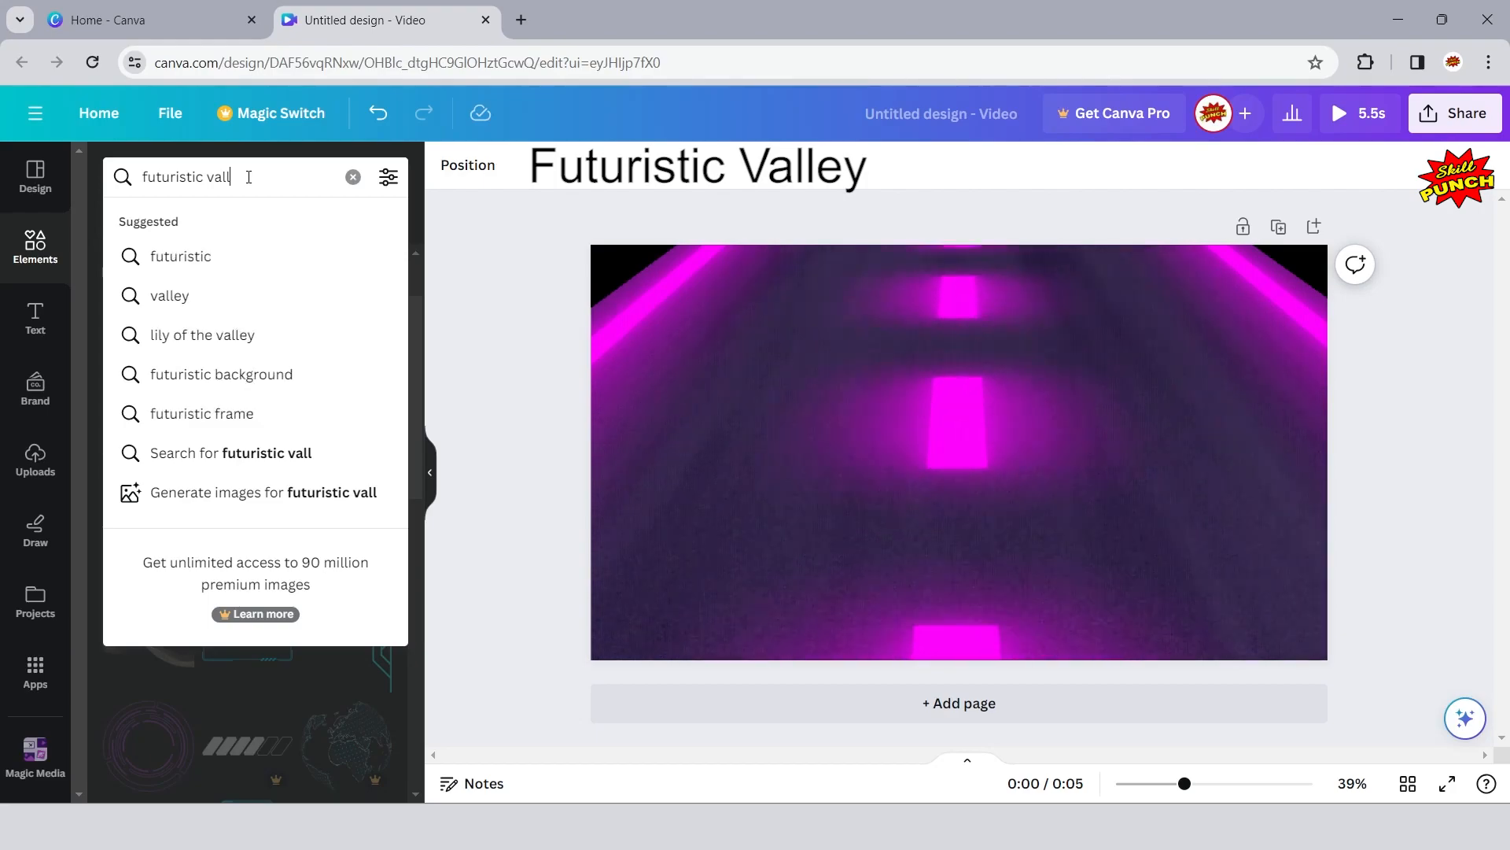
pyautogui.write('ey')
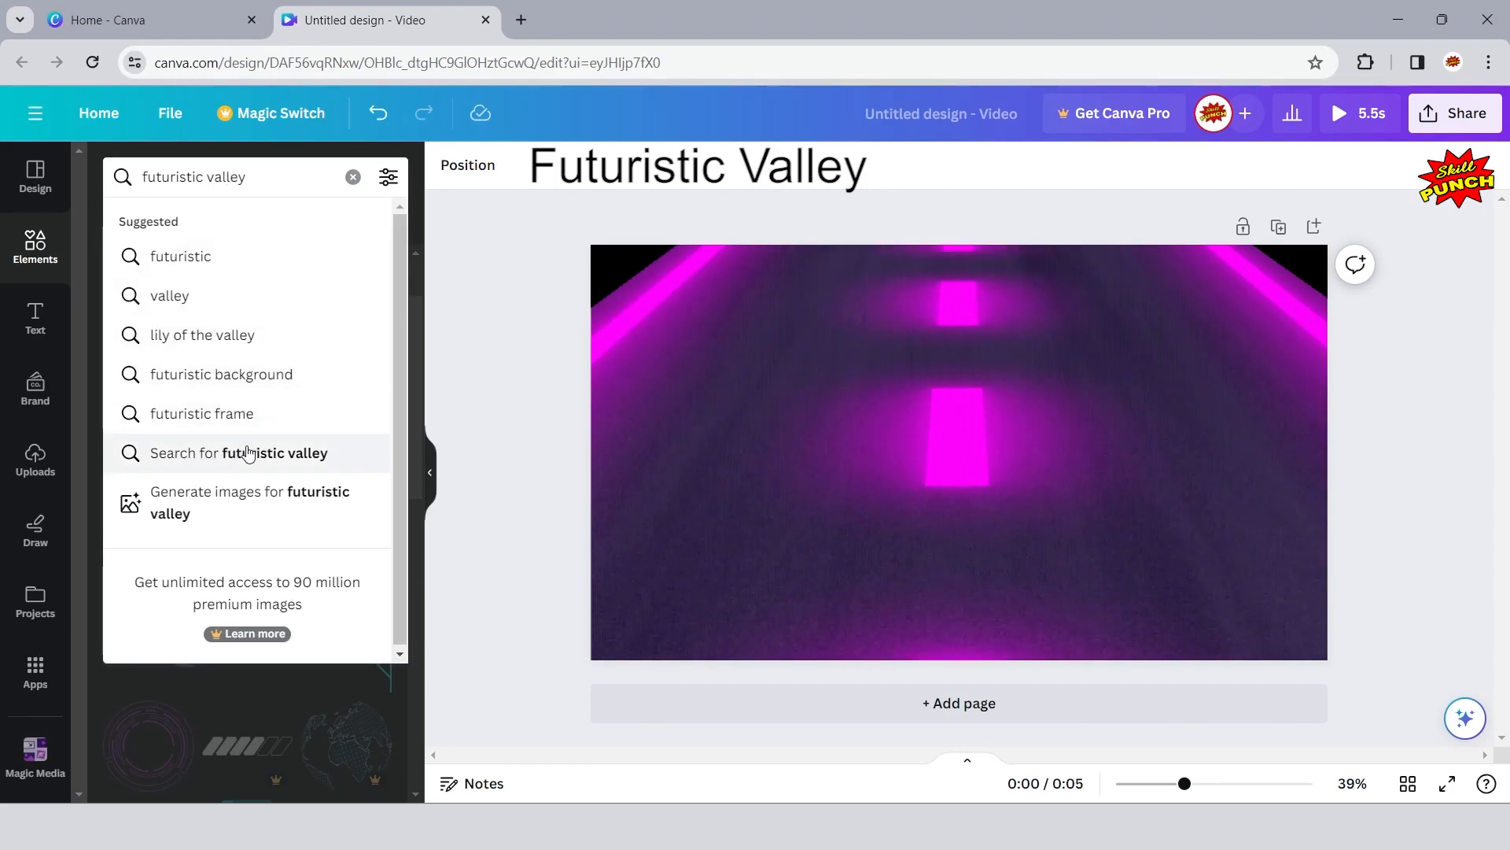
pyautogui.click(329, 454)
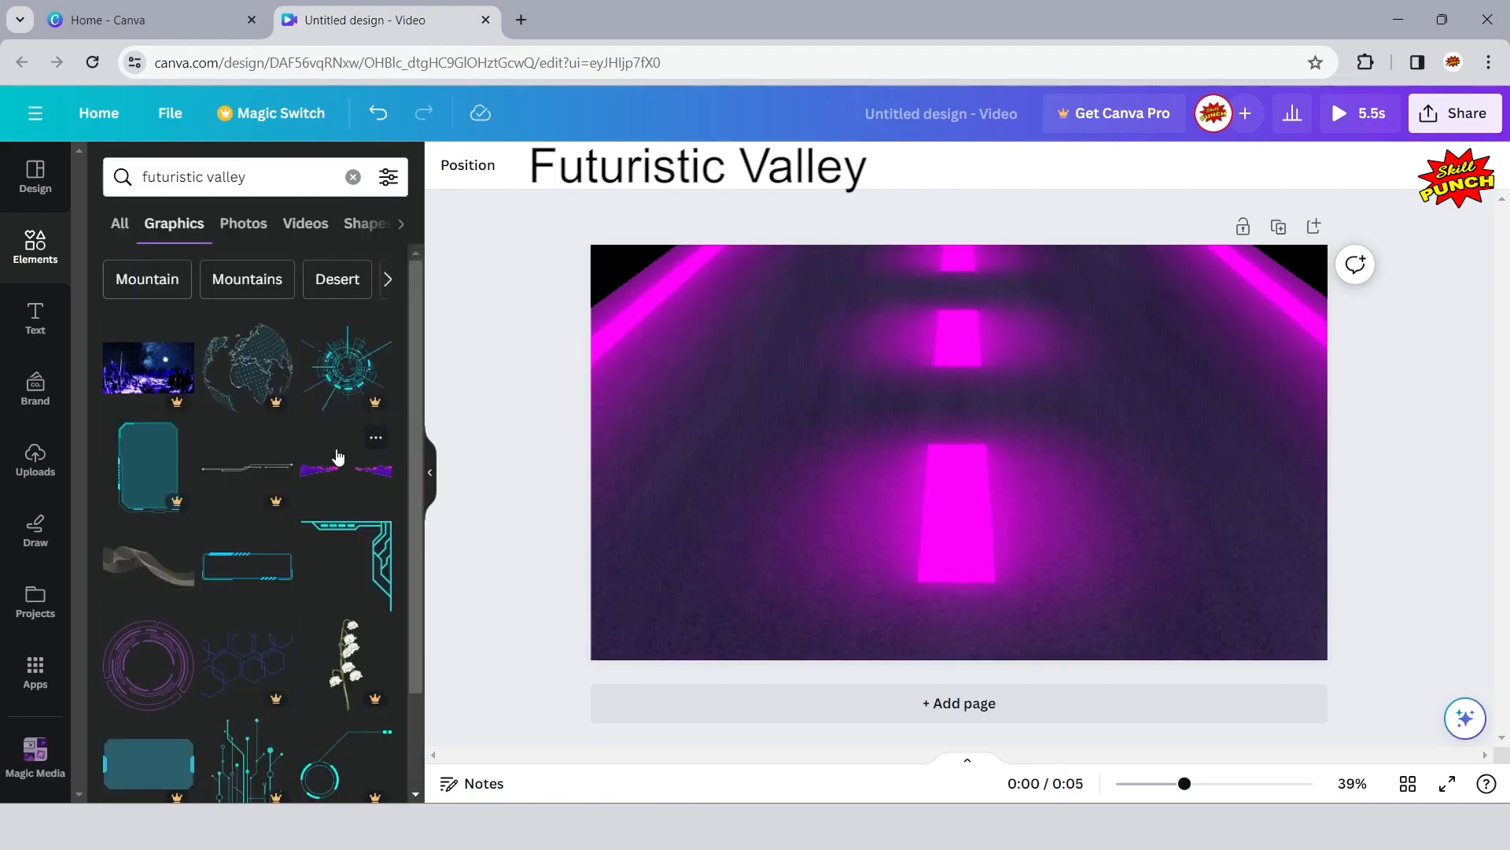
# - Check the details of the free Futuristic Valley Landscape graphic and add it over the road
pyautogui.scroll(-2, 337, 452)
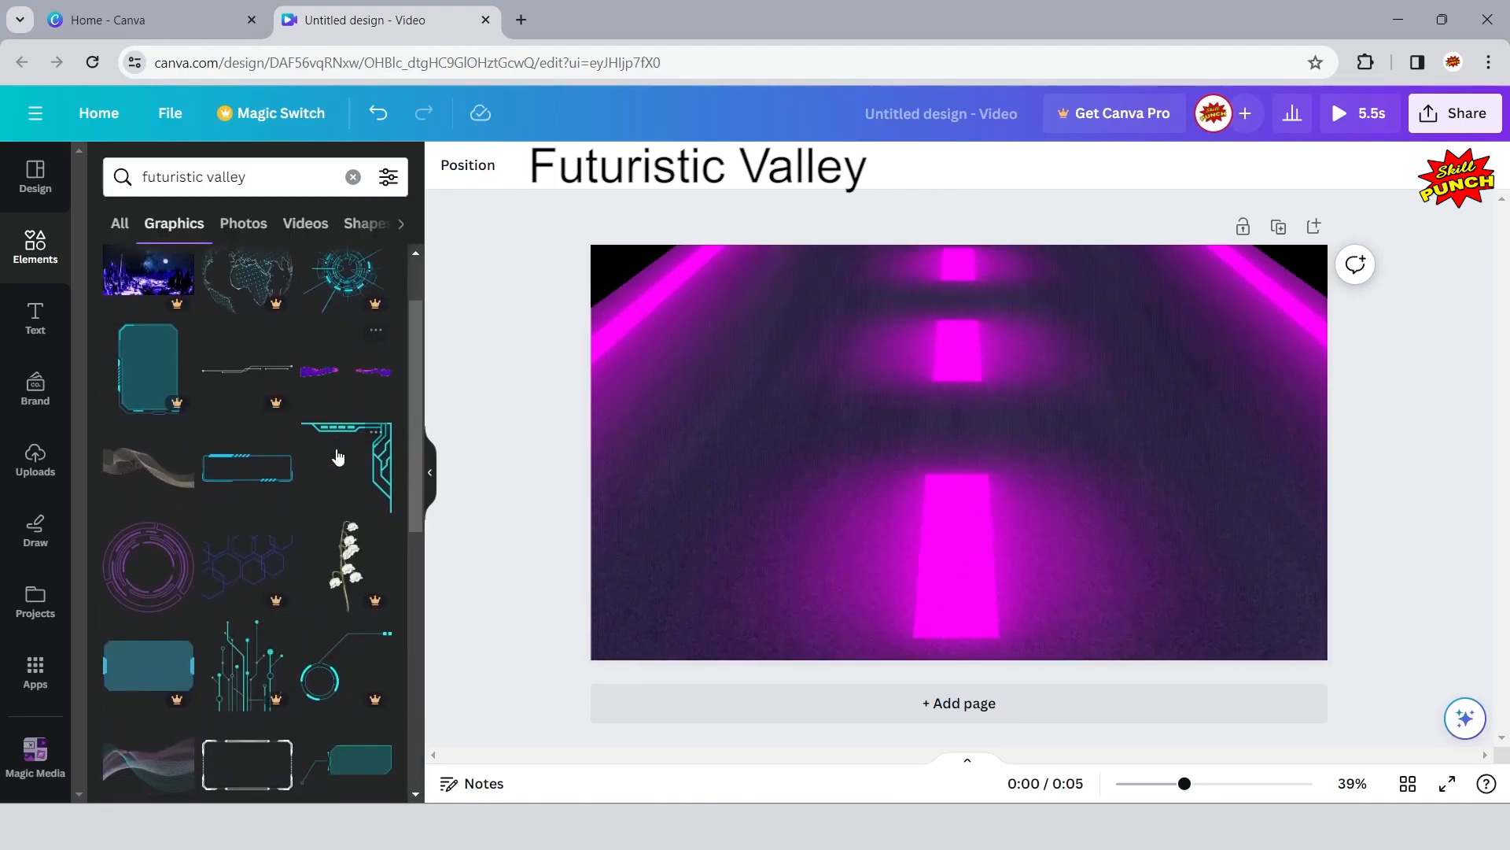
pyautogui.click(376, 344)
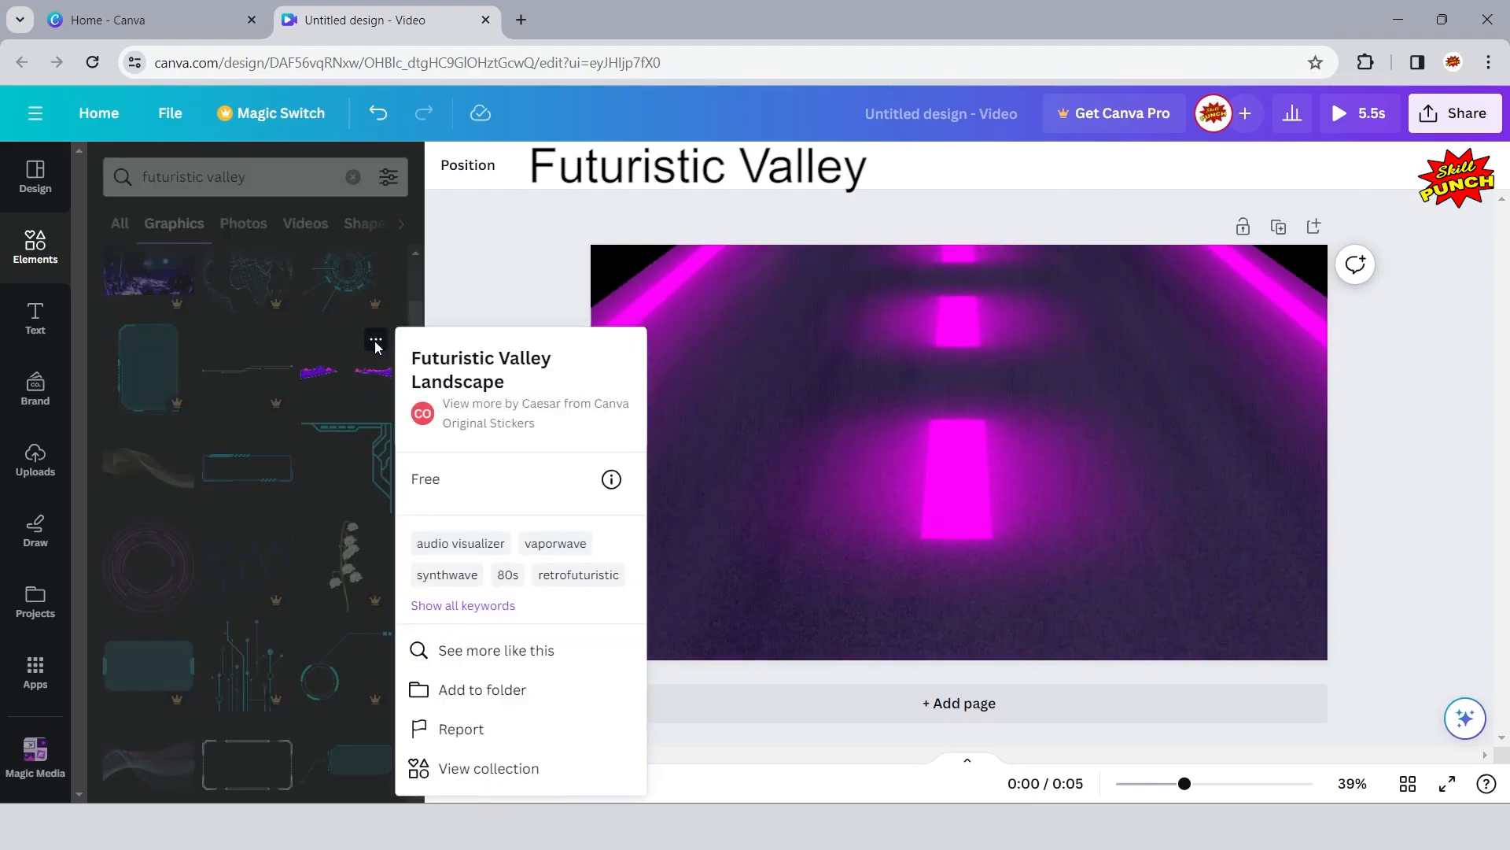
pyautogui.click(376, 344)
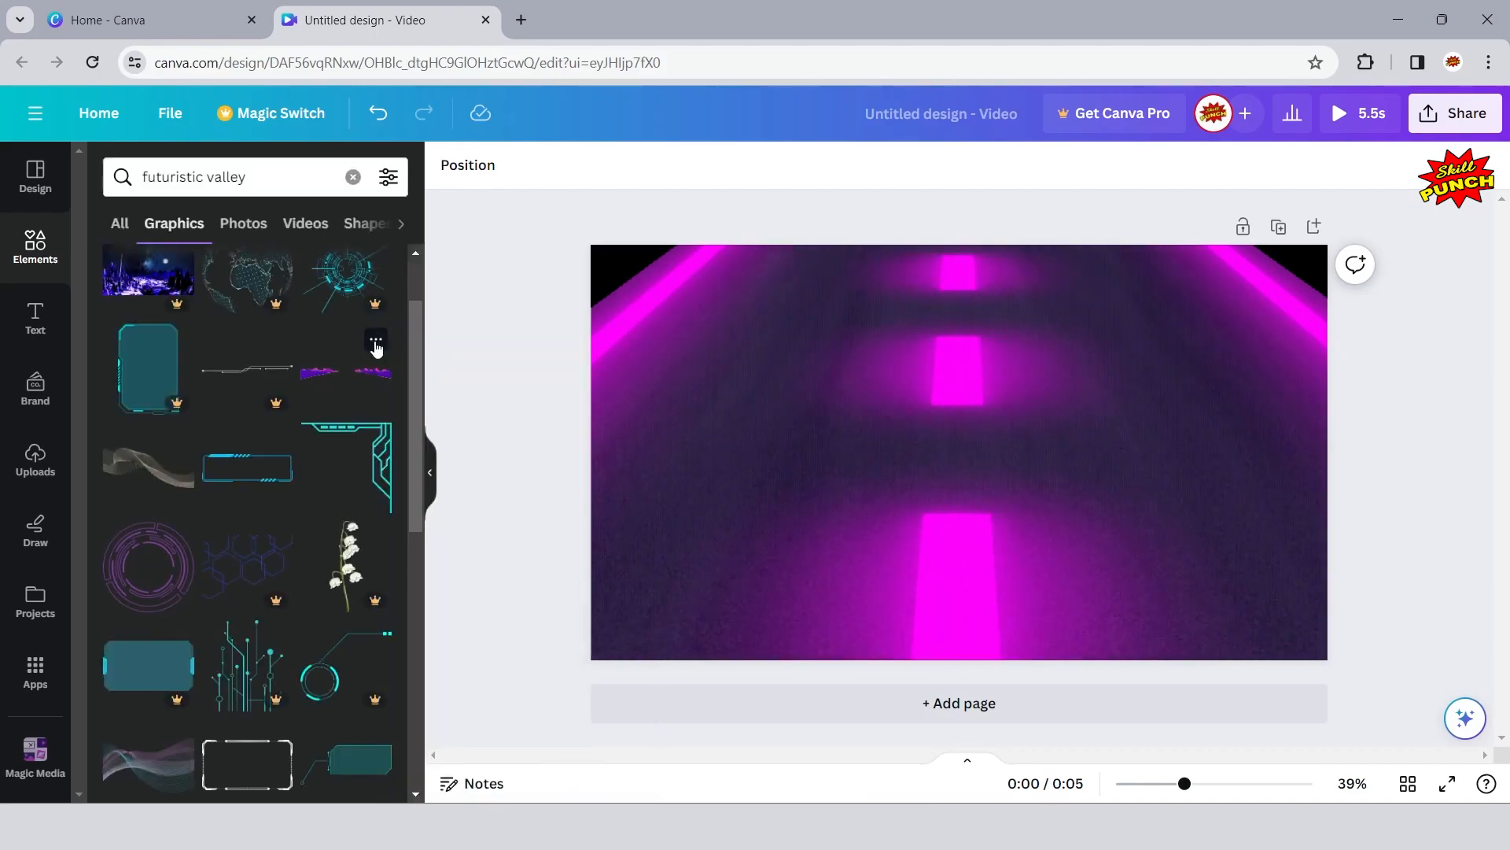
pyautogui.click(343, 383)
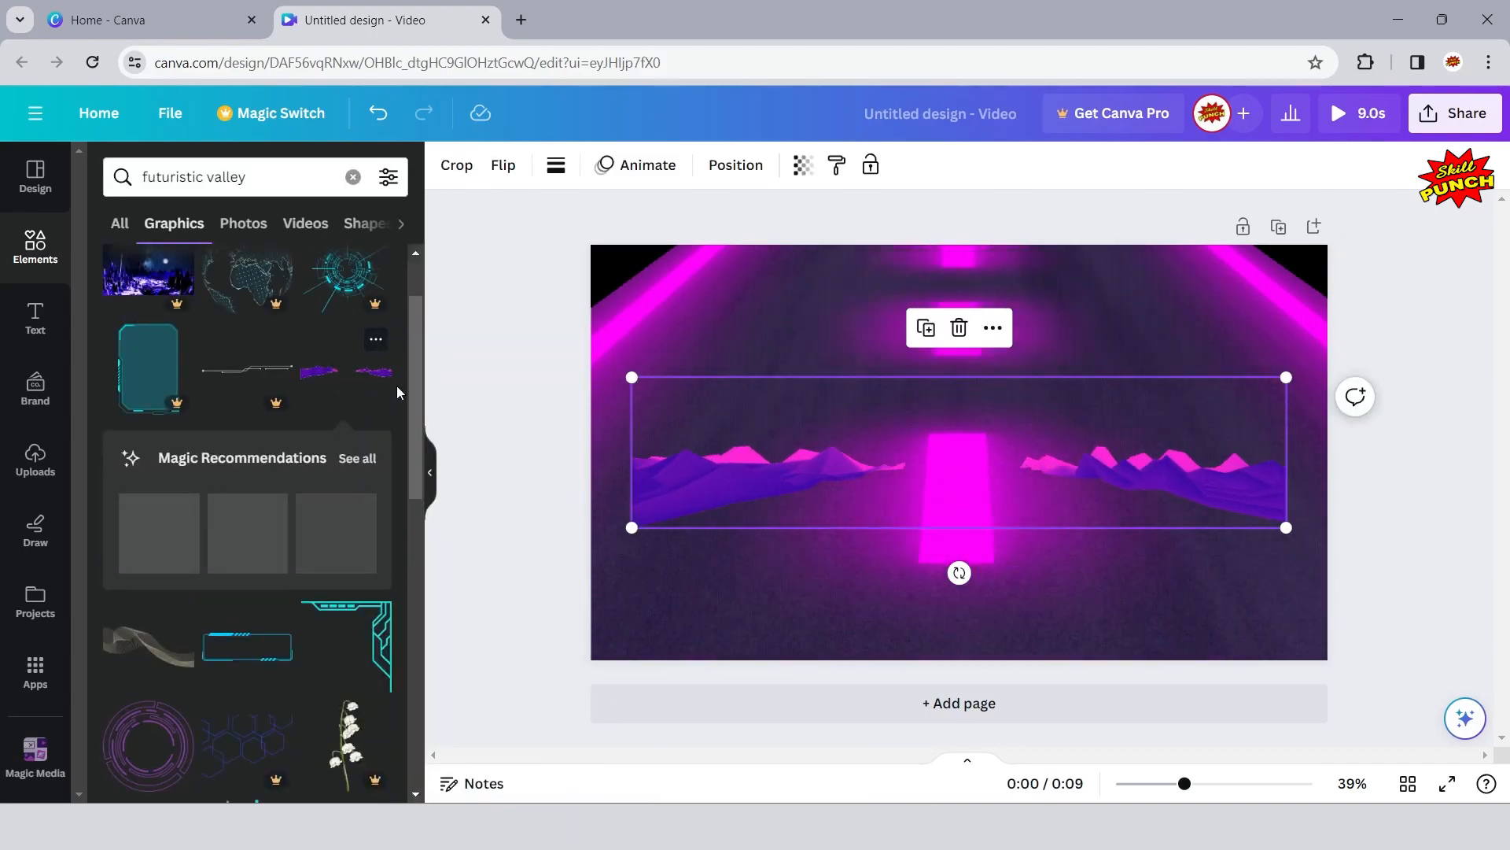
pyautogui.click(430, 472)
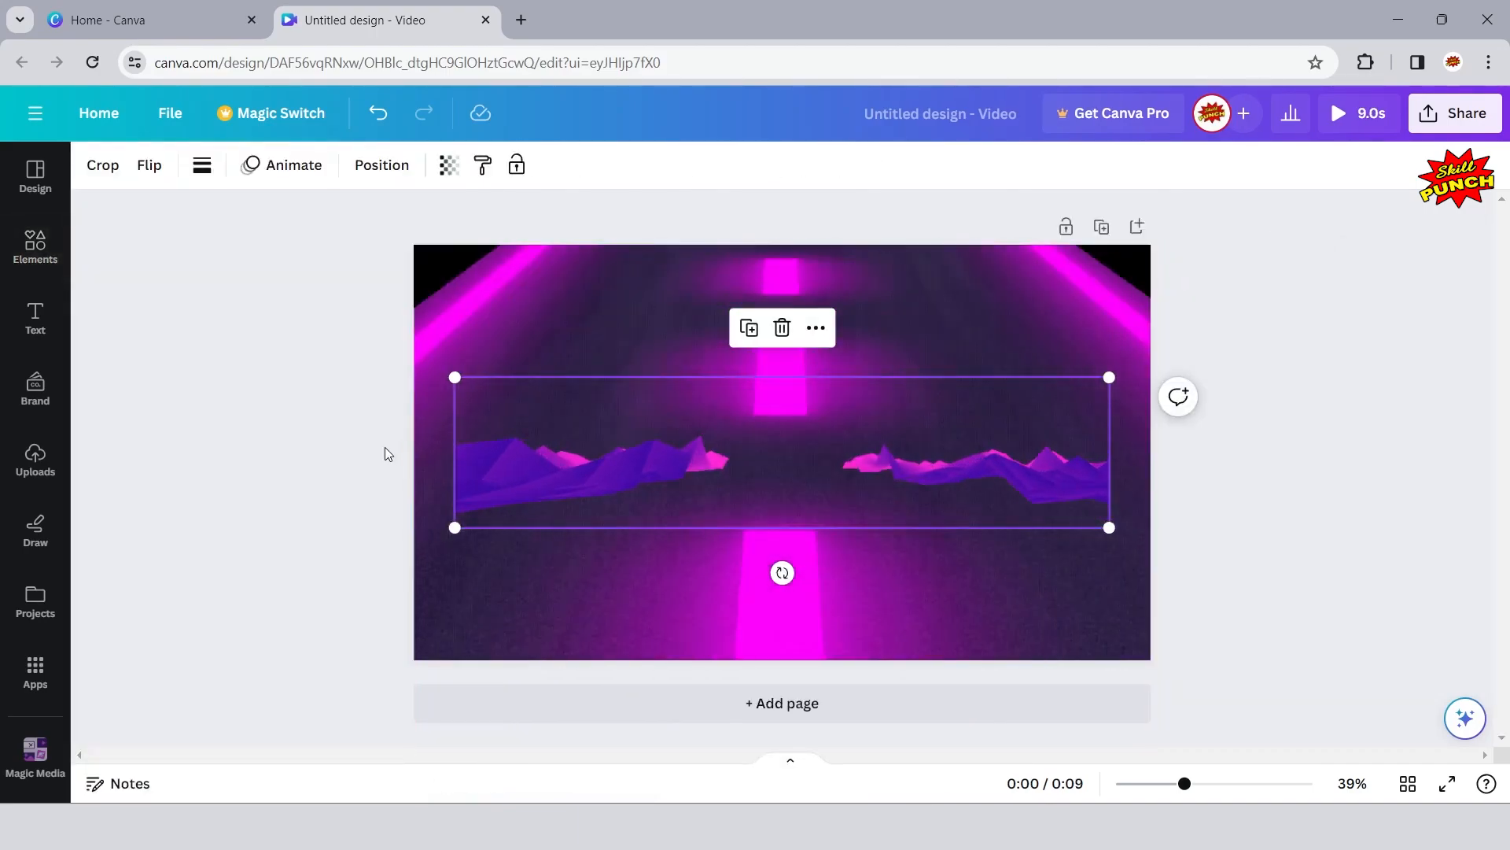
# - Move the valley landscape to the page's left edge and enlarge it from its lower-right corner to span the full page width
pyautogui.click(282, 406)
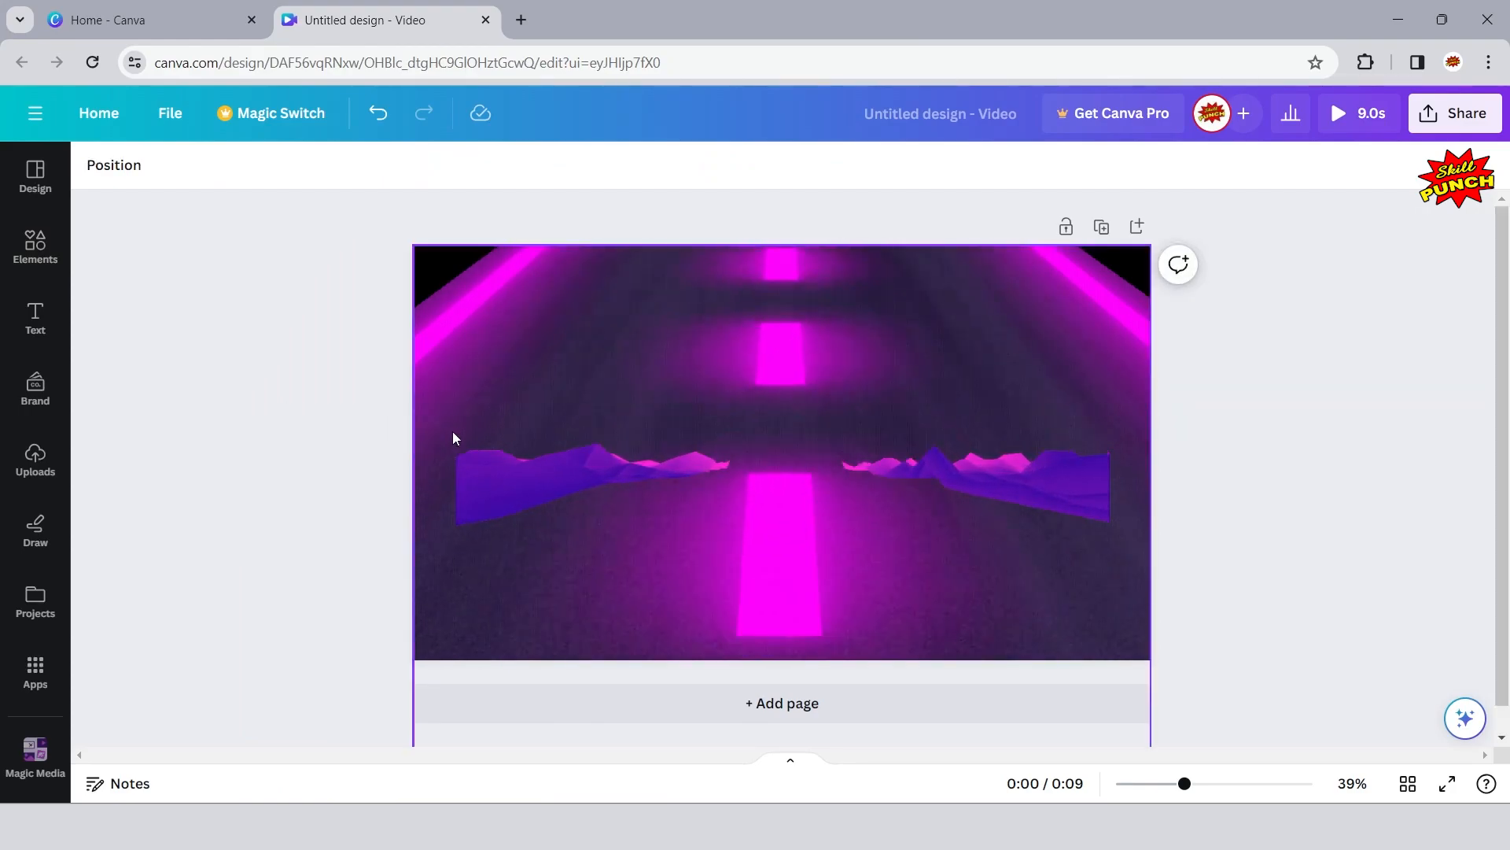
pyautogui.moveTo(532, 473); pyautogui.dragTo(497, 473)
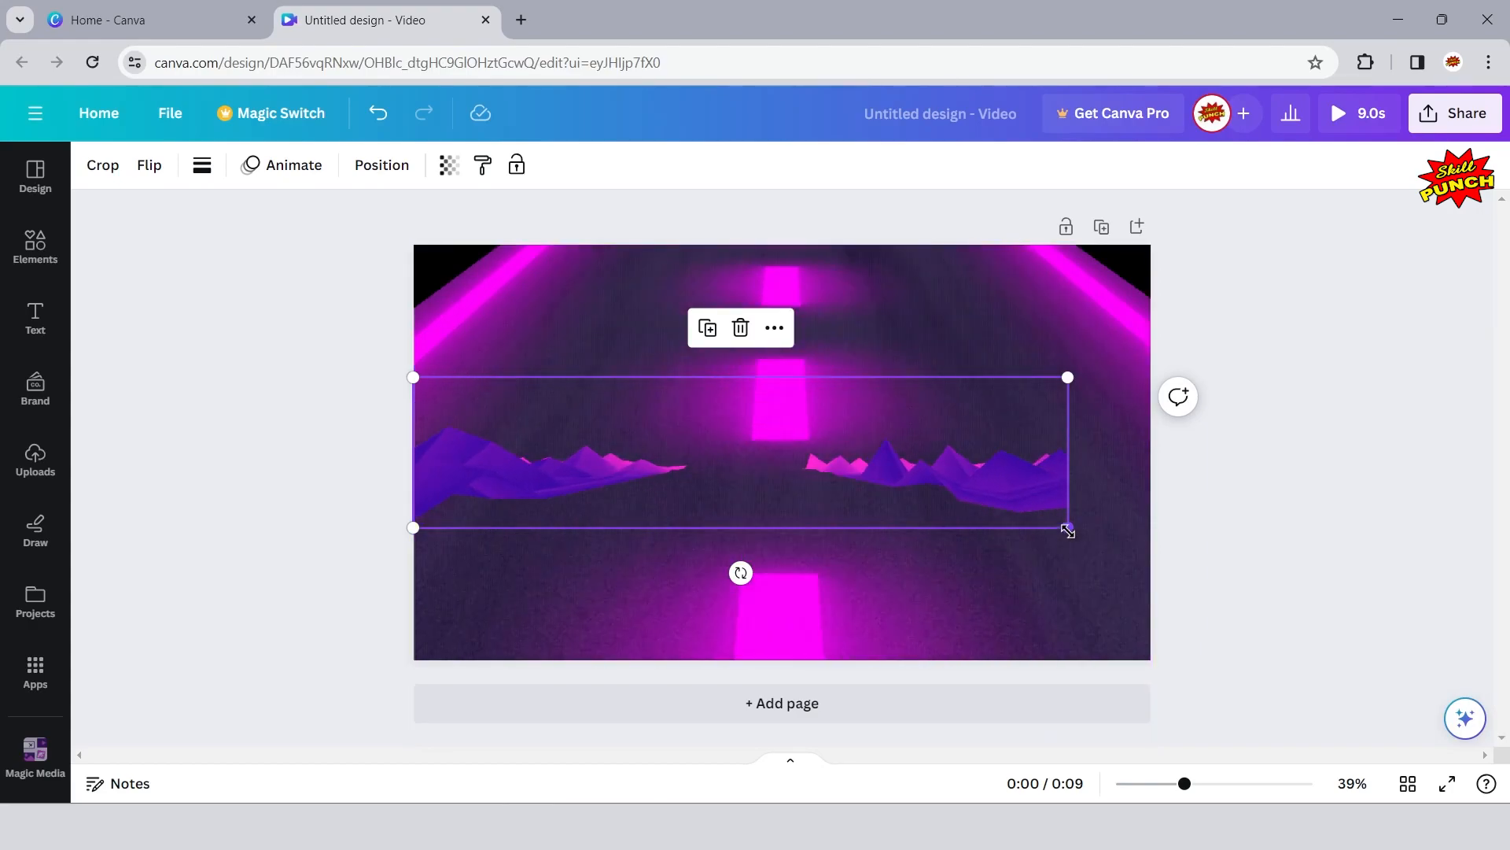
pyautogui.moveTo(1070, 530); pyautogui.dragTo(1149, 575)
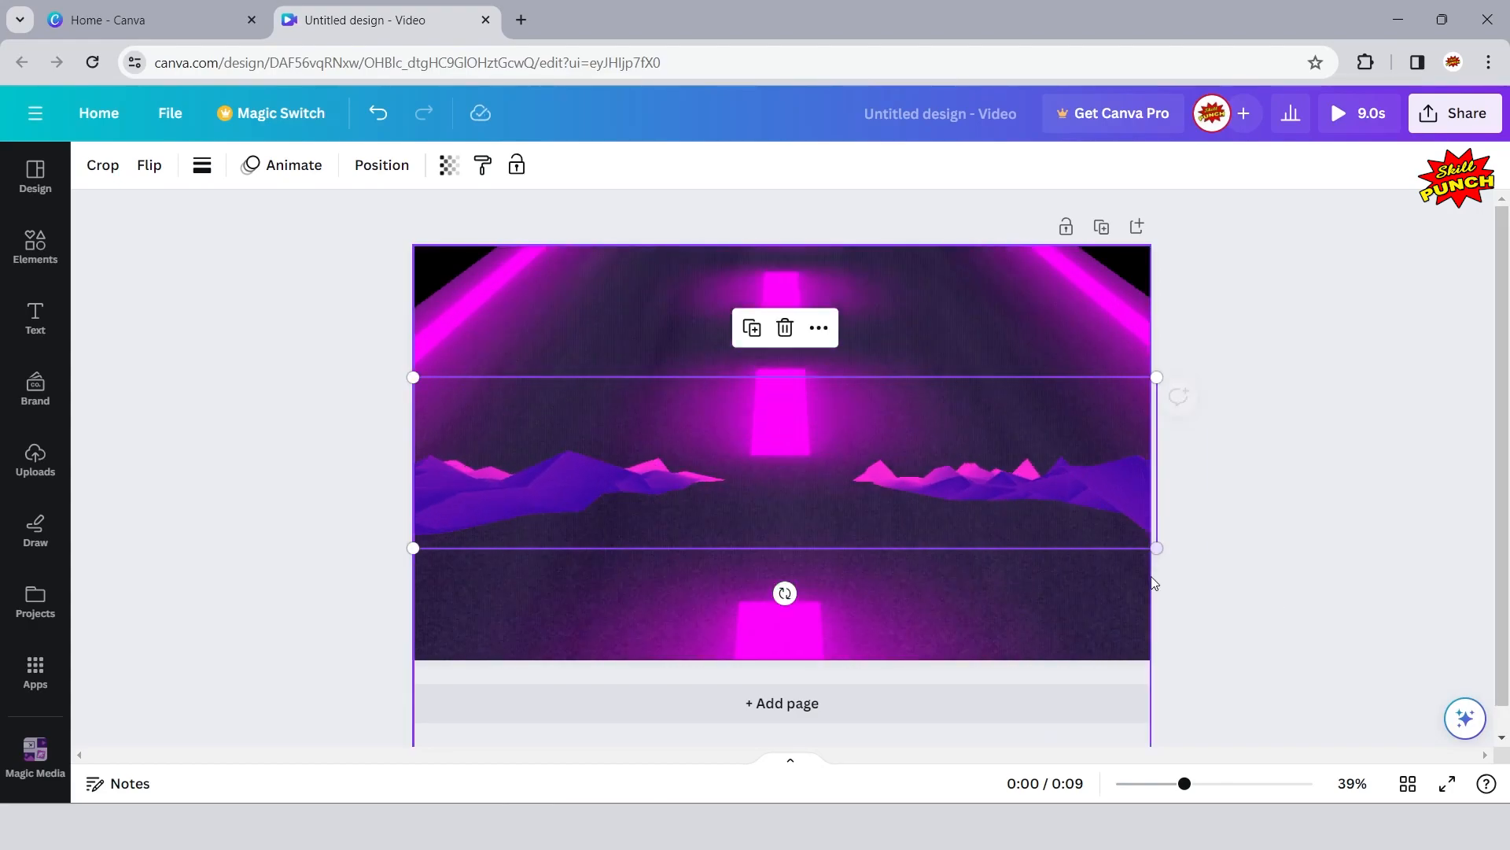
pyautogui.click(1364, 380)
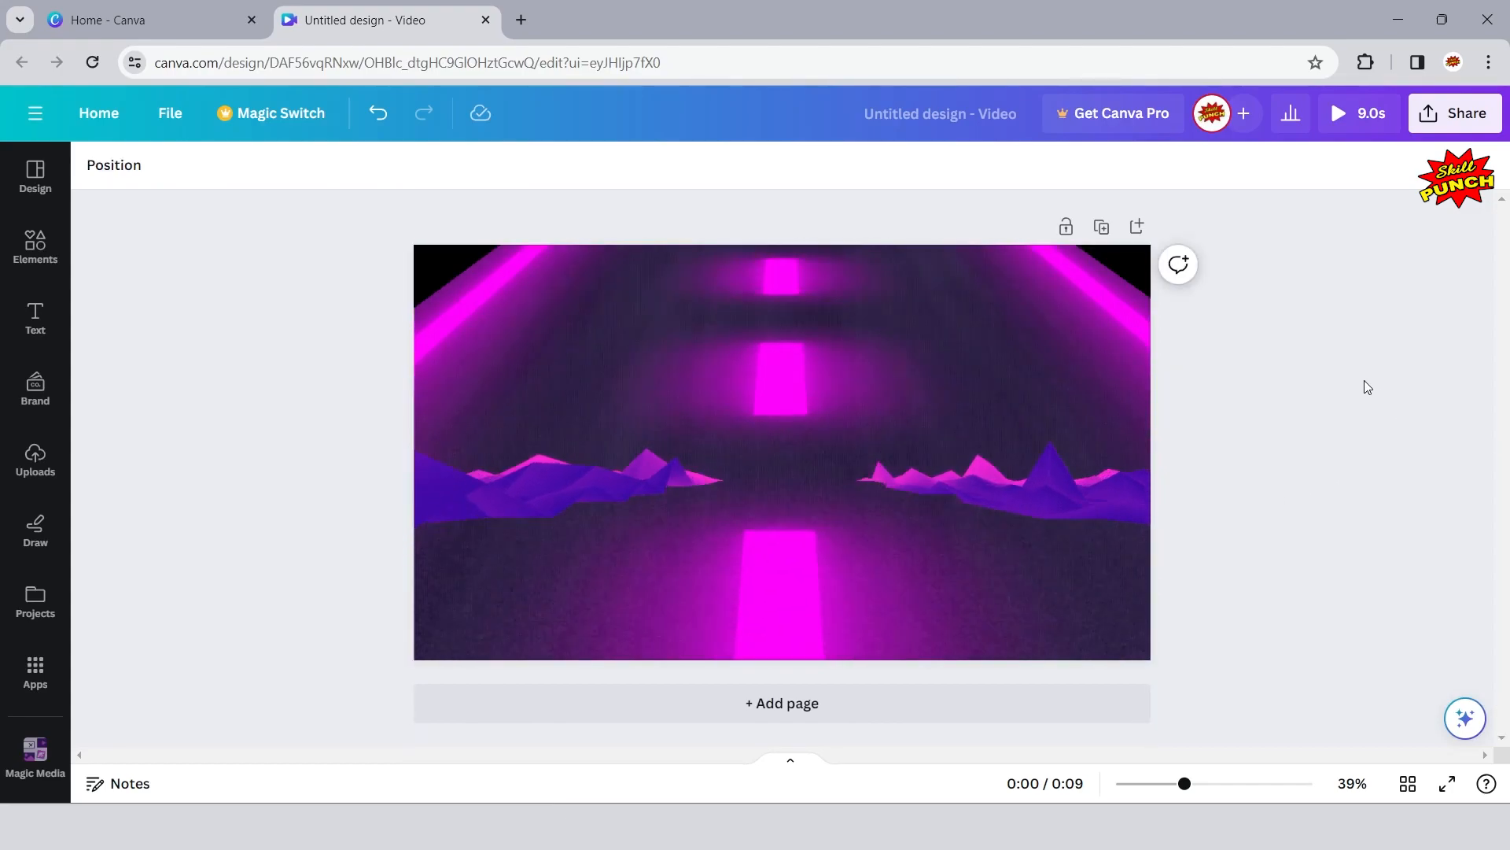
# - Move the road graphic down so its far end sits just above the valley mountains, leaving the page's upper part black
pyautogui.click(765, 335)
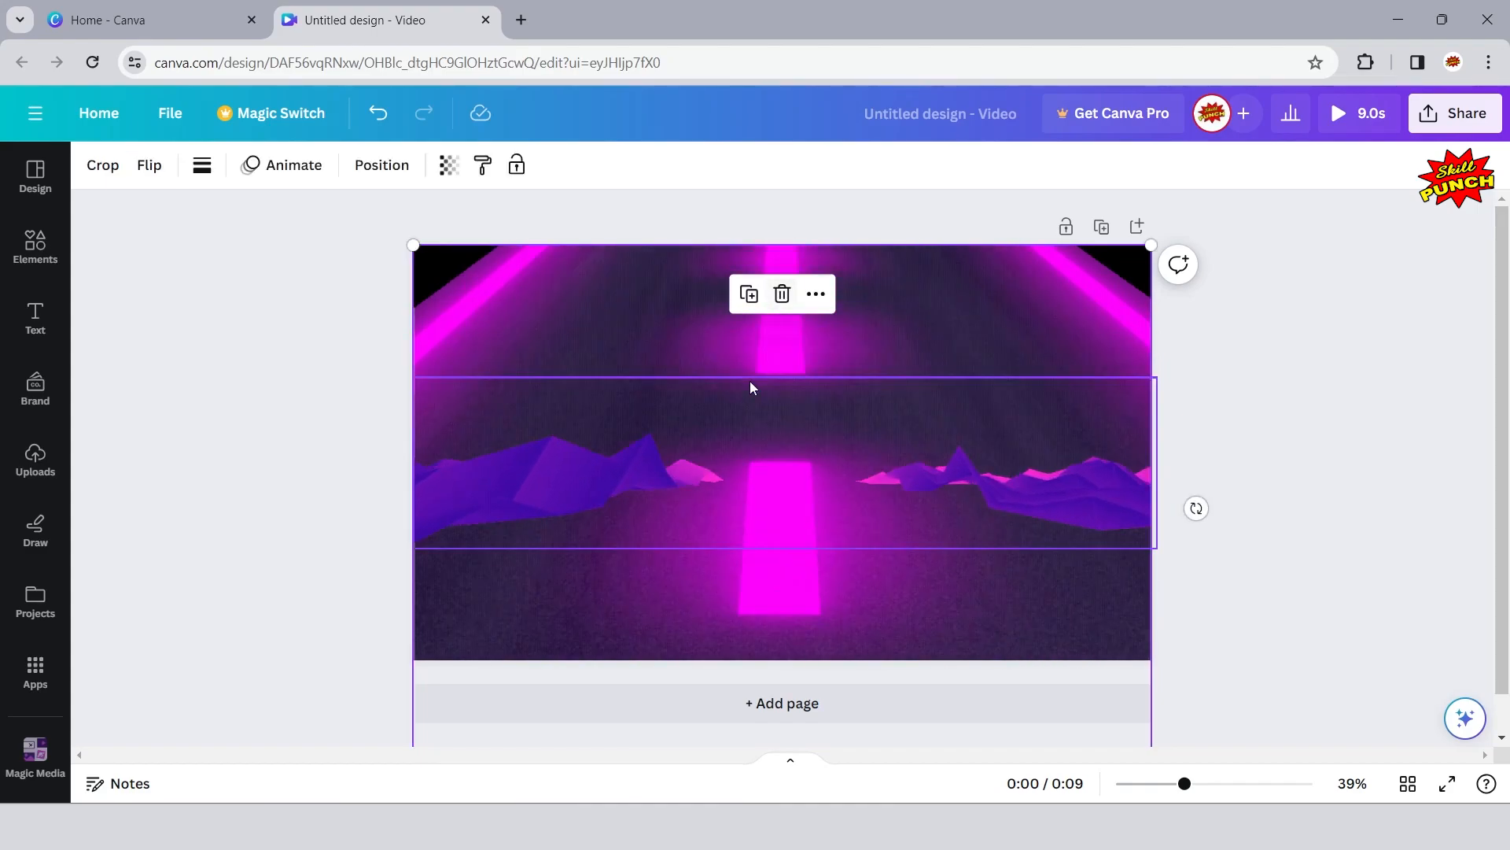
pyautogui.moveTo(621, 300); pyautogui.dragTo(623, 485)
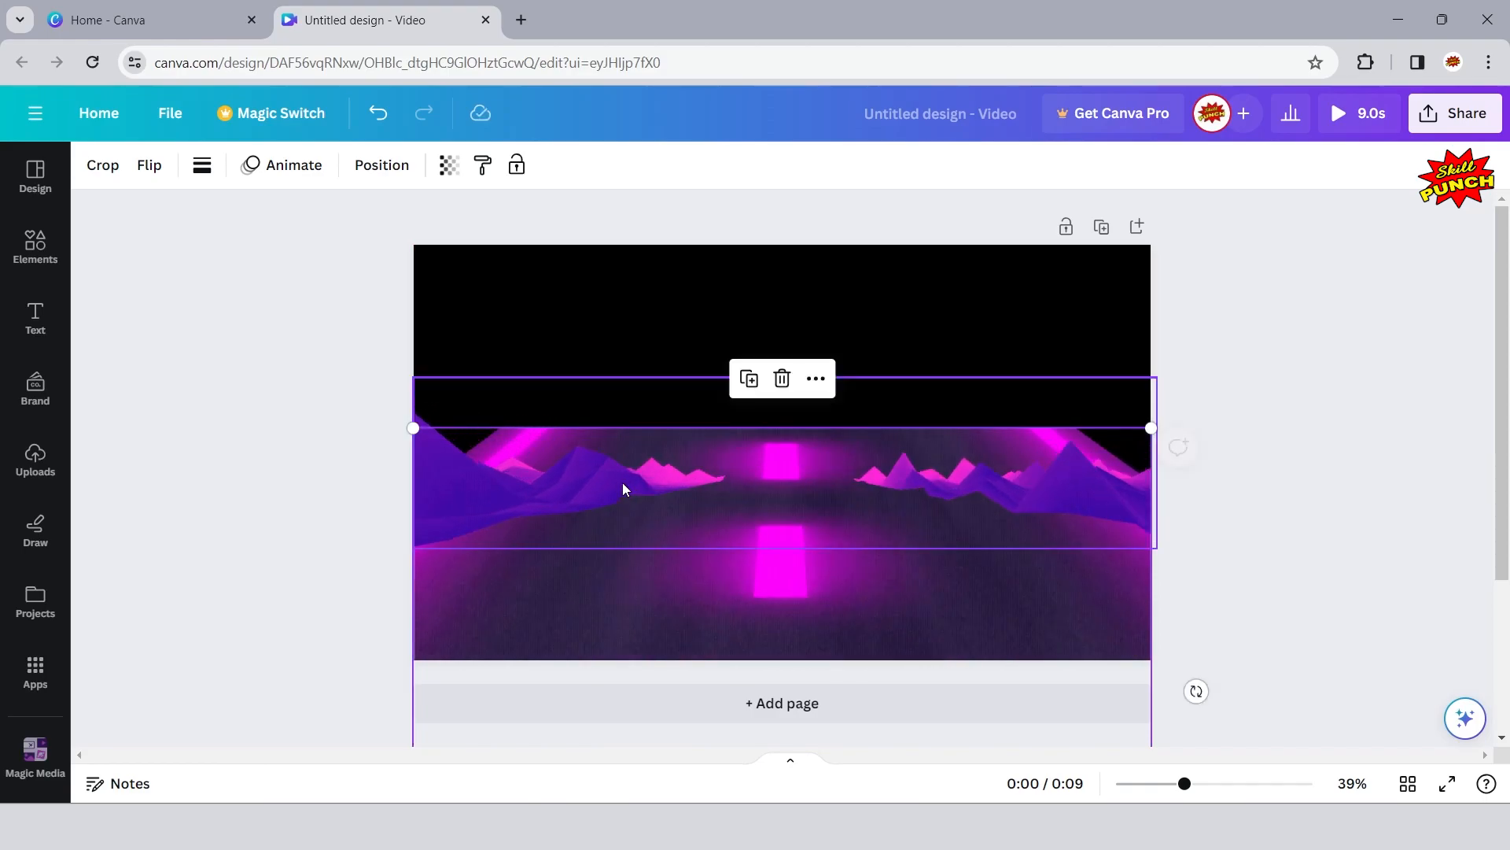
pyautogui.click(276, 391)
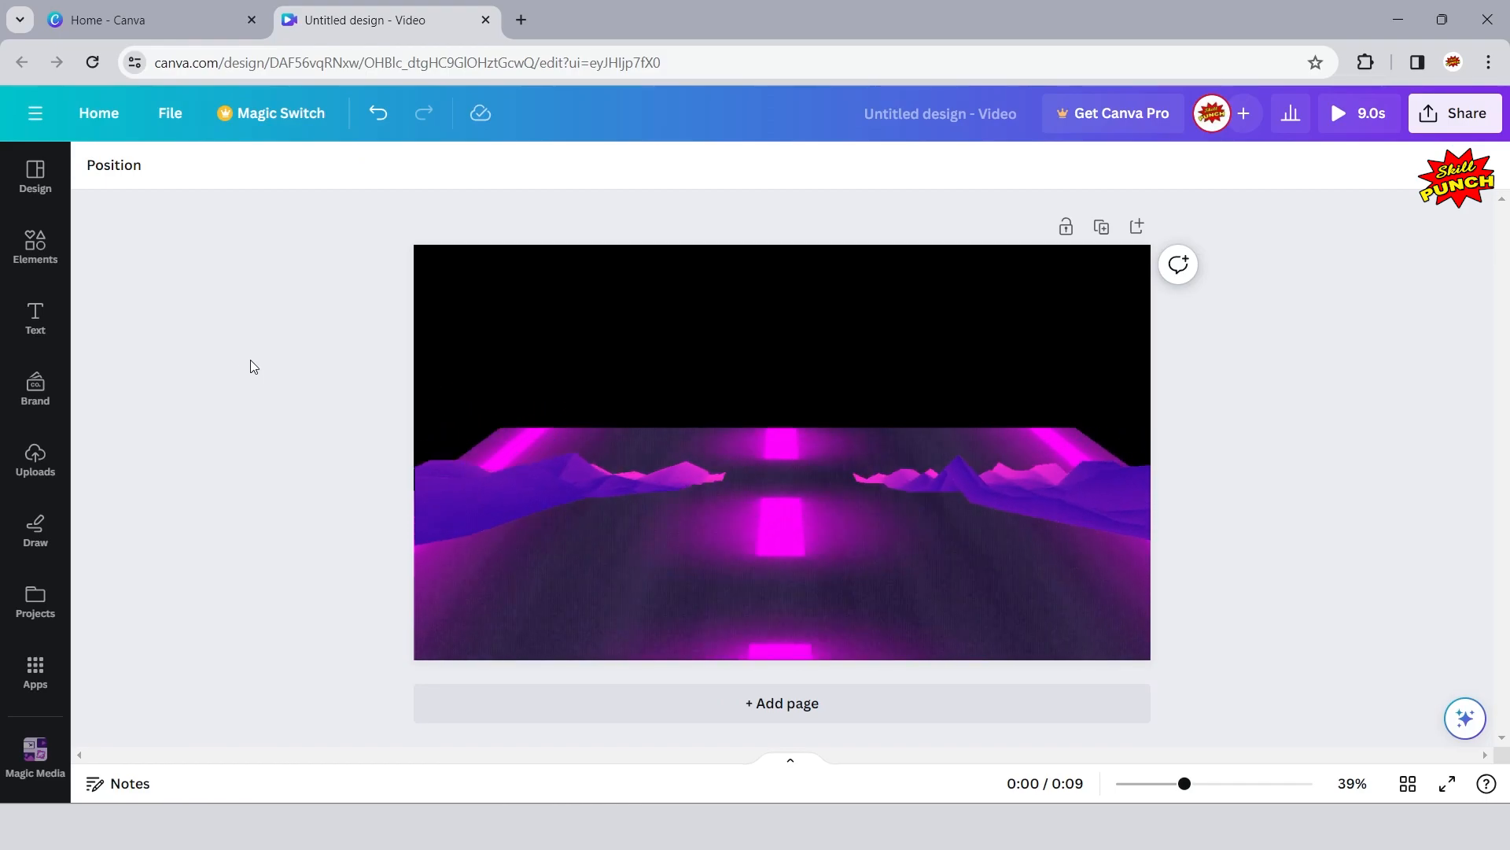
# - Search the elements library for "abstract background" and limit the results to videos
pyautogui.click(30, 260)
pyautogui.click(354, 177)
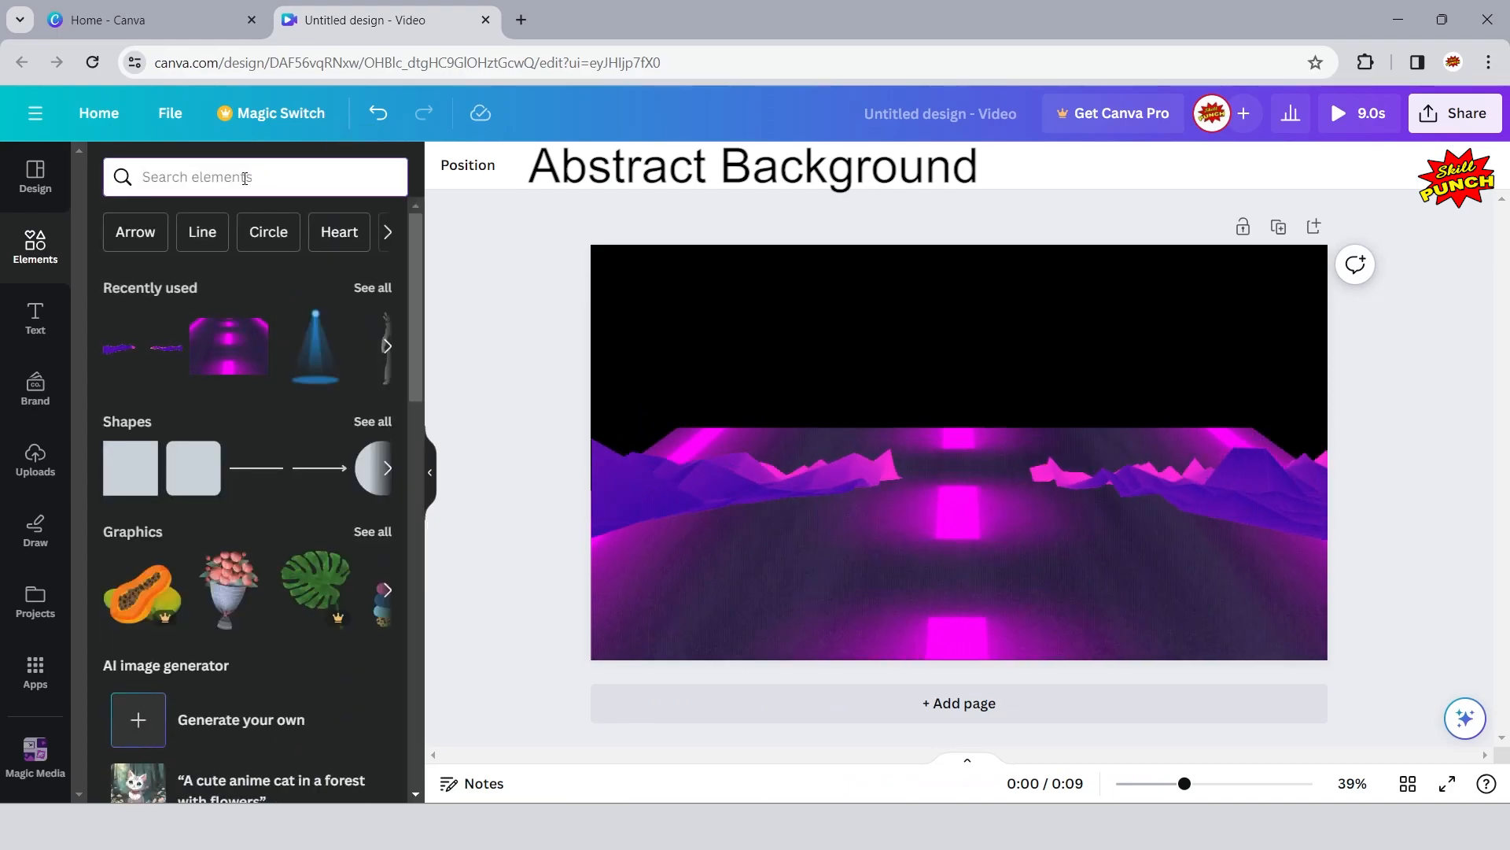
pyautogui.click(246, 178)
pyautogui.write('abs')
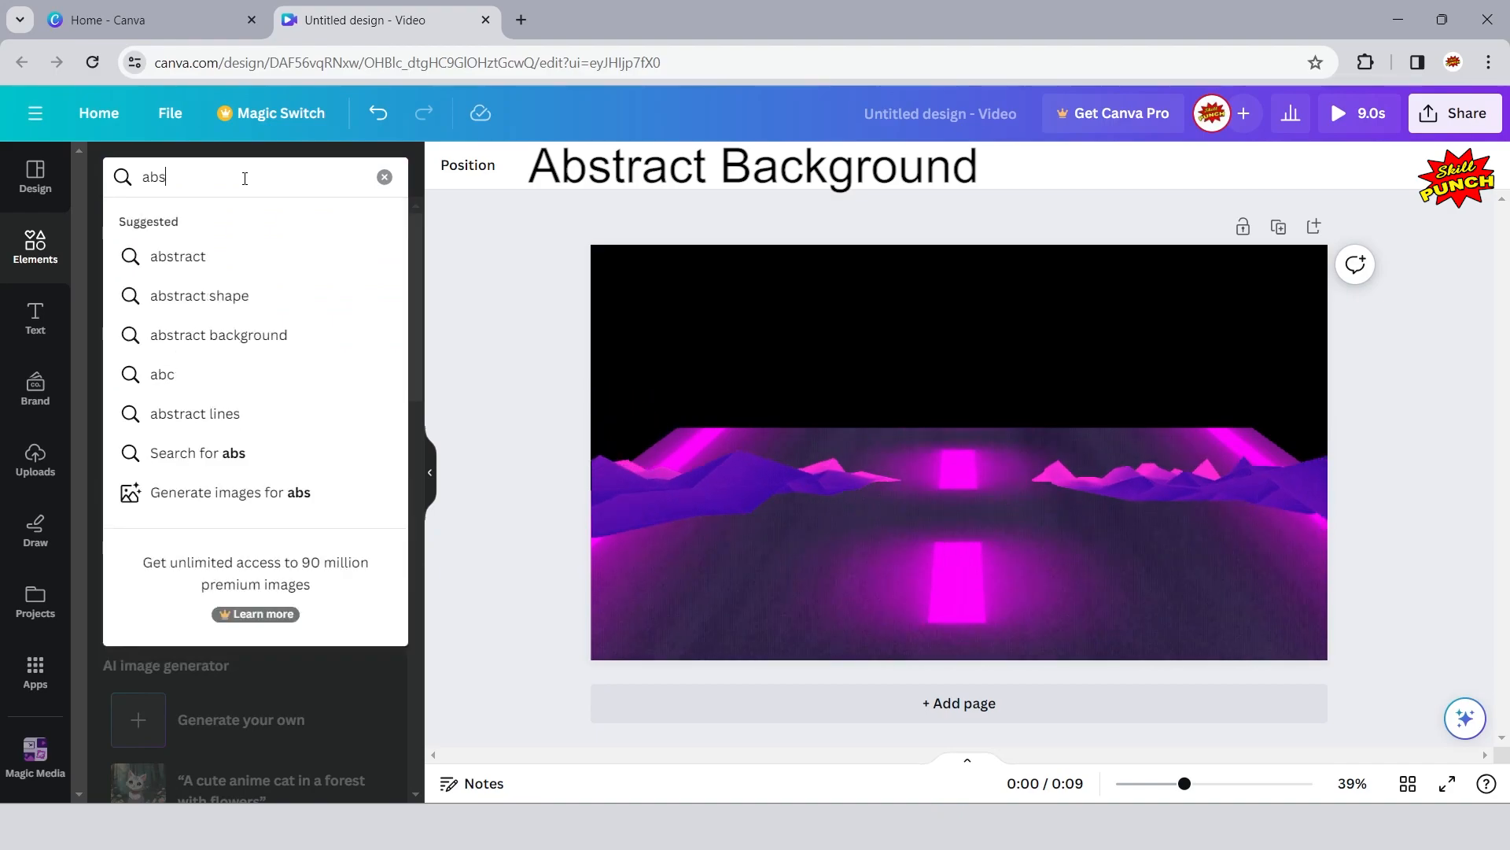
pyautogui.write('trac')
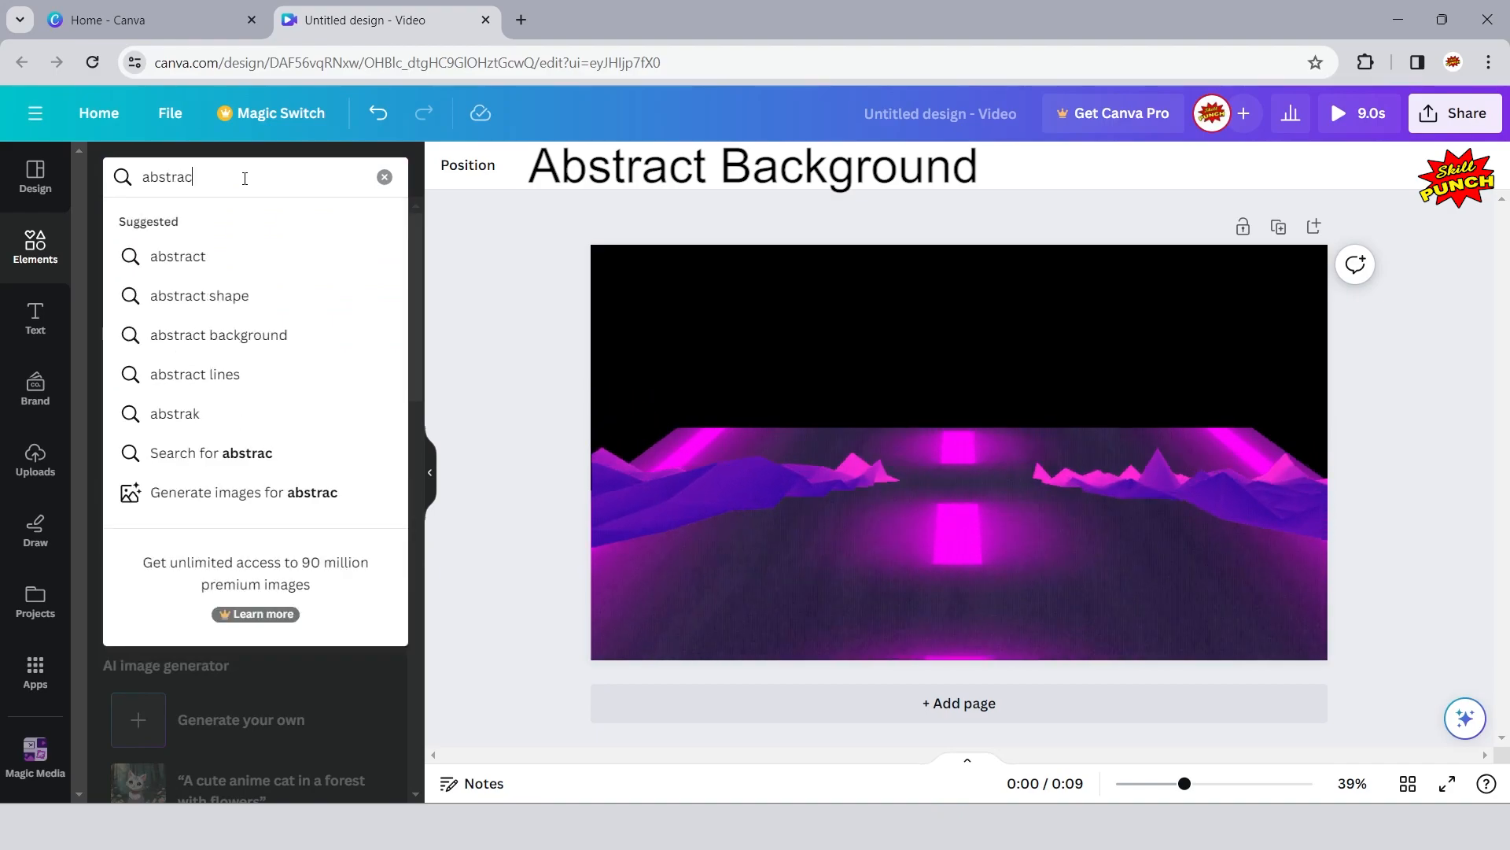
pyautogui.write('t backgr')
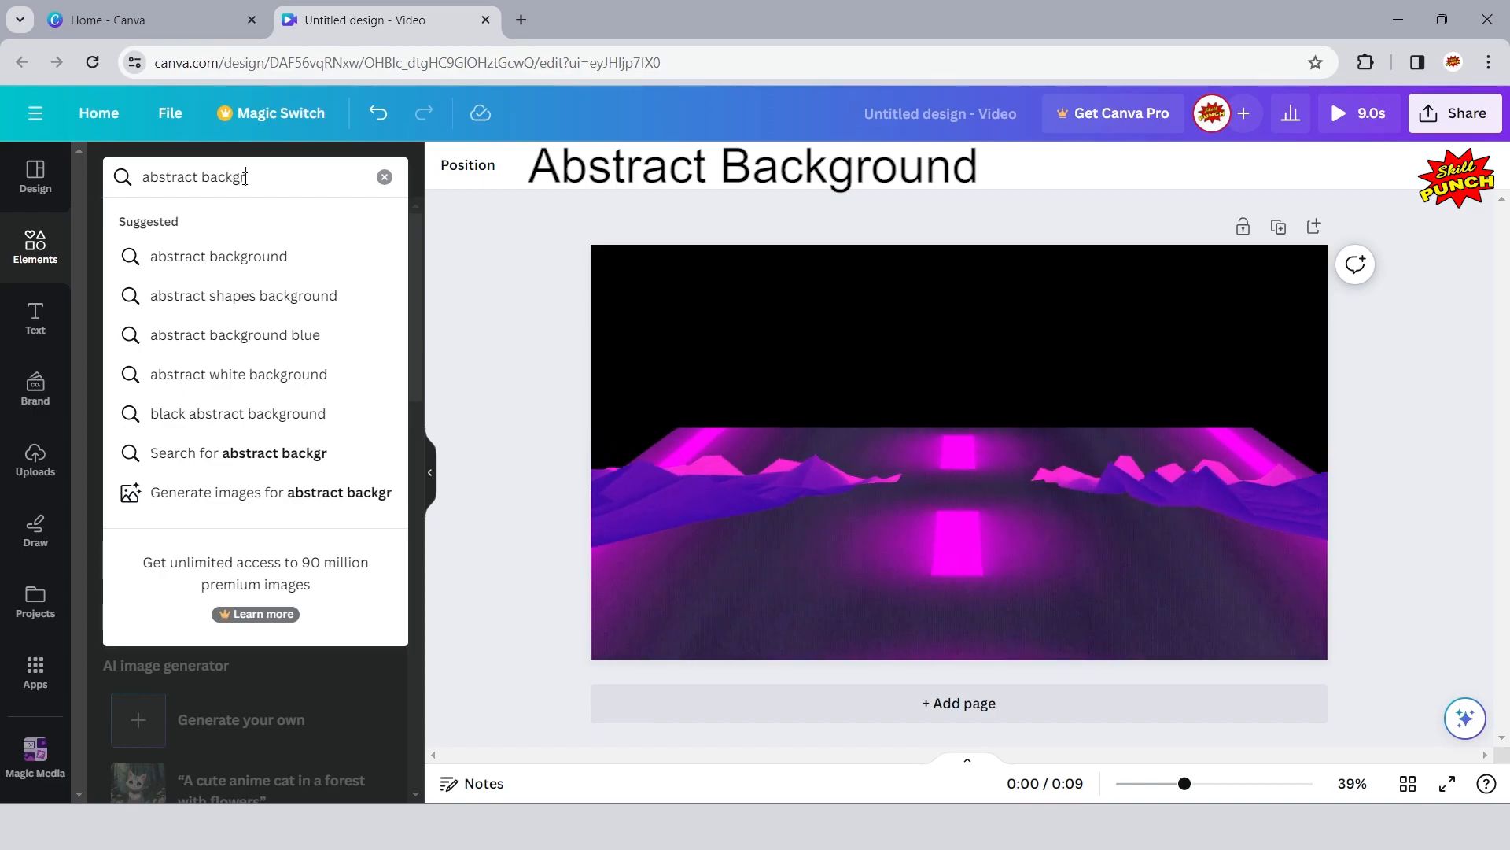
pyautogui.write('ound')
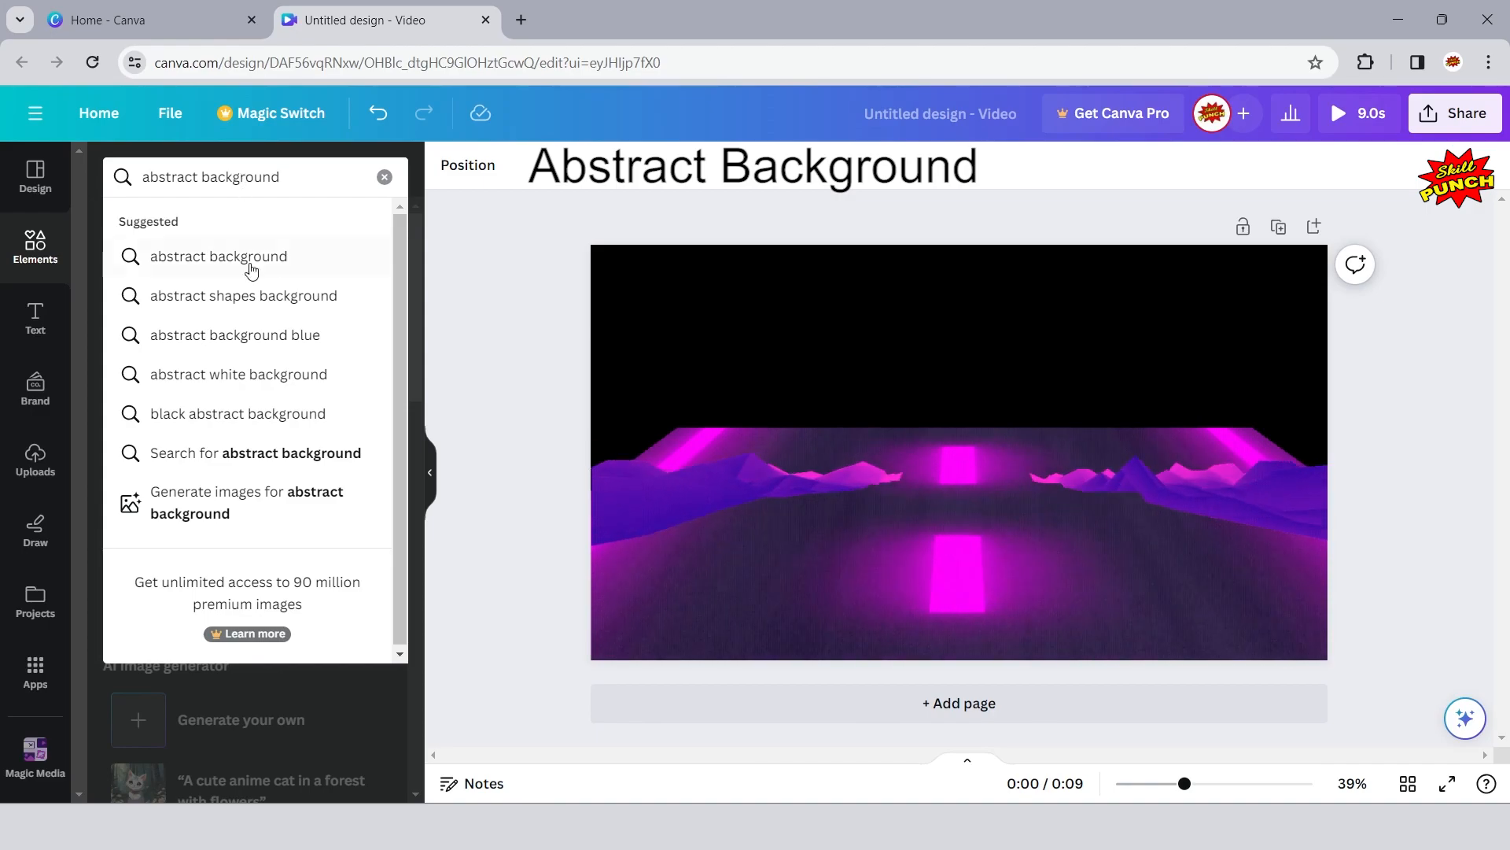
pyautogui.click(366, 455)
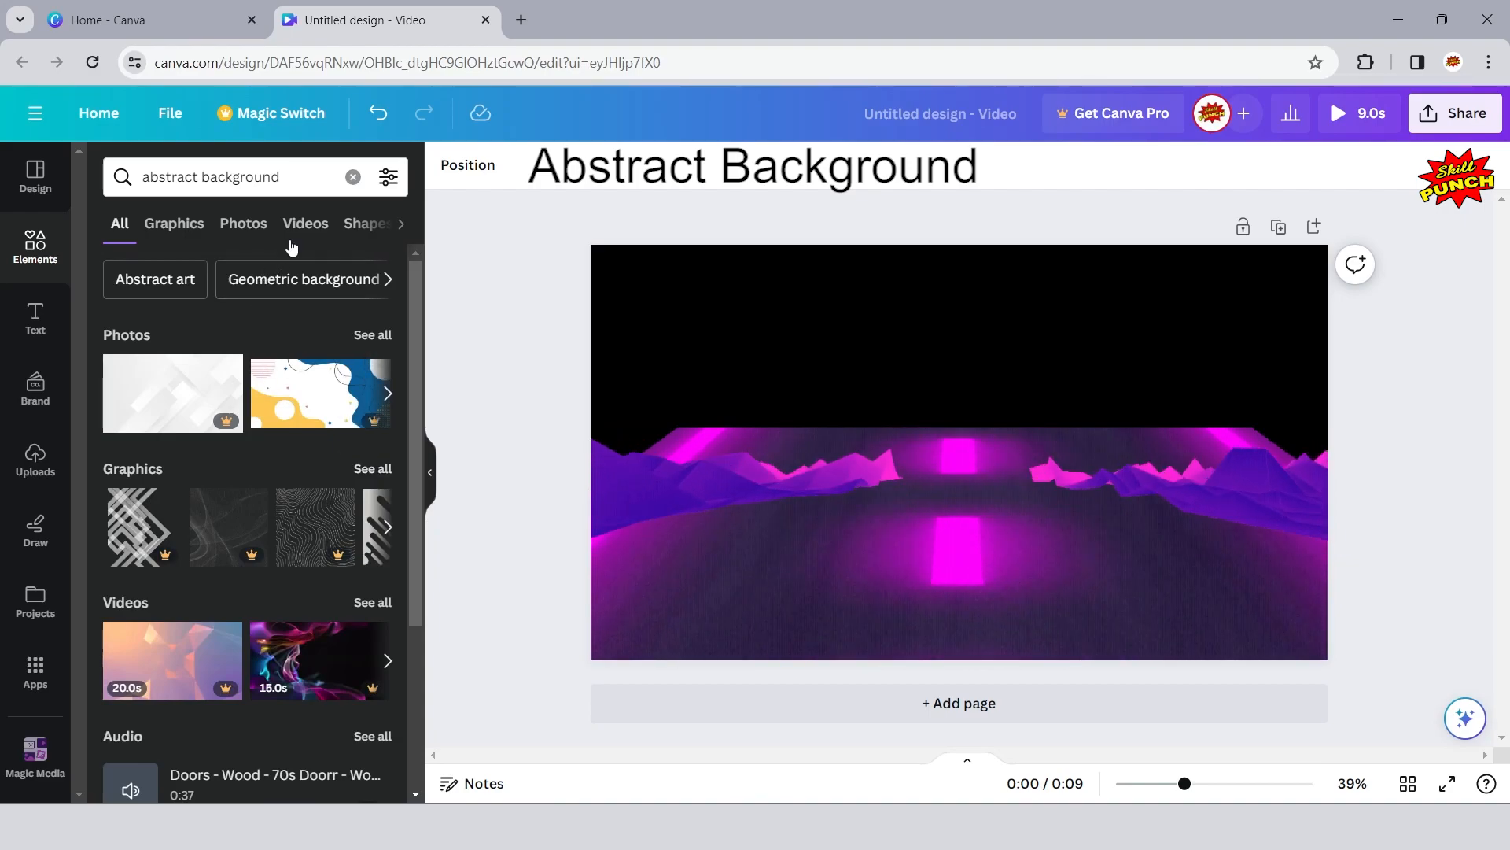
pyautogui.click(305, 225)
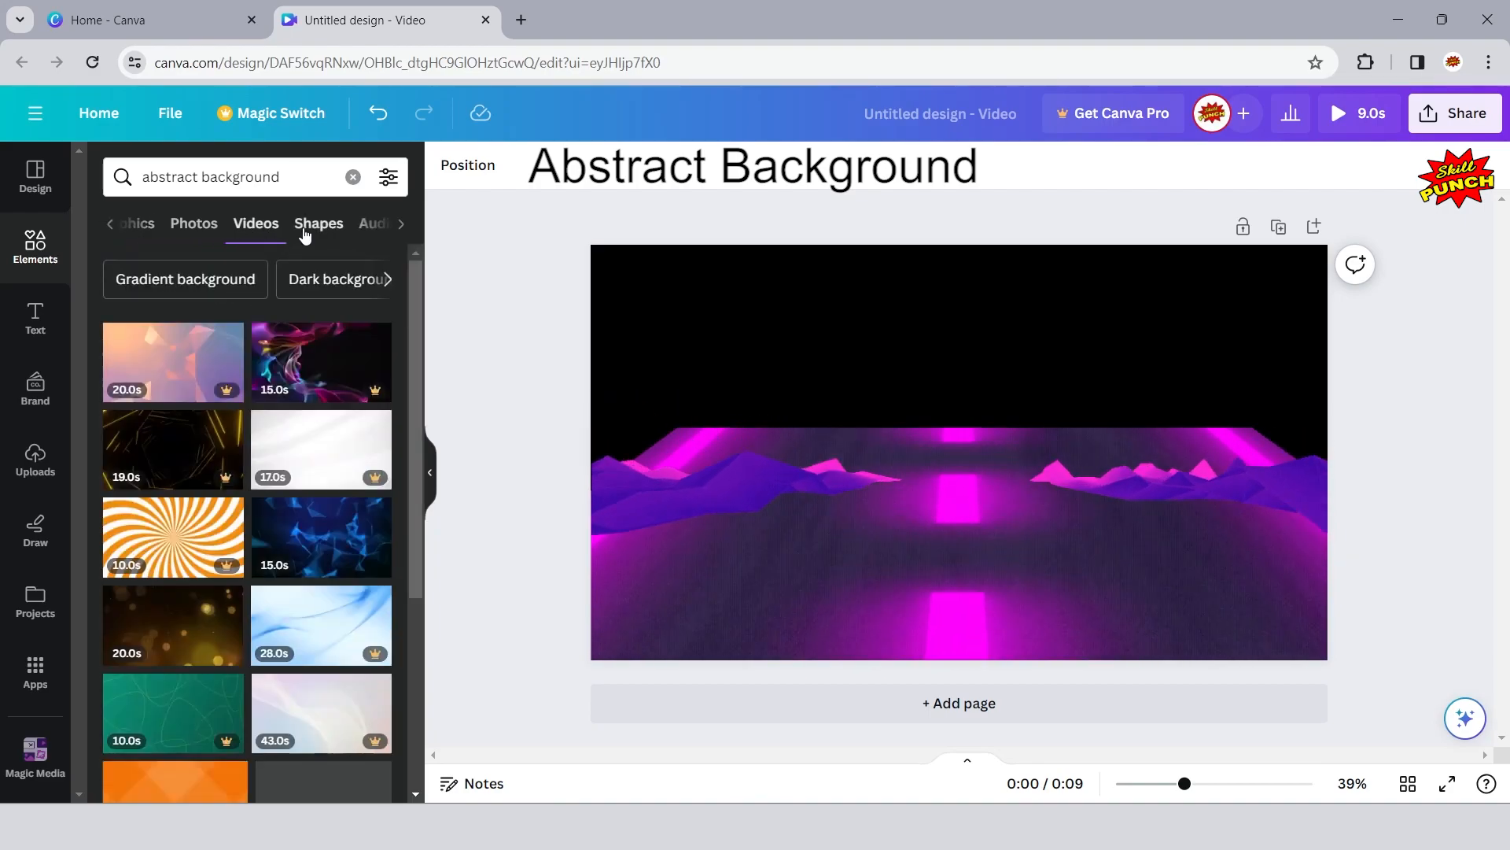
# - Check the details of the free 59-second blue Abstract animation background video and add it to the page
pyautogui.moveTo(418, 386); pyautogui.dragTo(430, 661)
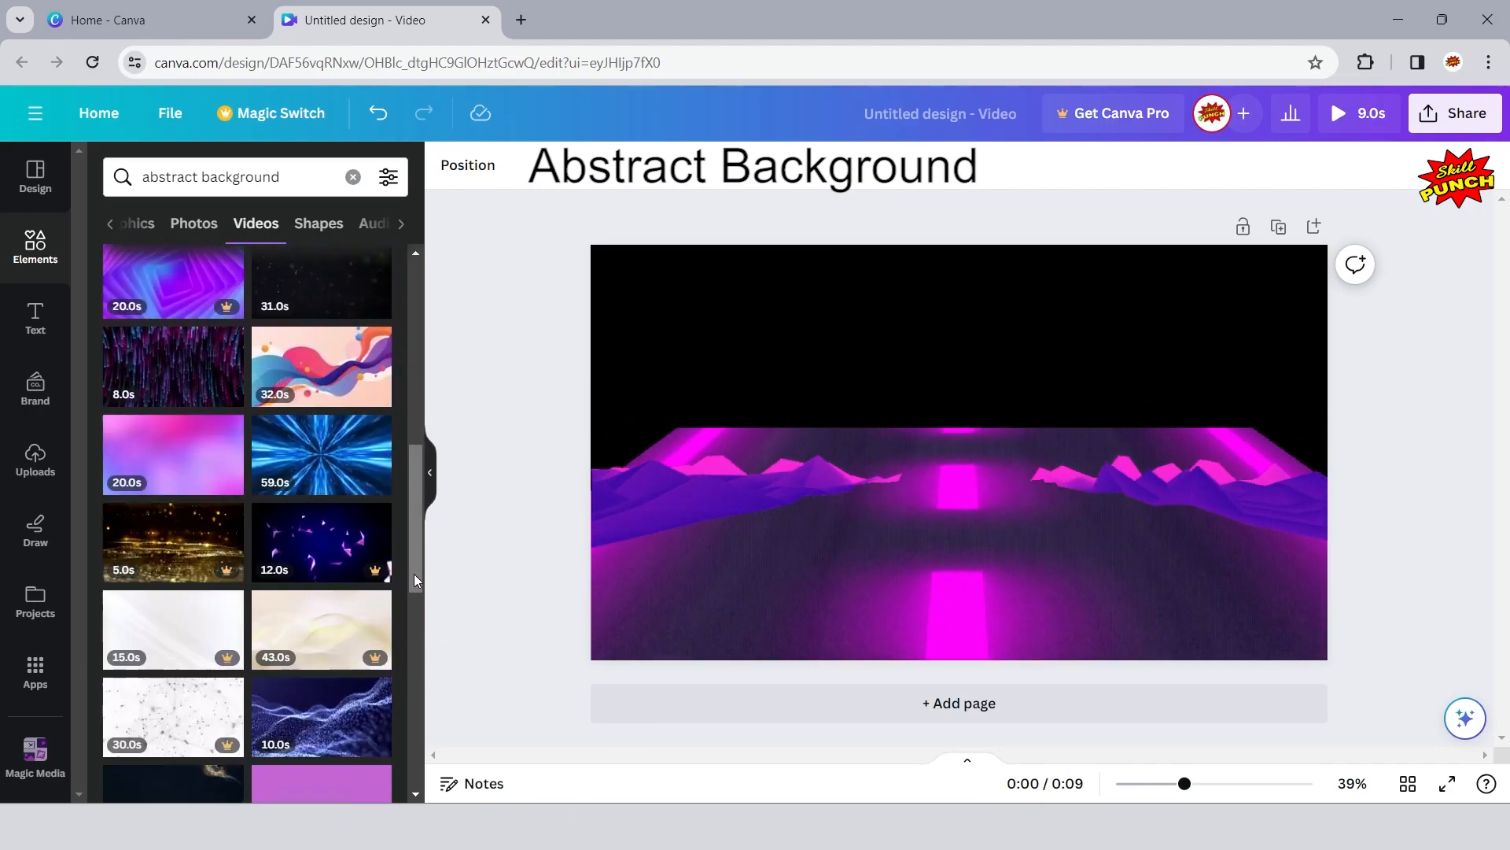
pyautogui.scroll(-2, 341, 481)
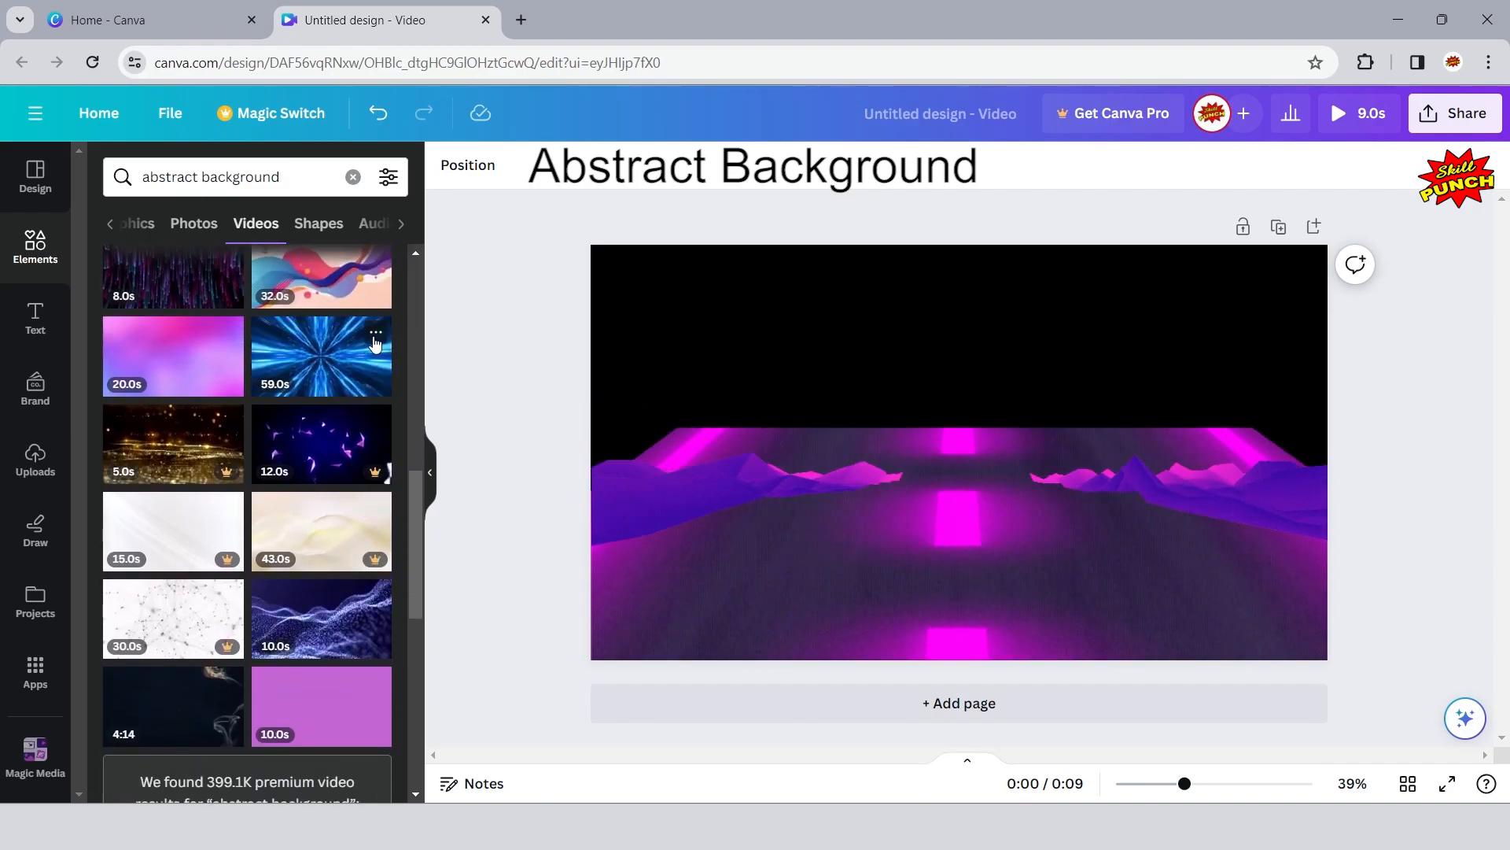
pyautogui.click(376, 333)
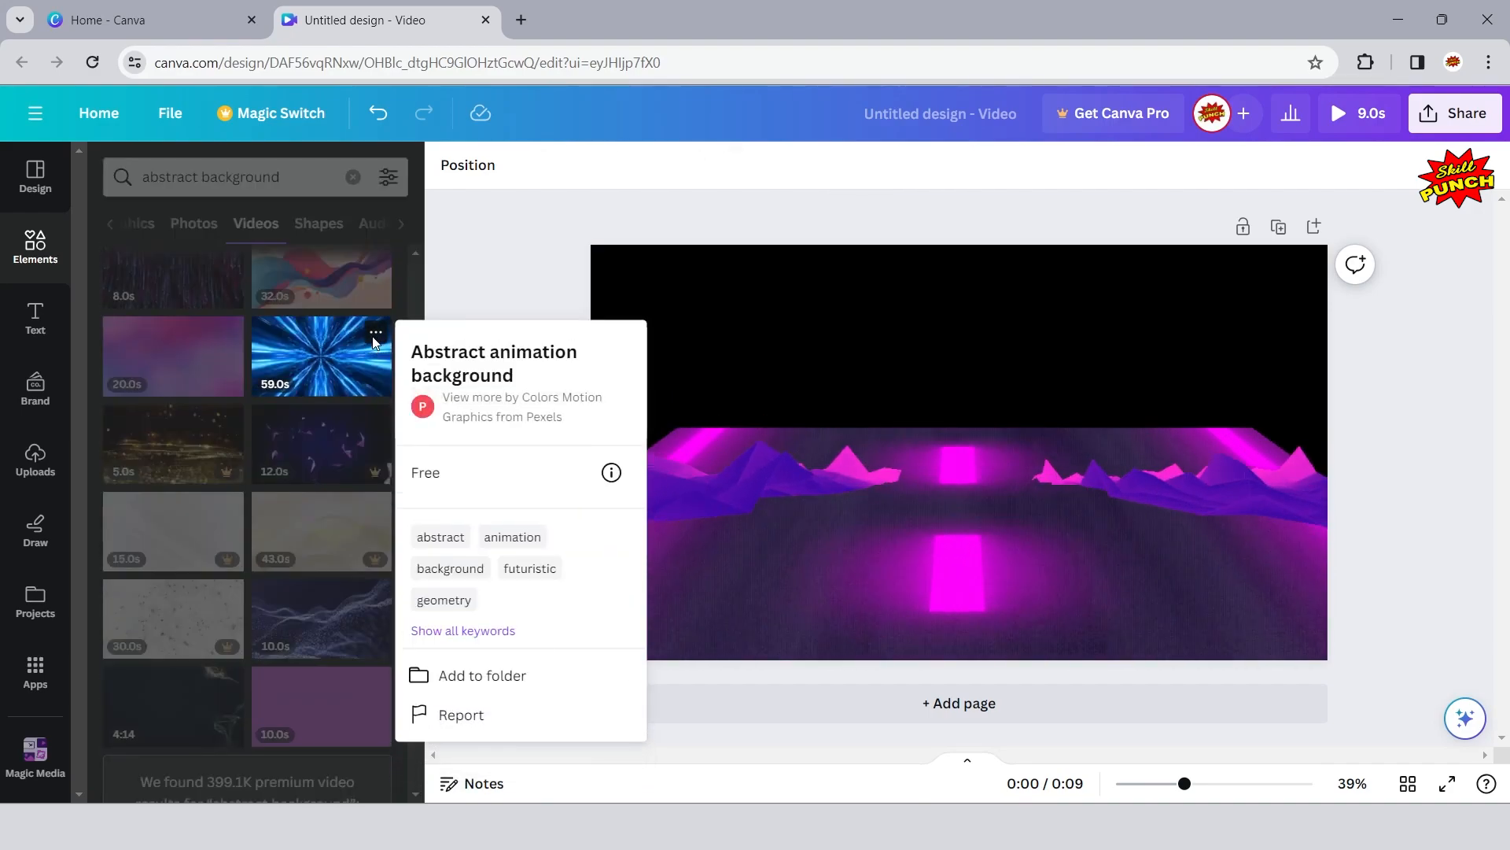
pyautogui.click(375, 338)
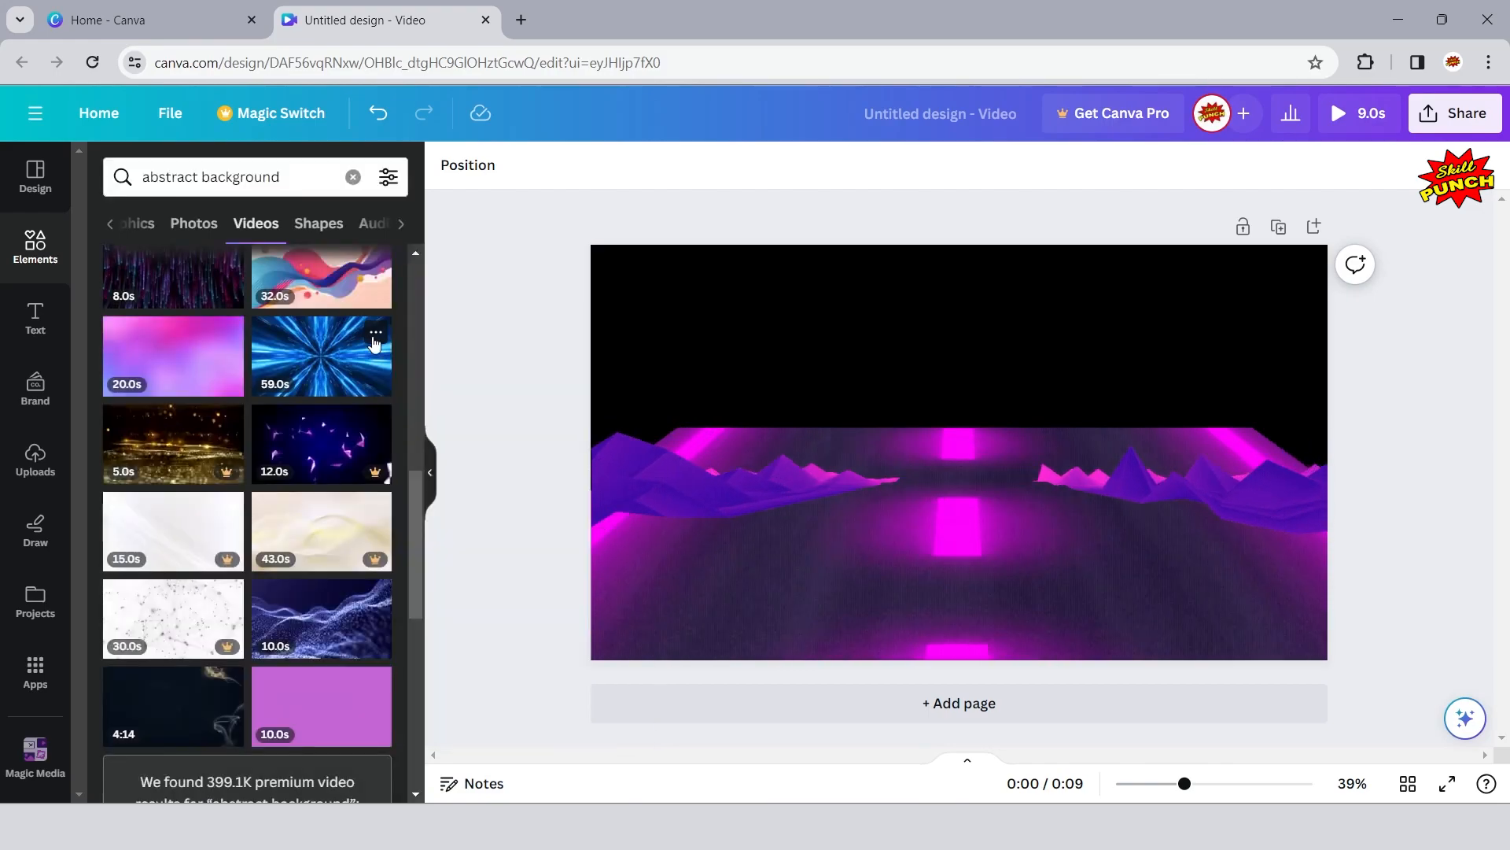
pyautogui.click(320, 362)
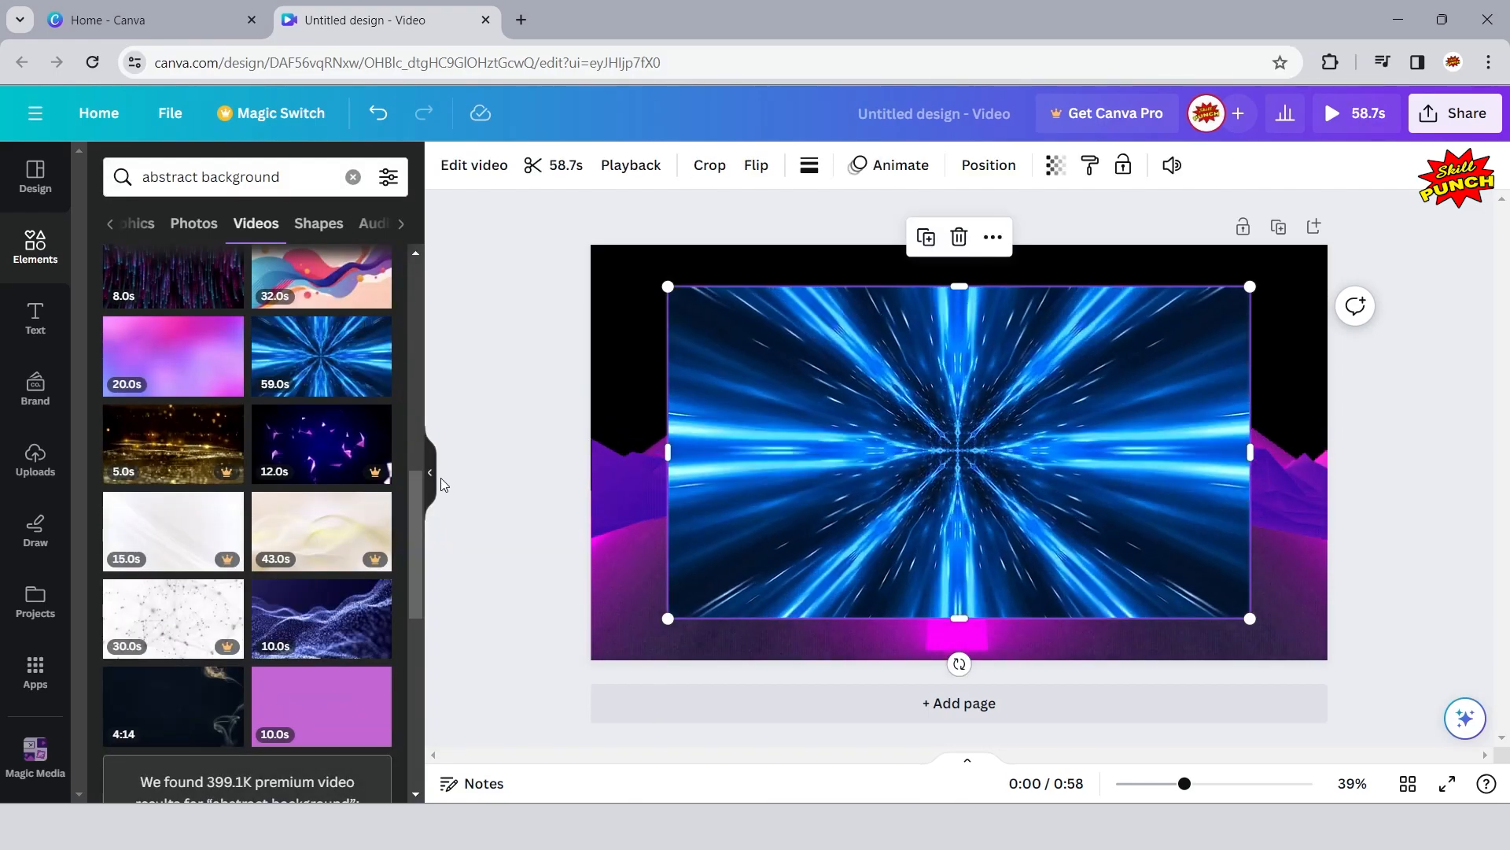
# - Align the blue abstract video with the page's upper-left corner and enlarge it to cover the whole page
pyautogui.click(432, 477)
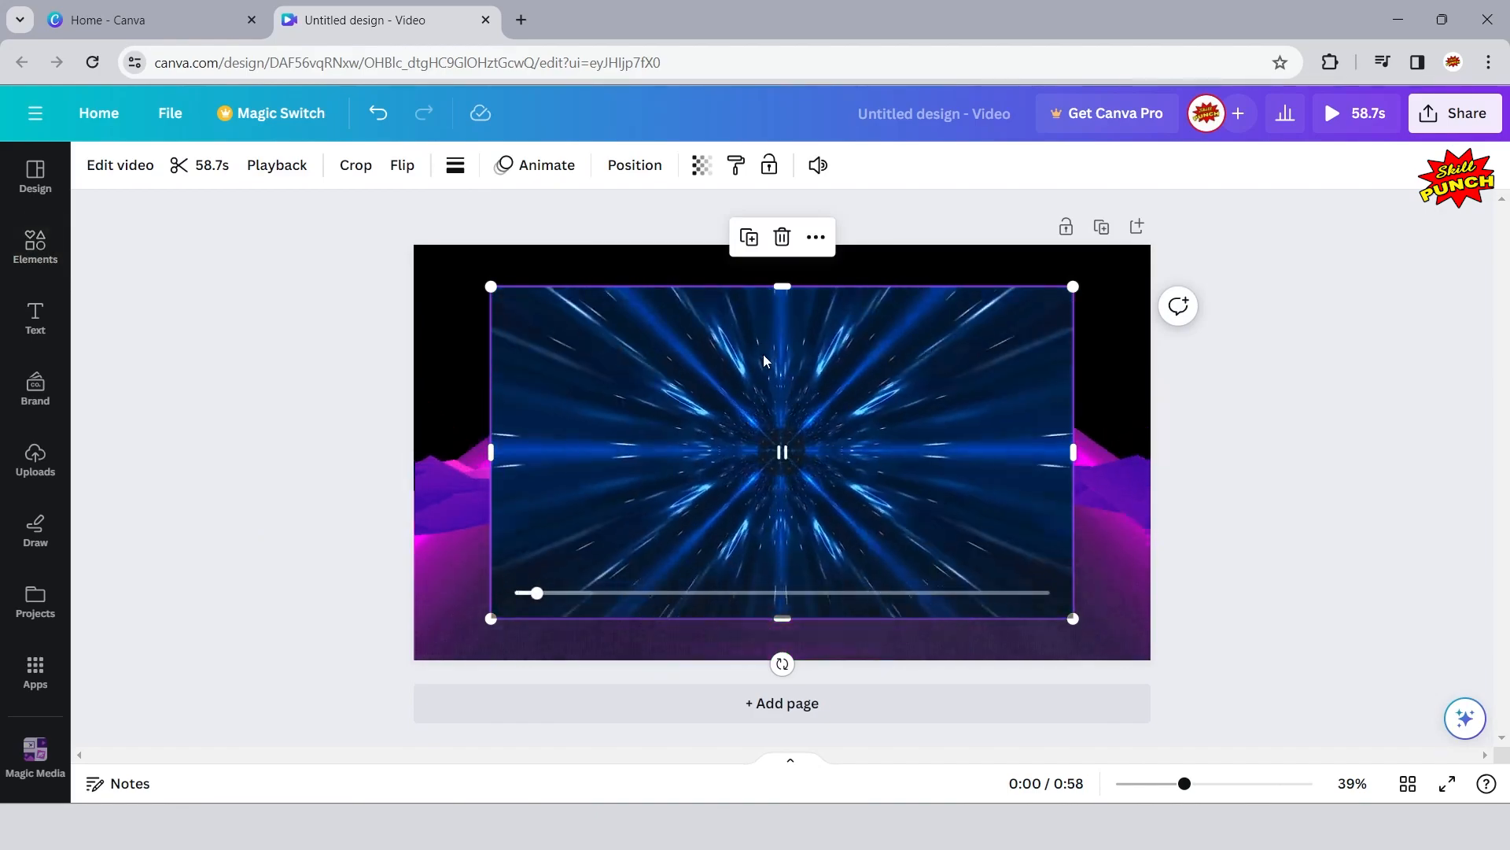
pyautogui.moveTo(749, 350); pyautogui.dragTo(707, 337)
pyautogui.moveTo(690, 324); pyautogui.dragTo(686, 314)
pyautogui.moveTo(995, 577); pyautogui.dragTo(1159, 658)
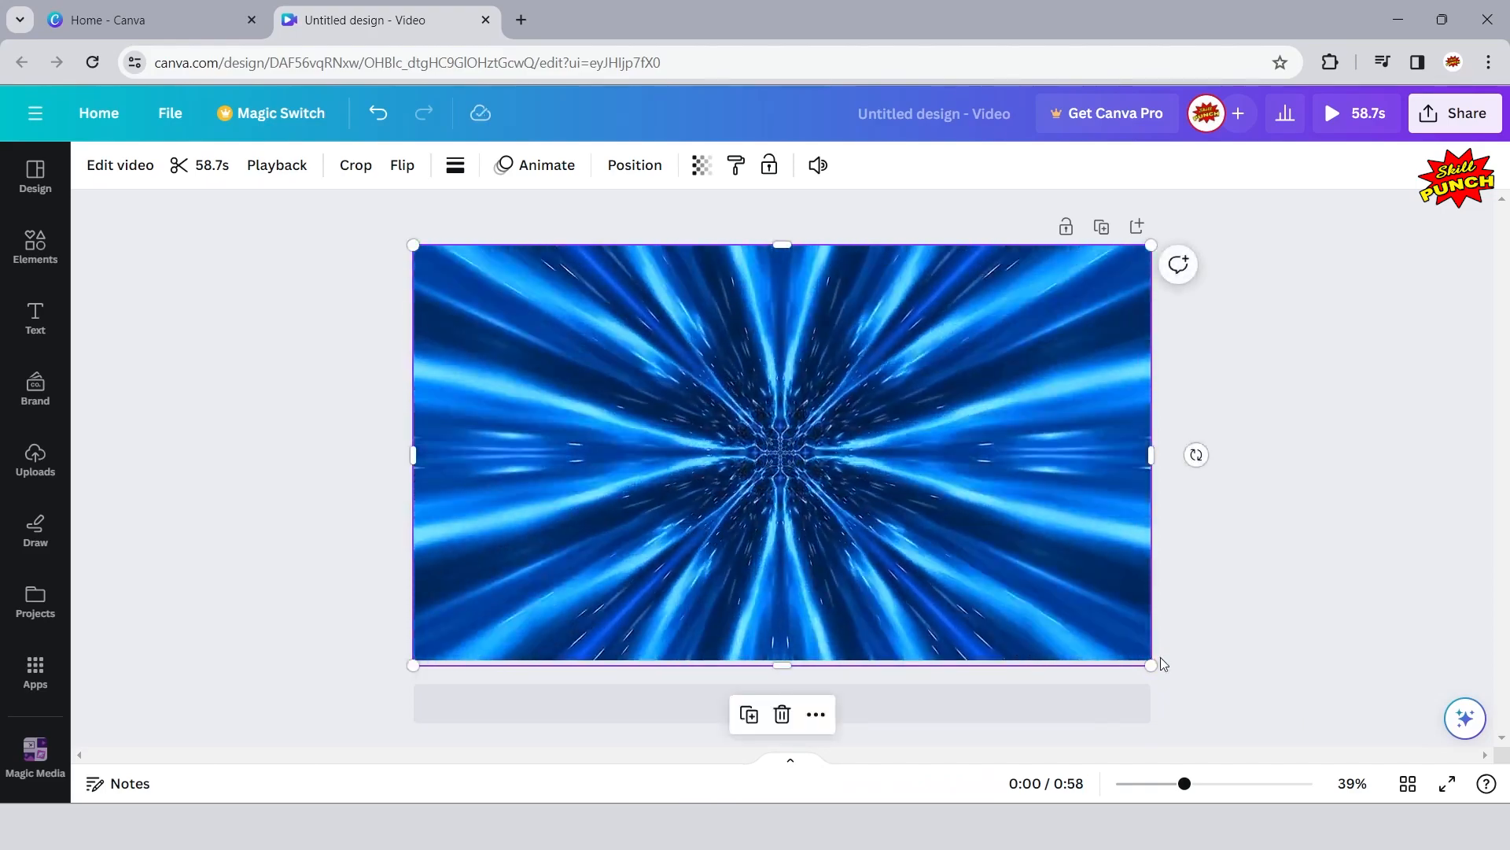
# - Send the blue abstract video to the back, behind the road and the valley landscape
pyautogui.click(634, 165)
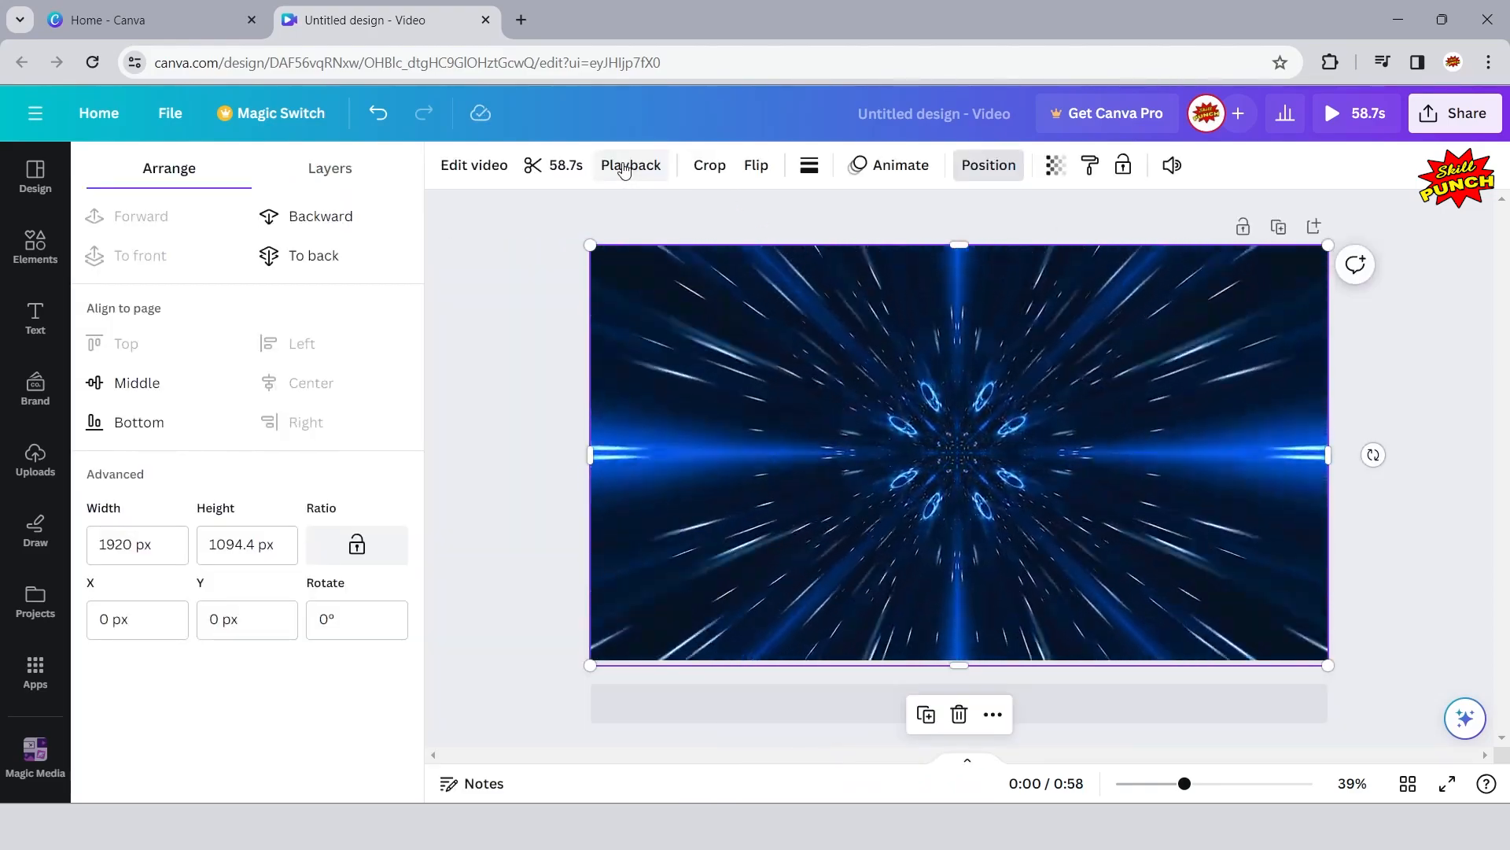
pyautogui.click(311, 260)
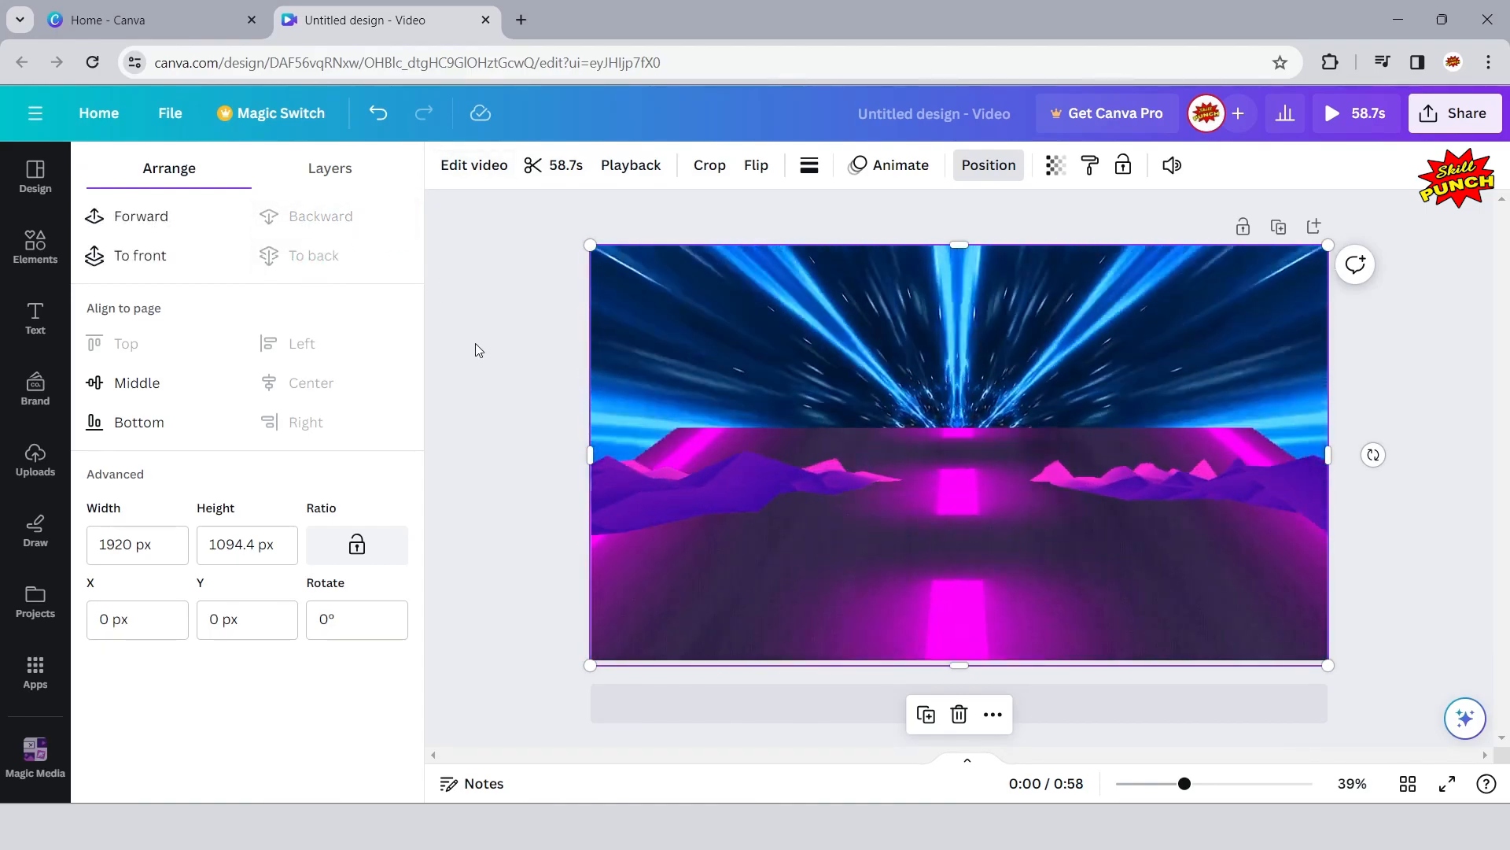
pyautogui.click(474, 344)
pyautogui.click(245, 328)
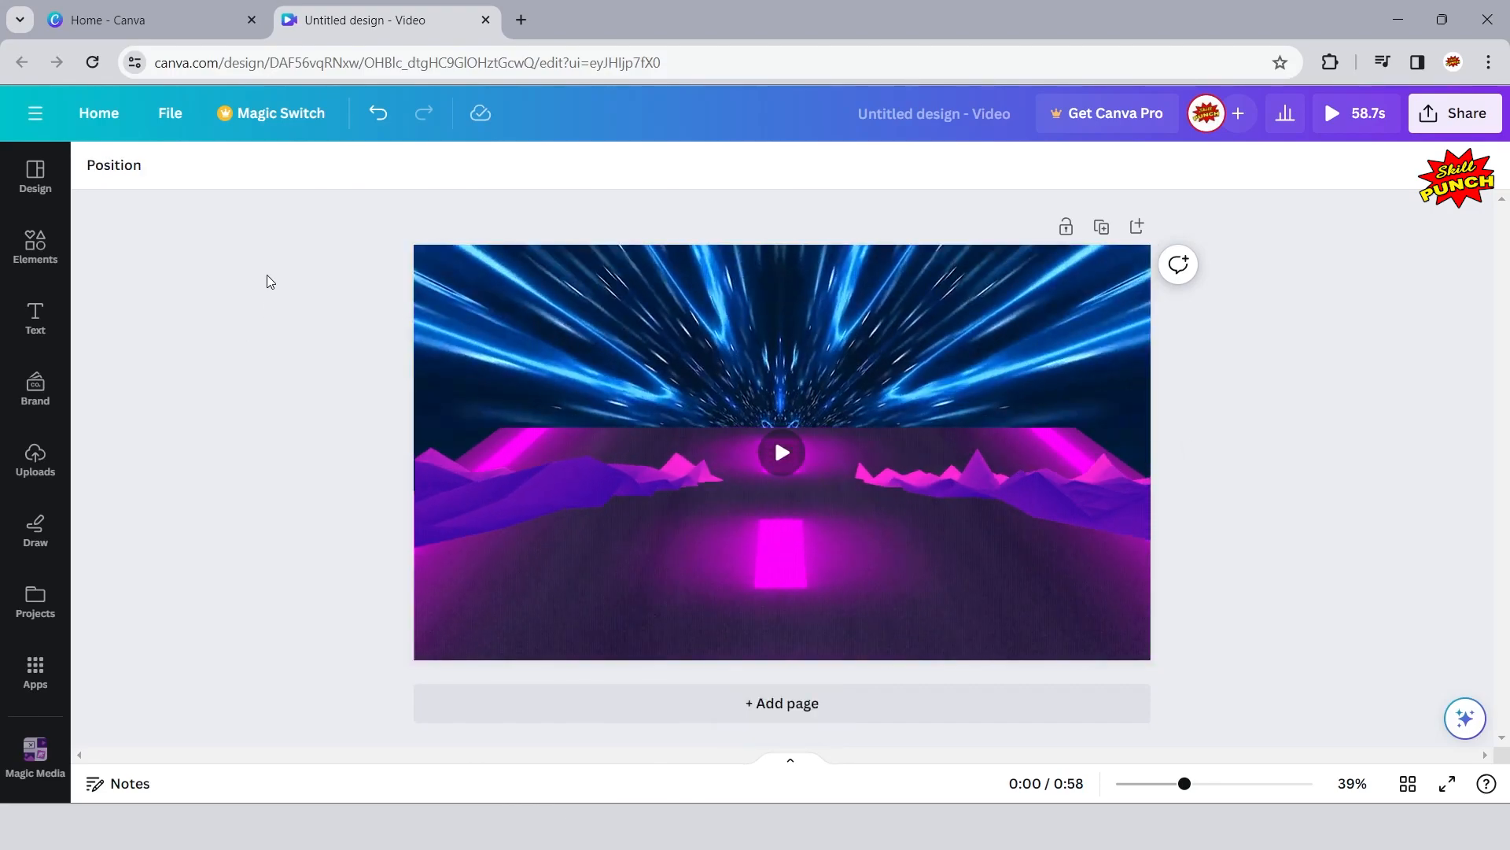
# - Lower the road graphic until its far end meets the base of the valley mountains
pyautogui.click(653, 594)
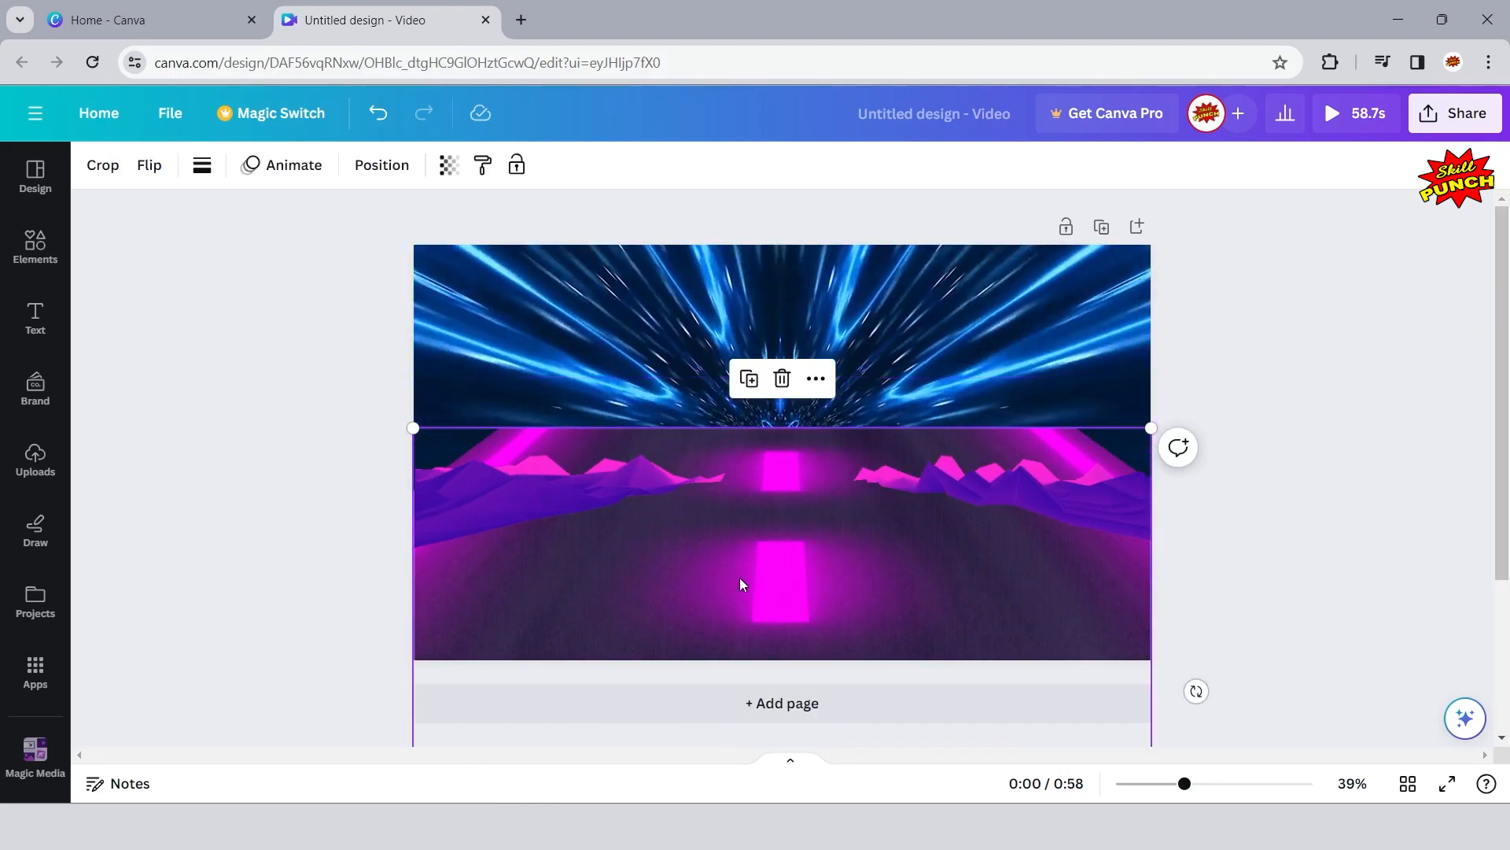
pyautogui.moveTo(739, 577); pyautogui.dragTo(737, 628)
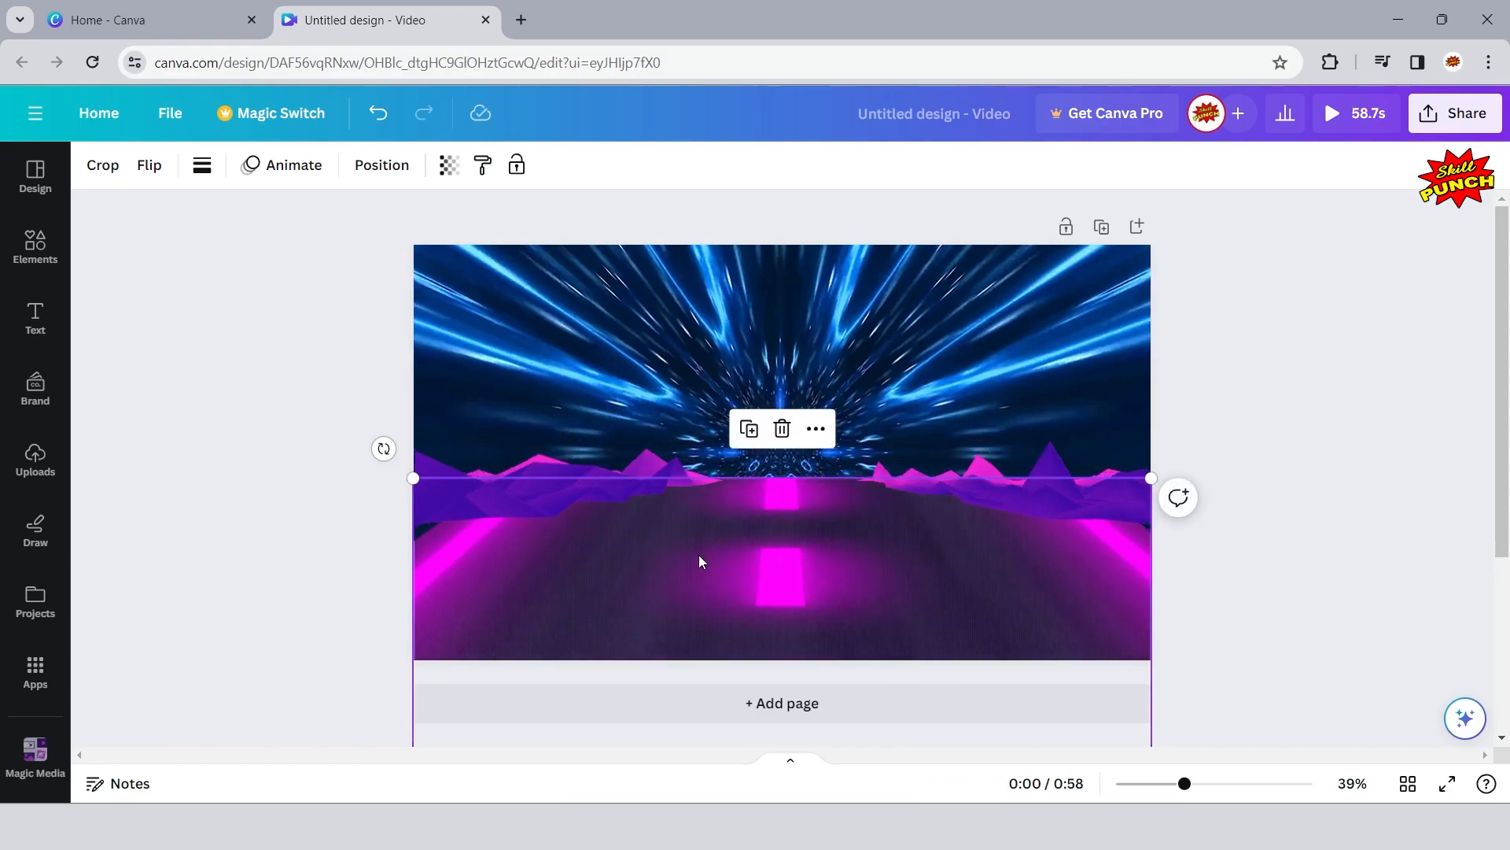
pyautogui.click(1371, 410)
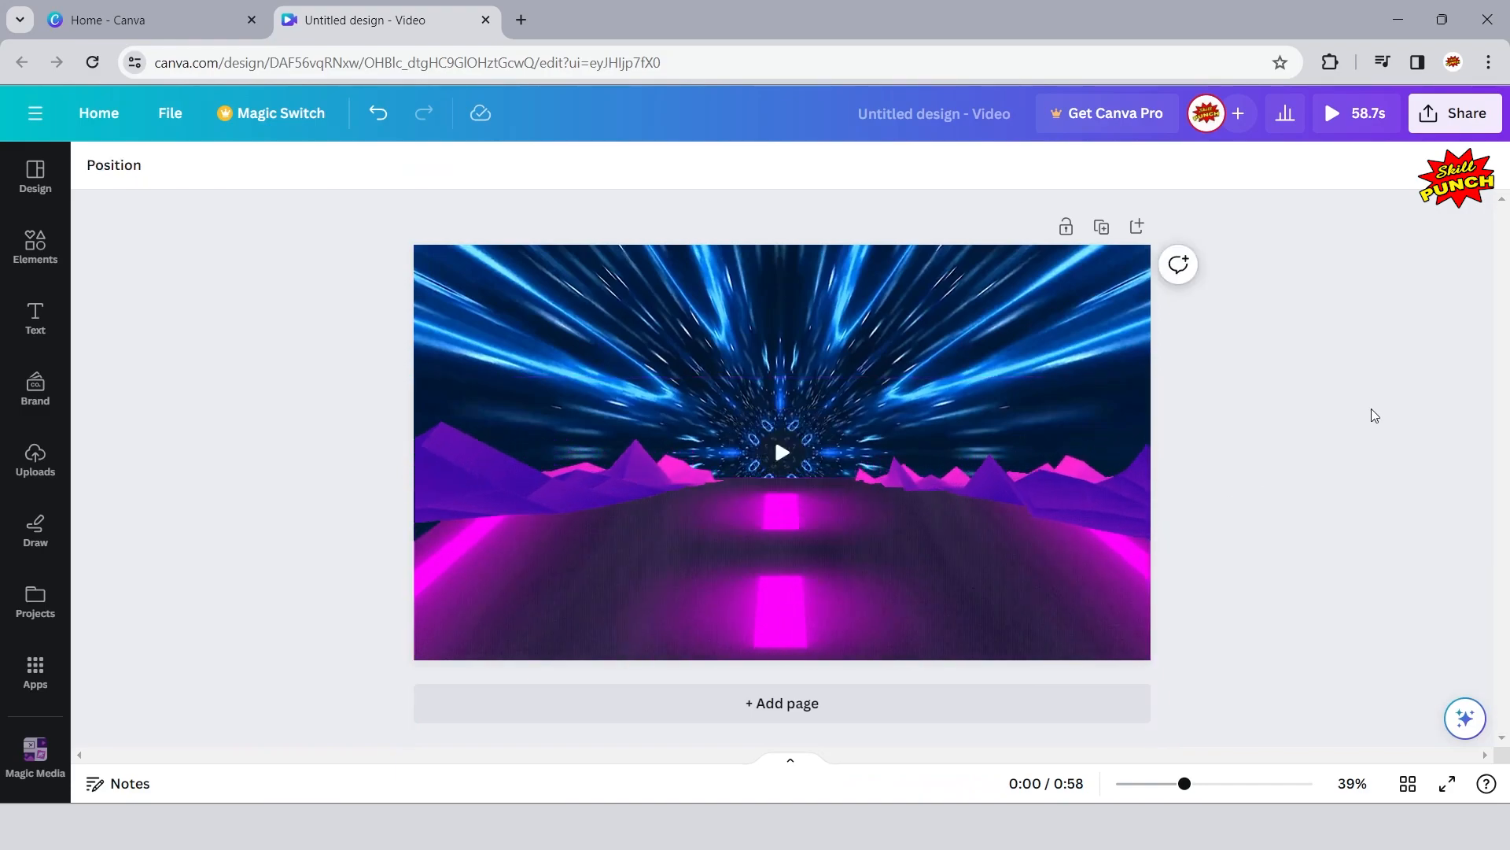
# - Move the valley landscape down to the page's bottom edge
pyautogui.click(1062, 494)
pyautogui.moveTo(1059, 491); pyautogui.dragTo(1056, 607)
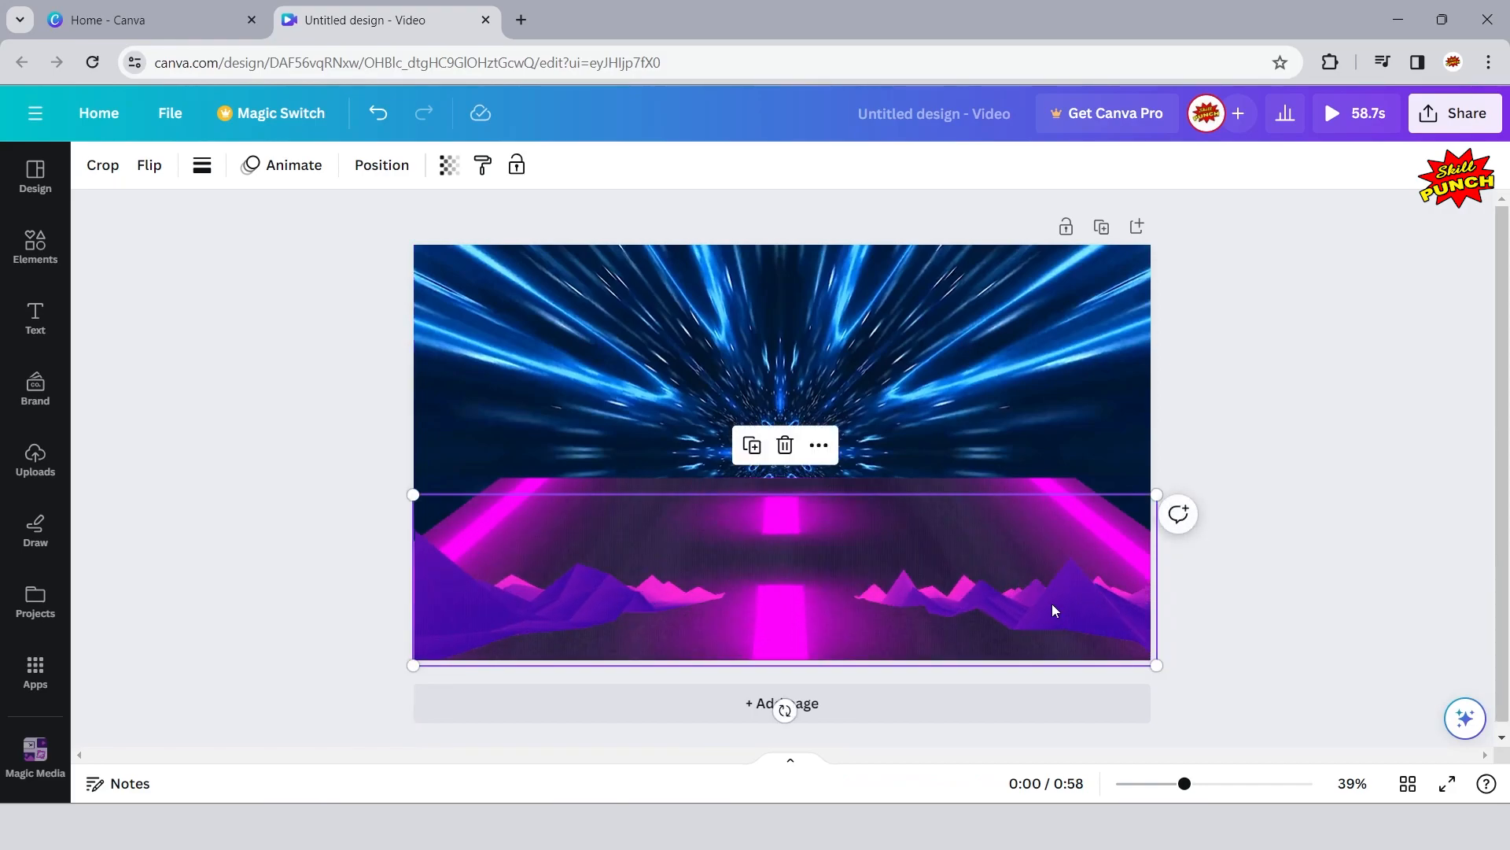
pyautogui.click(305, 405)
# - Lower the road graphic to the height of the valley mountains and enlarge it slightly from its upper-left corner past the page's left edge
pyautogui.click(648, 490)
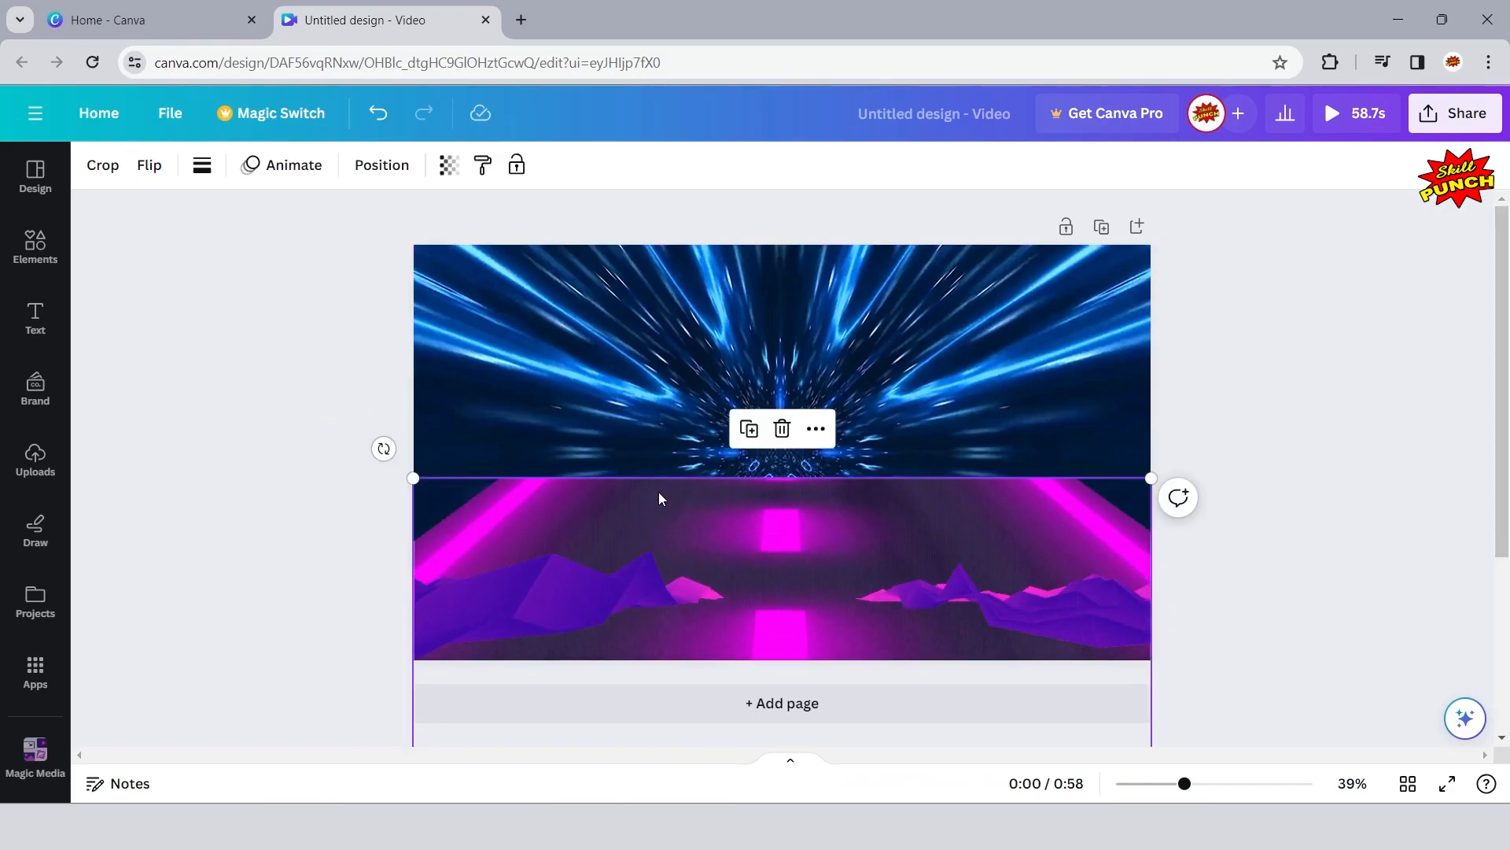
pyautogui.moveTo(816, 491); pyautogui.dragTo(810, 592)
pyautogui.moveTo(1148, 582); pyautogui.dragTo(1151, 575)
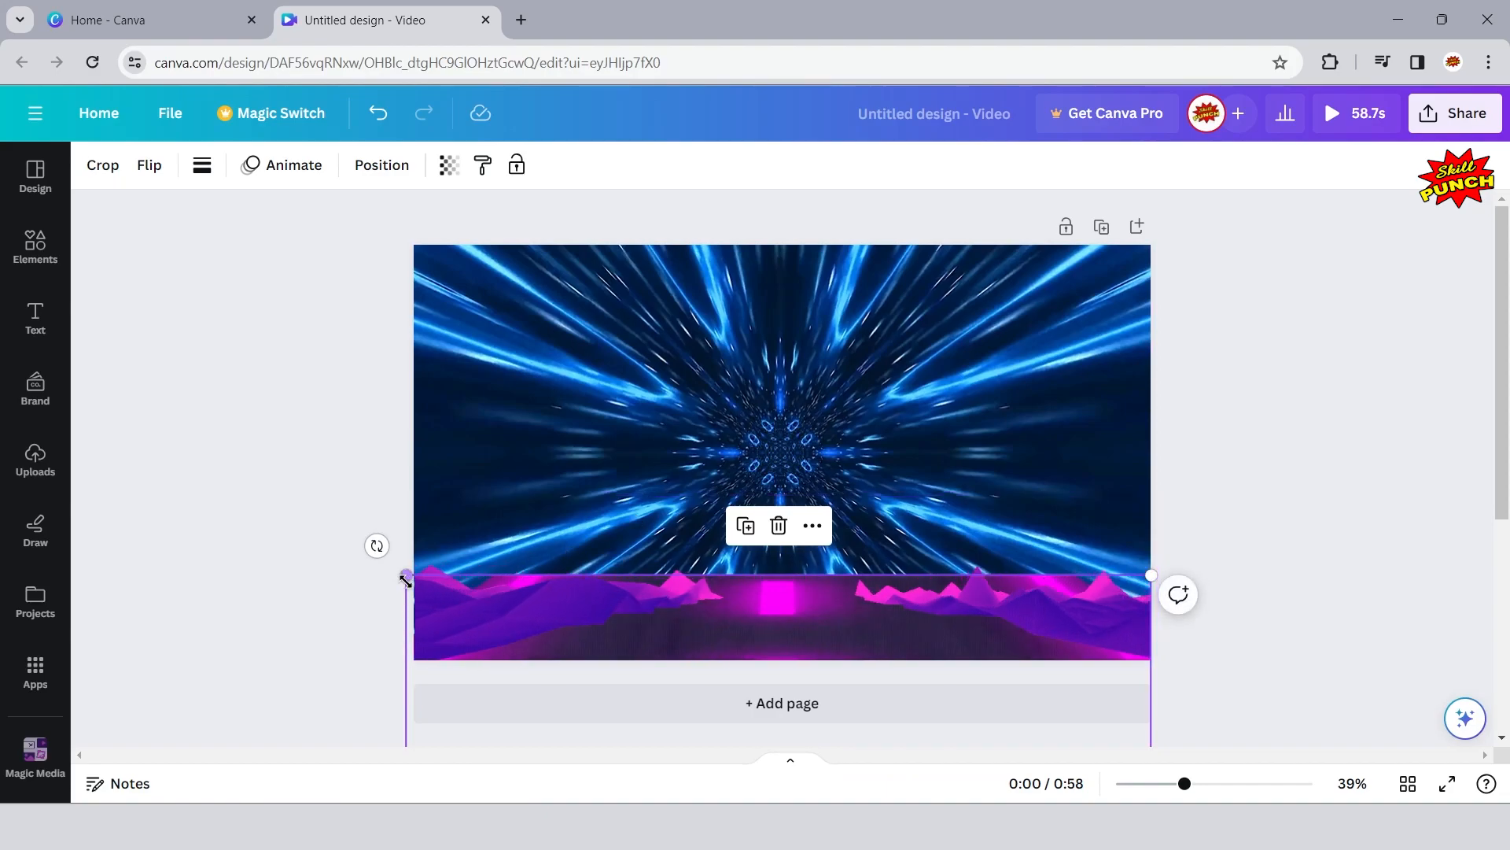
pyautogui.moveTo(406, 575); pyautogui.dragTo(403, 571)
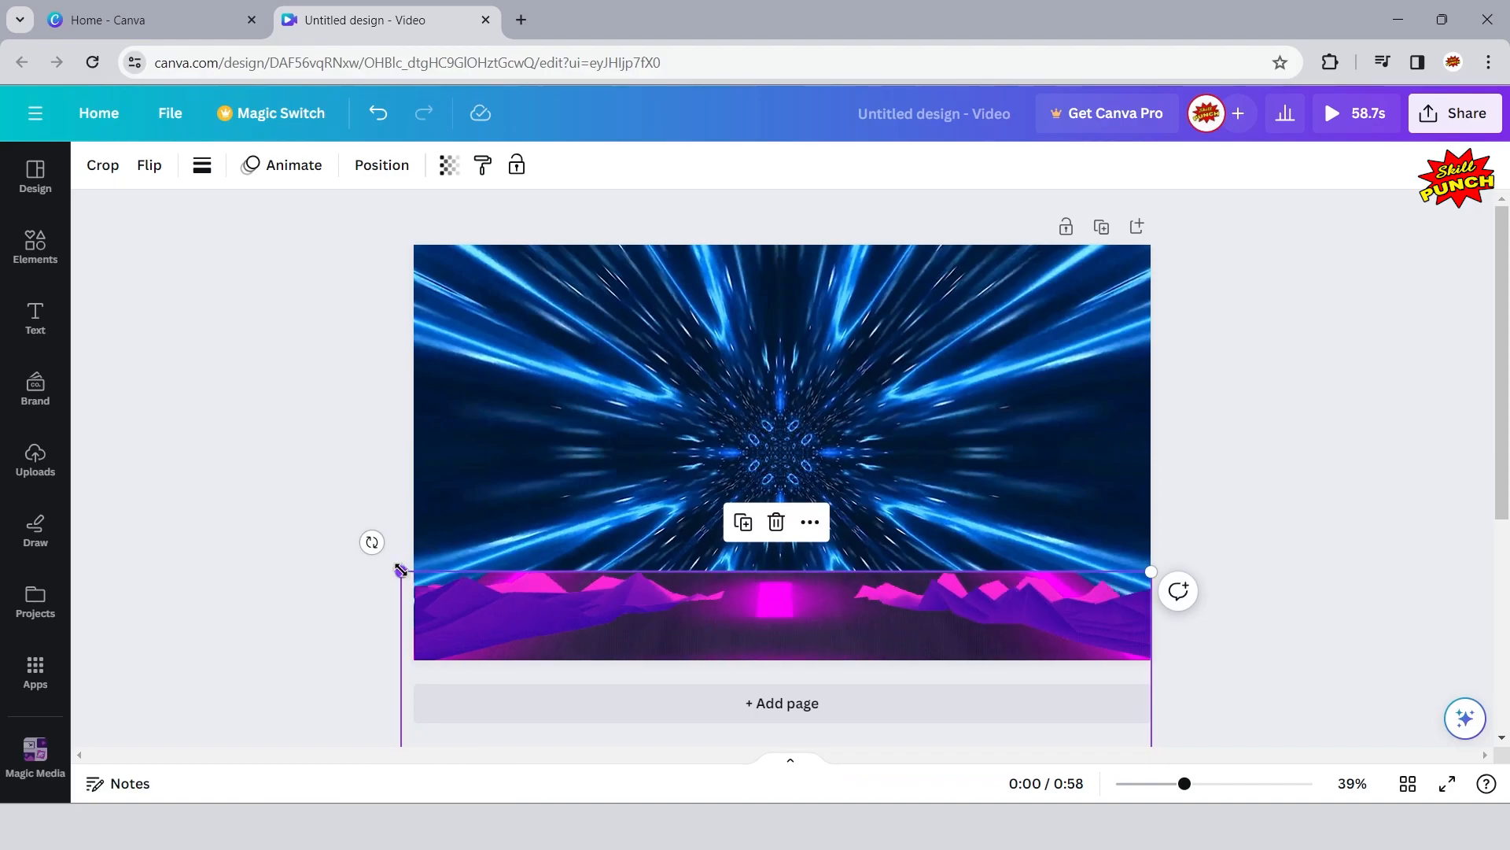
pyautogui.click(228, 437)
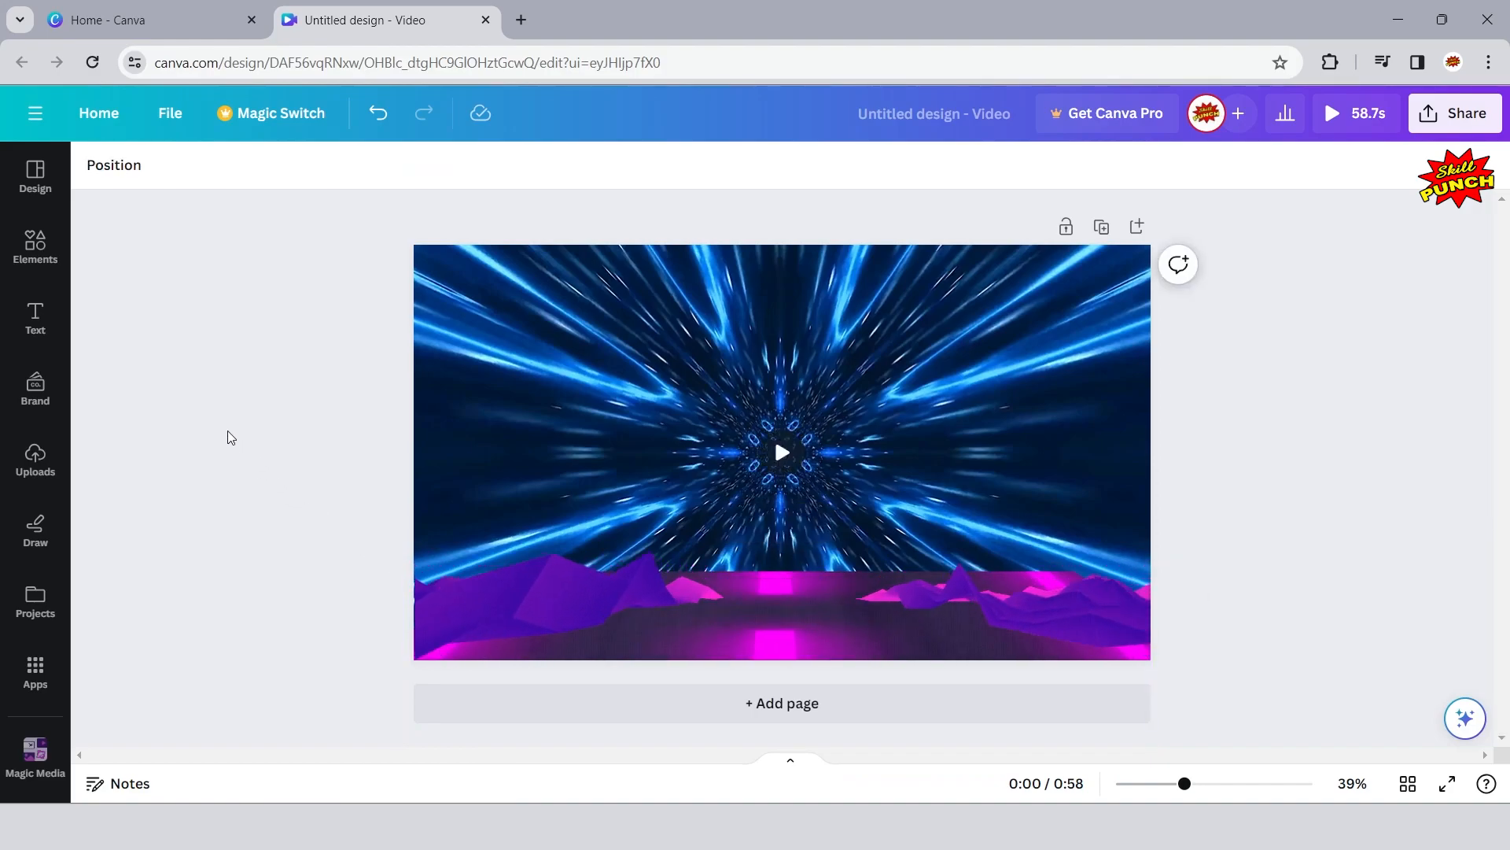
# - Raise the valley landscape slightly to line up with the road's far end and play a preview of the video
pyautogui.moveTo(775, 582)
pyautogui.mouseDown()
pyautogui.moveTo(778, 541)
pyautogui.moveTo(781, 561)
pyautogui.mouseUp()
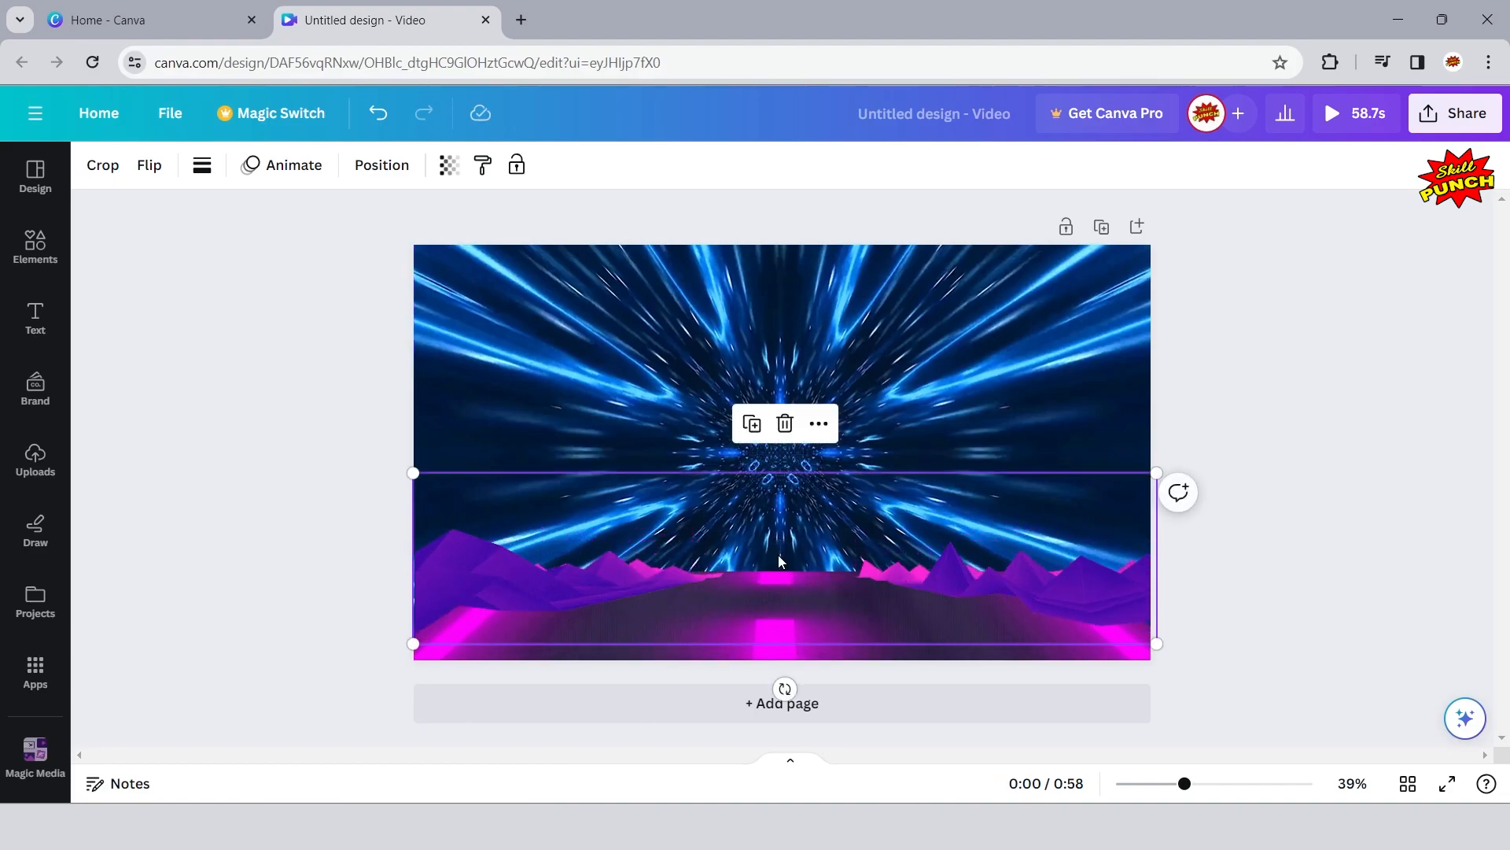
pyautogui.click(1318, 359)
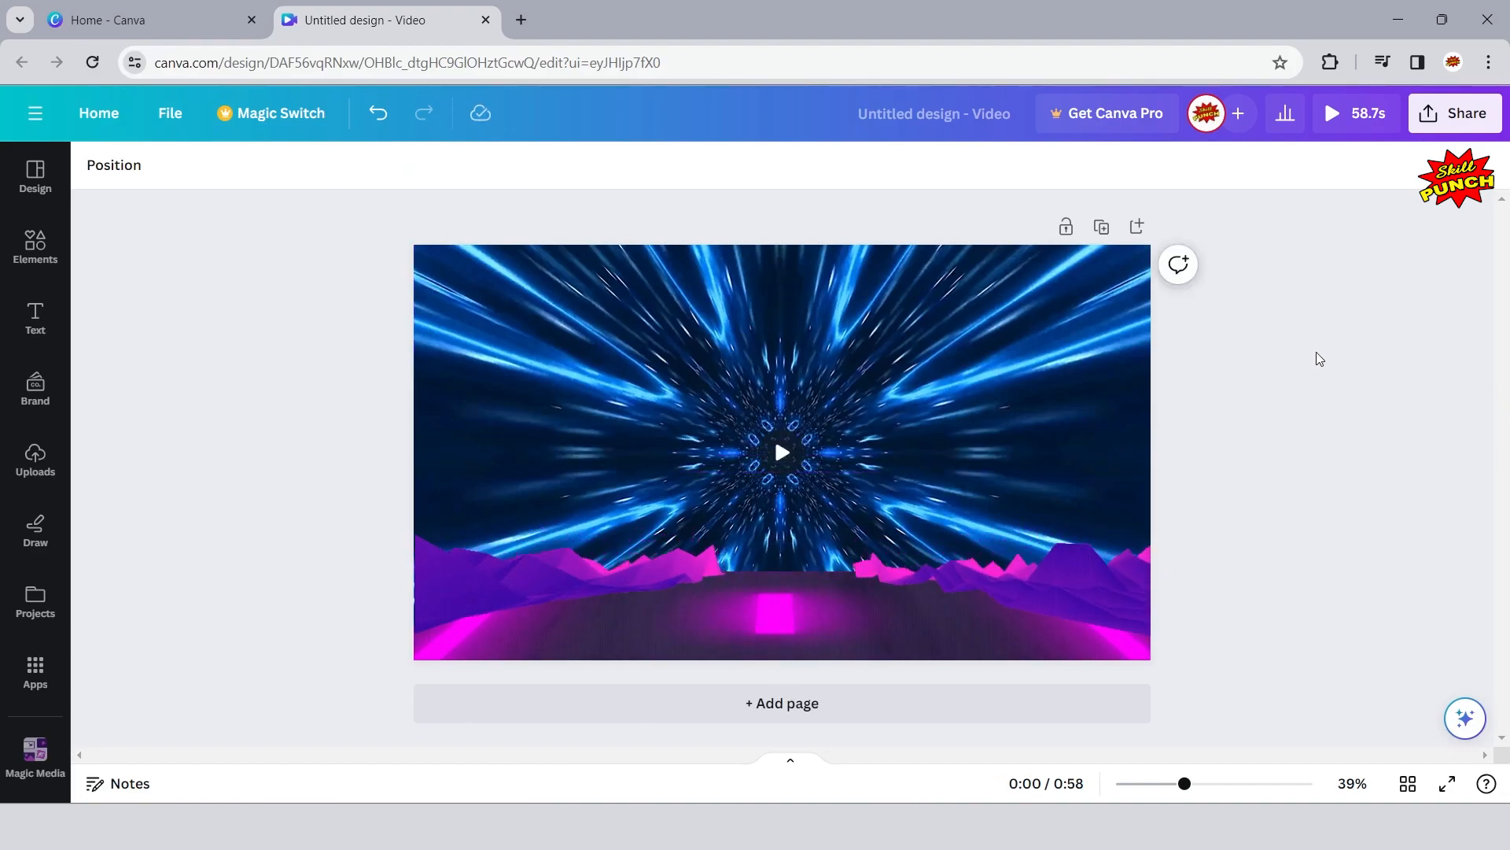
pyautogui.click(1330, 117)
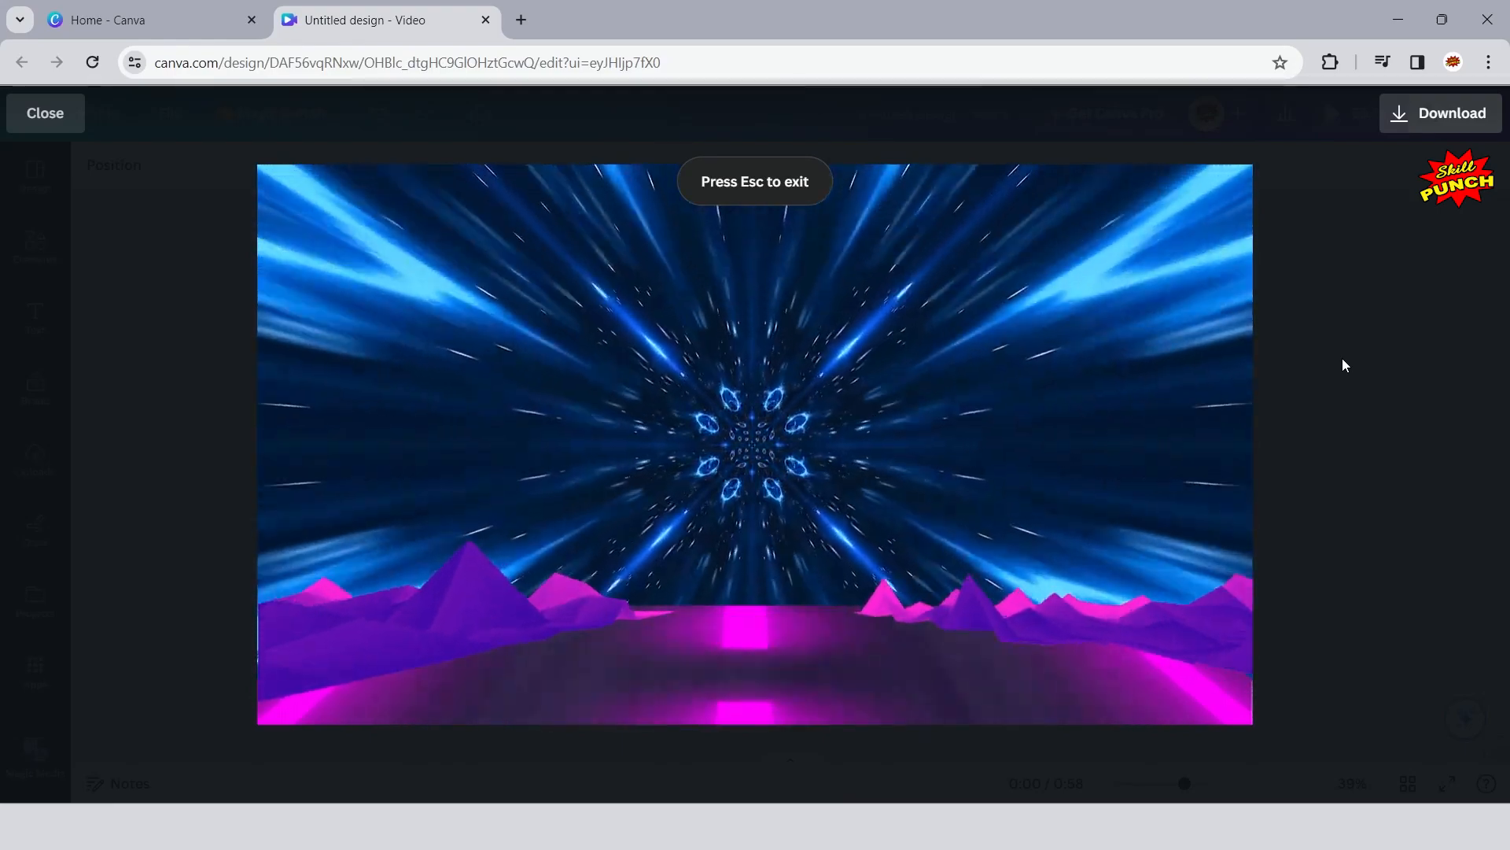
# - Close the preview and search the graphic elements for "futuristic car back"
pyautogui.click(17, 115)
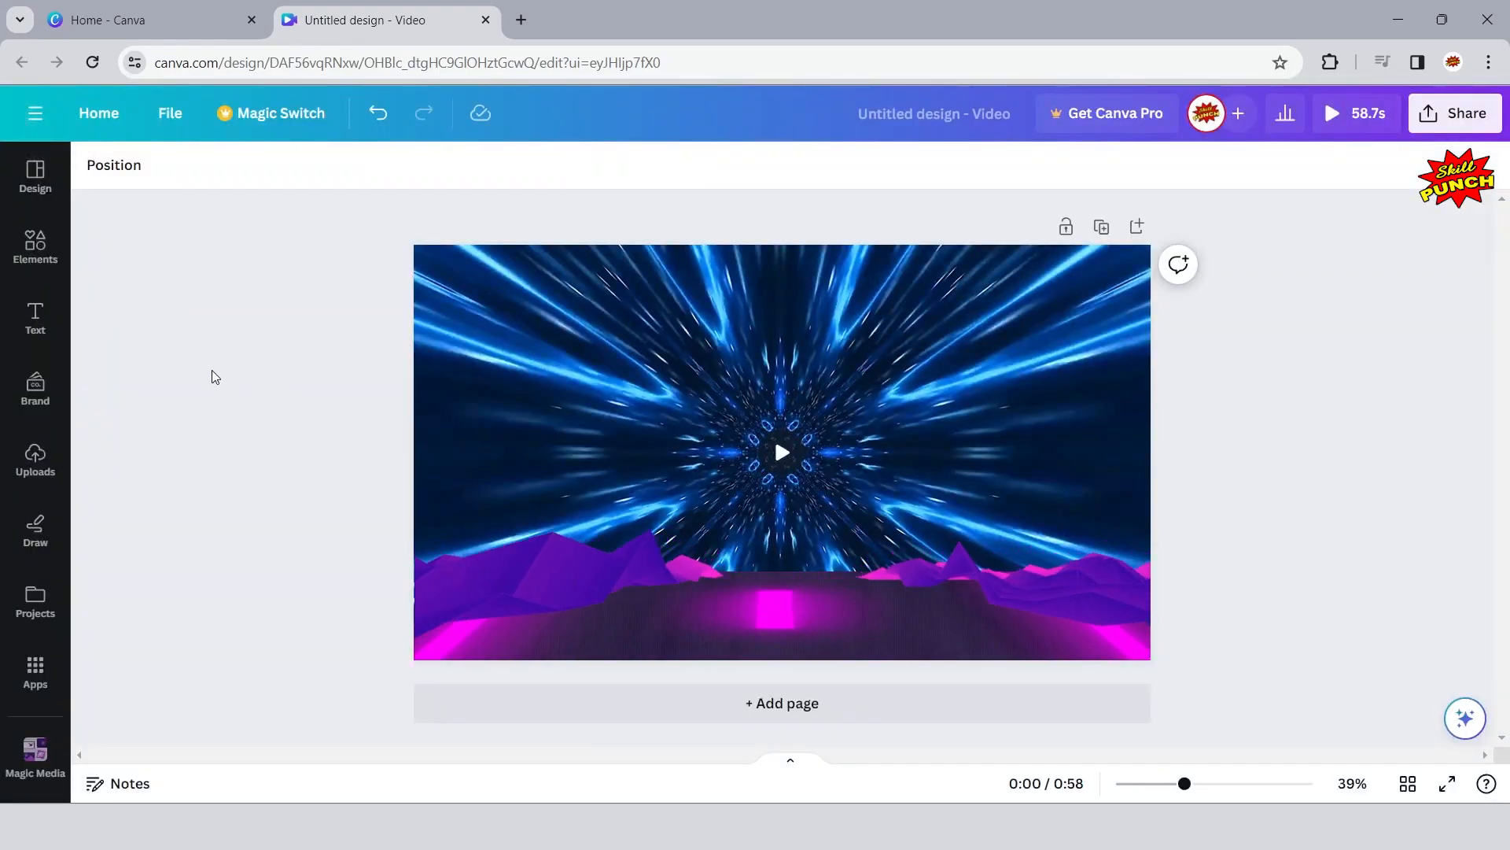
pyautogui.click(9, 238)
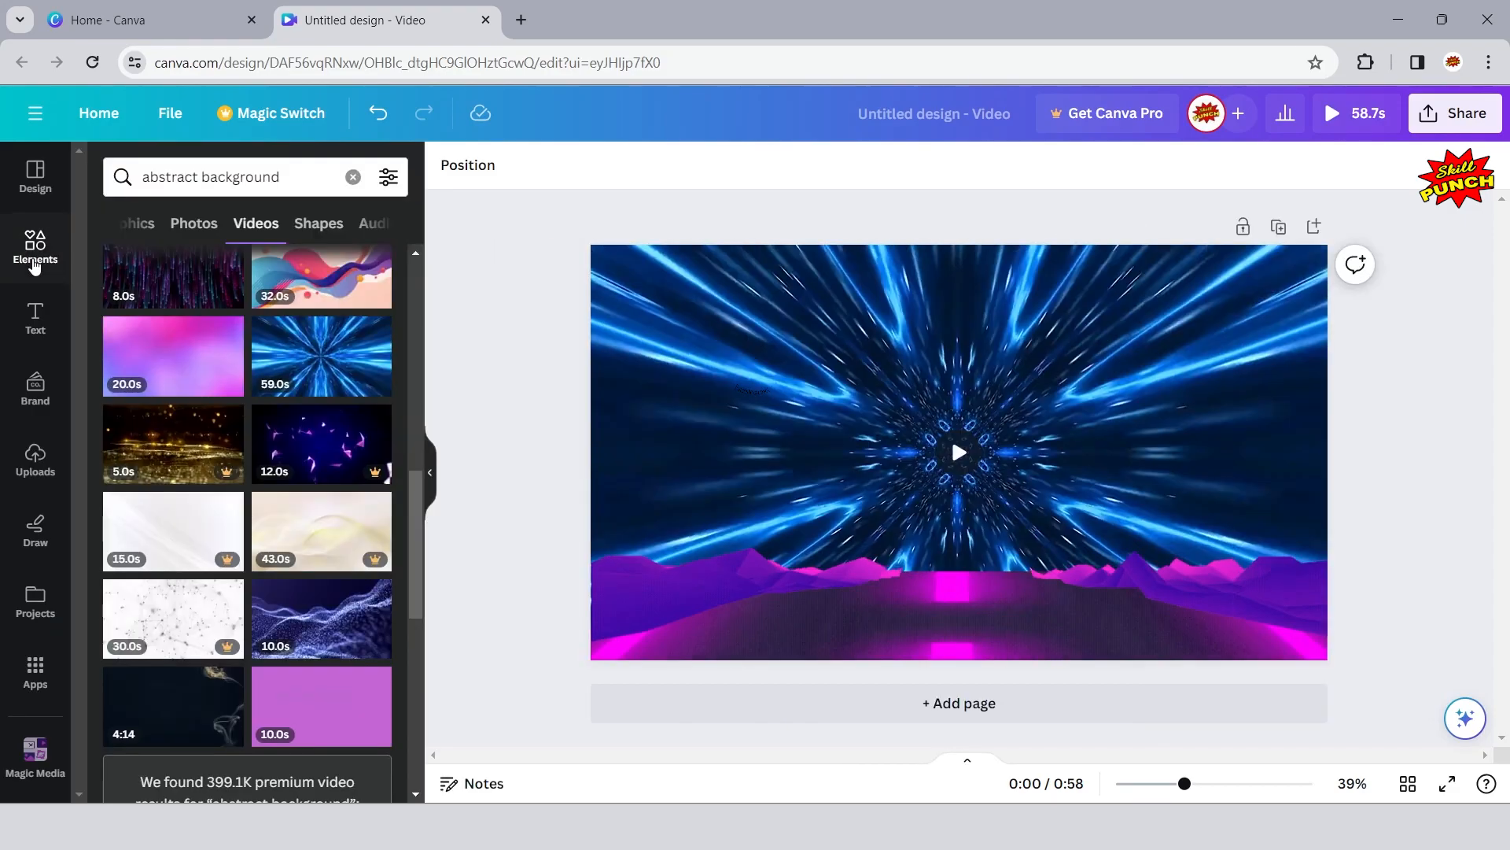
pyautogui.click(353, 178)
pyautogui.write('futuristi')
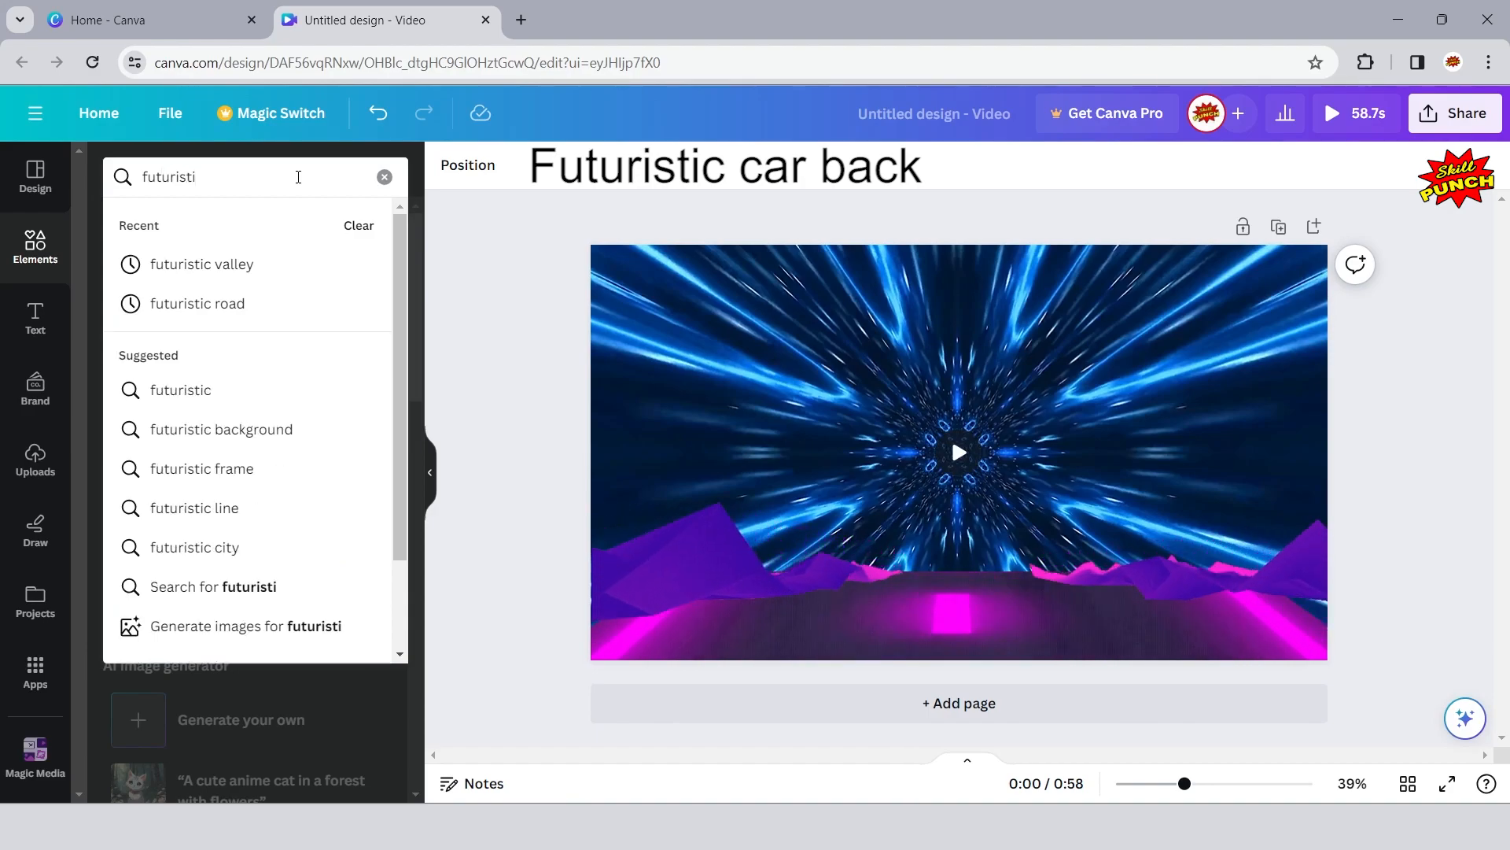
pyautogui.write('c c')
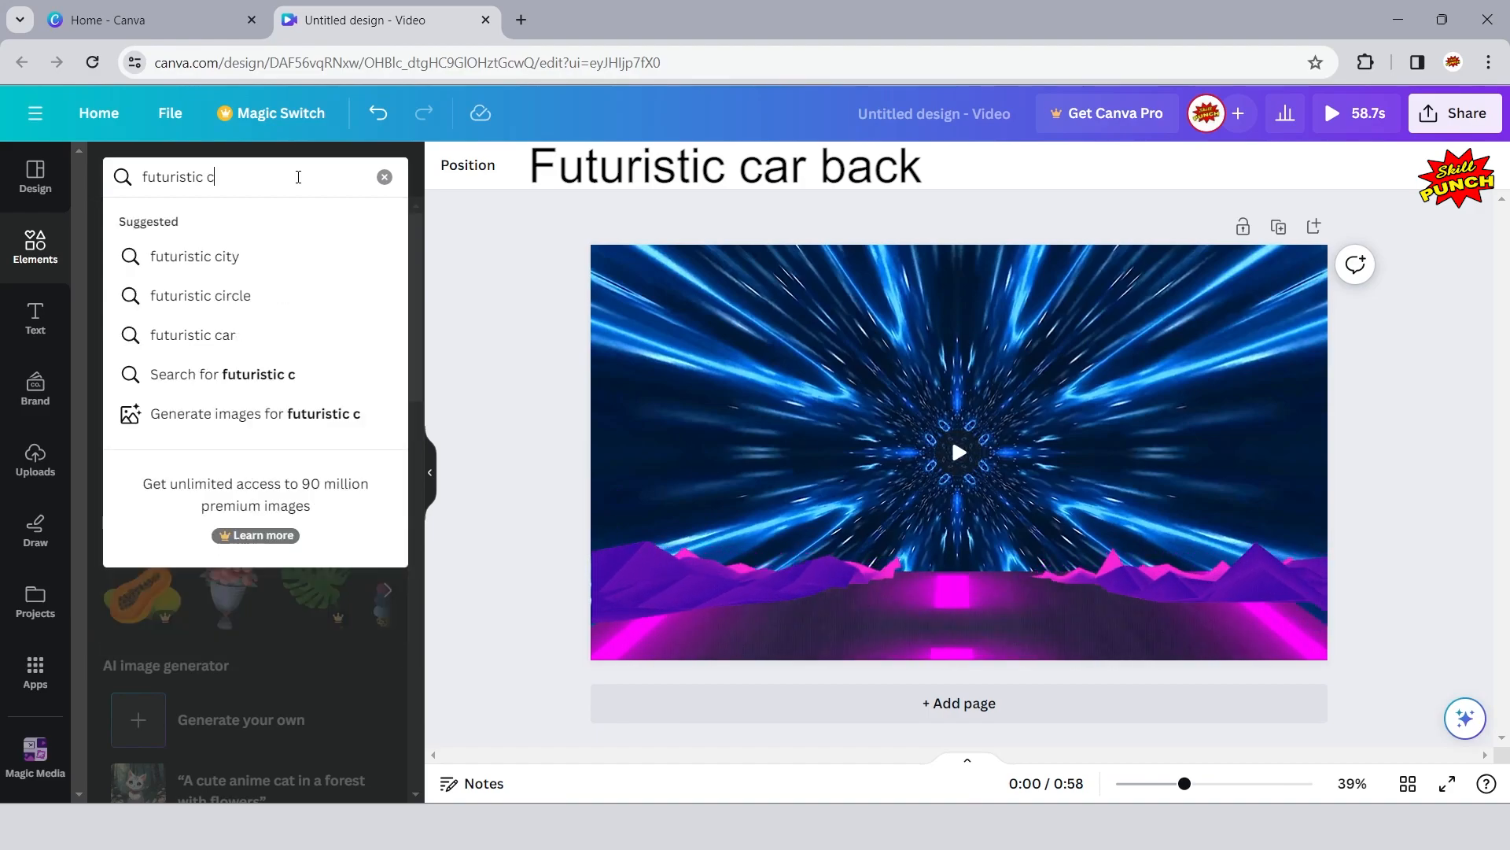
pyautogui.write('ar back')
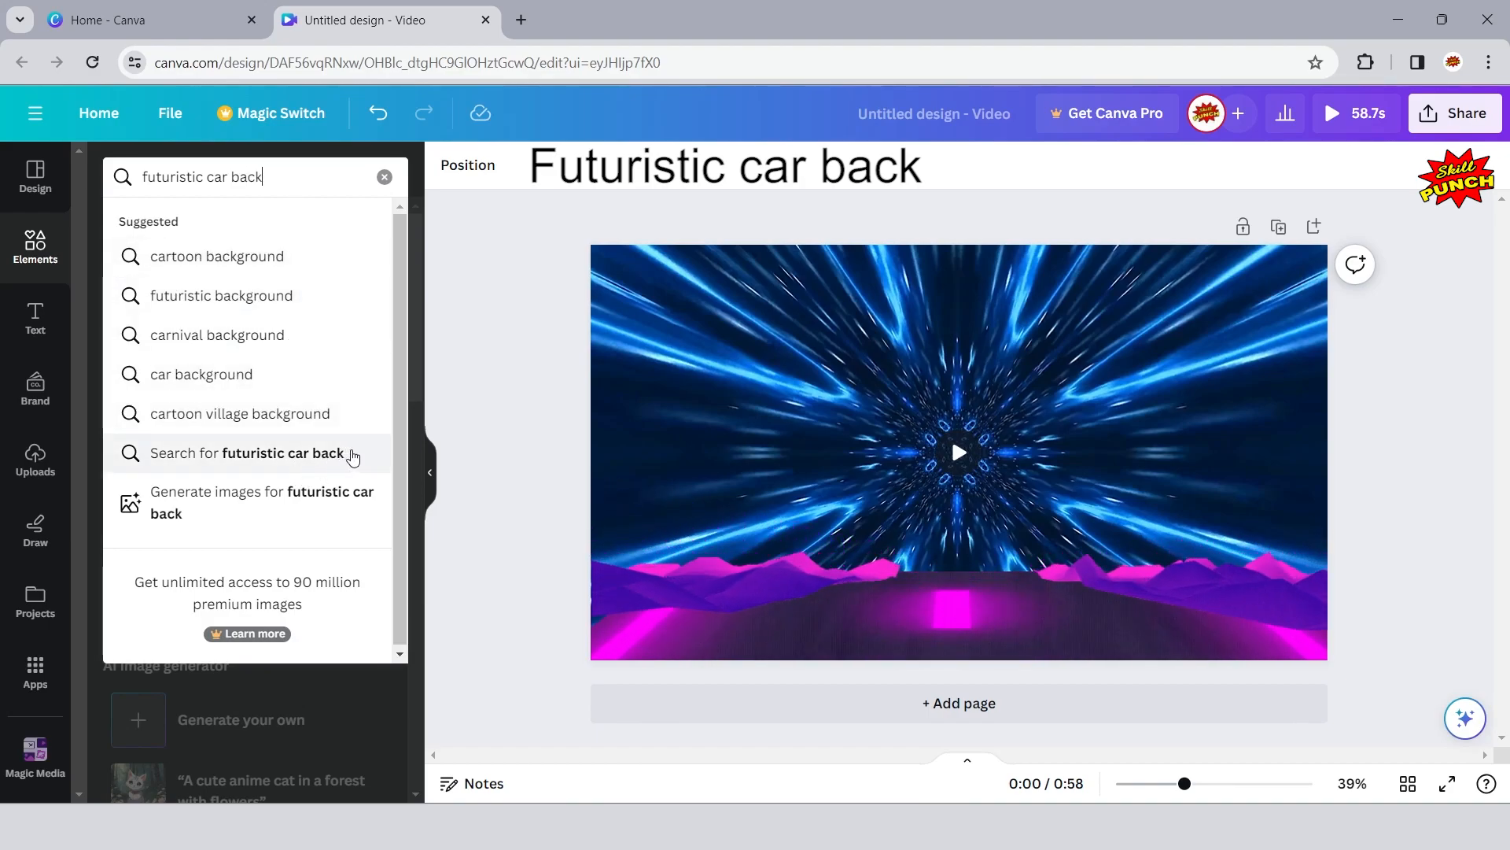
pyautogui.click(352, 455)
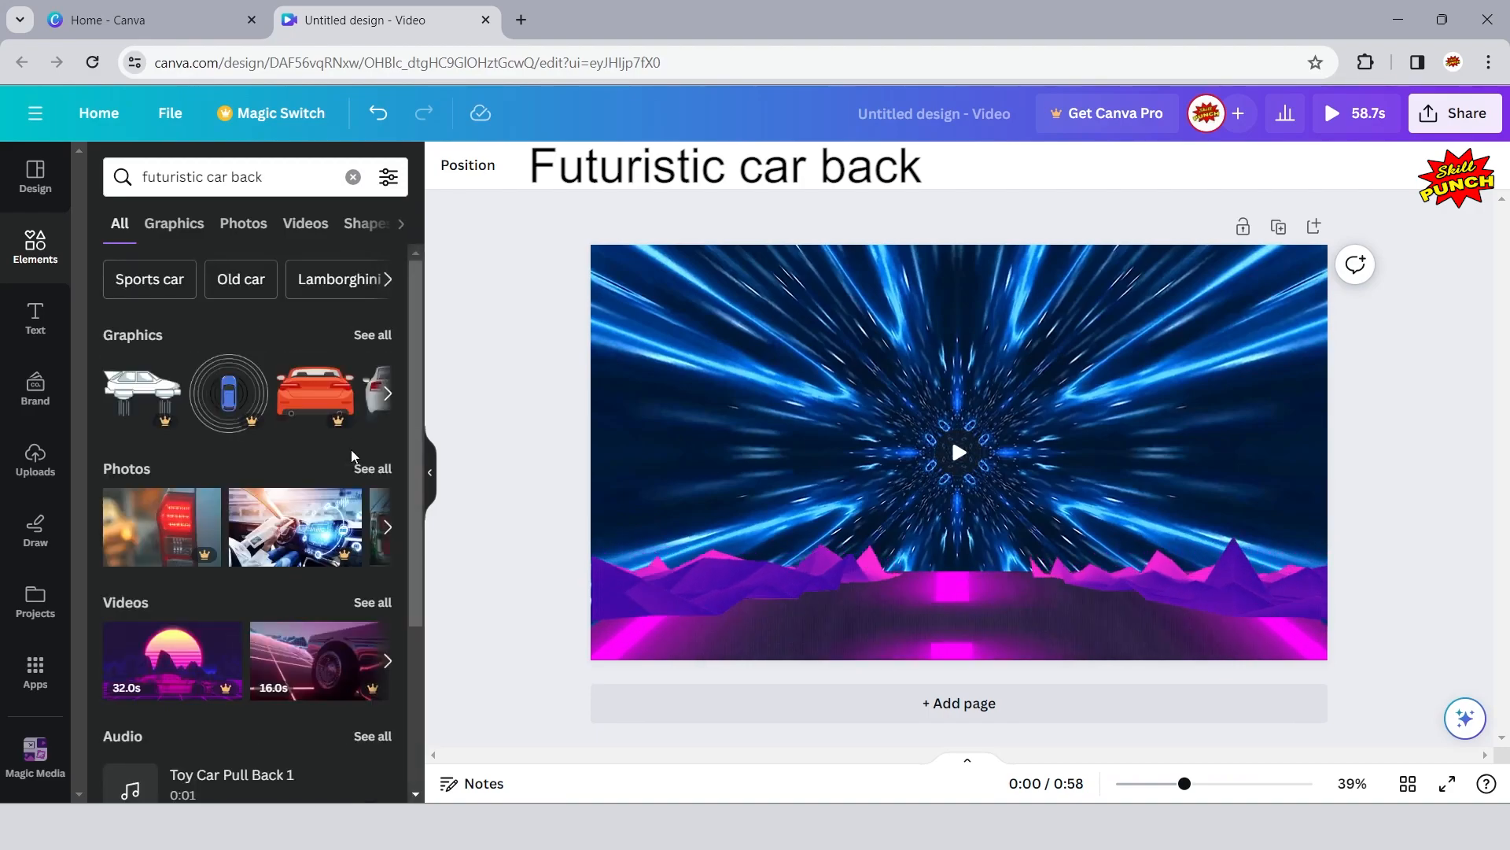
pyautogui.click(174, 224)
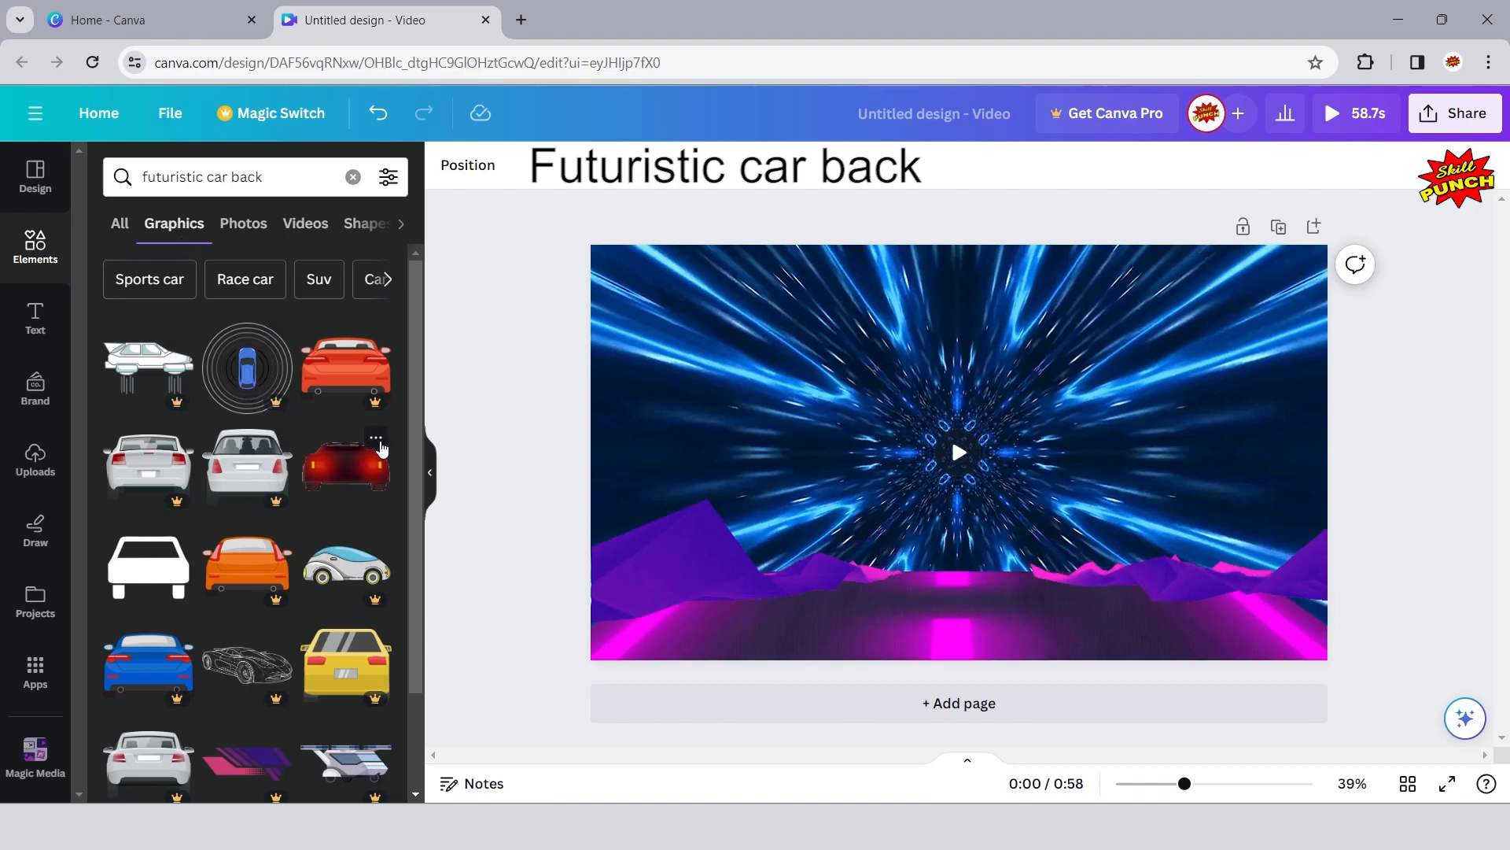
# - Check the details of the red Futuristic Moving Car graphic and add it to the page
pyautogui.click(376, 438)
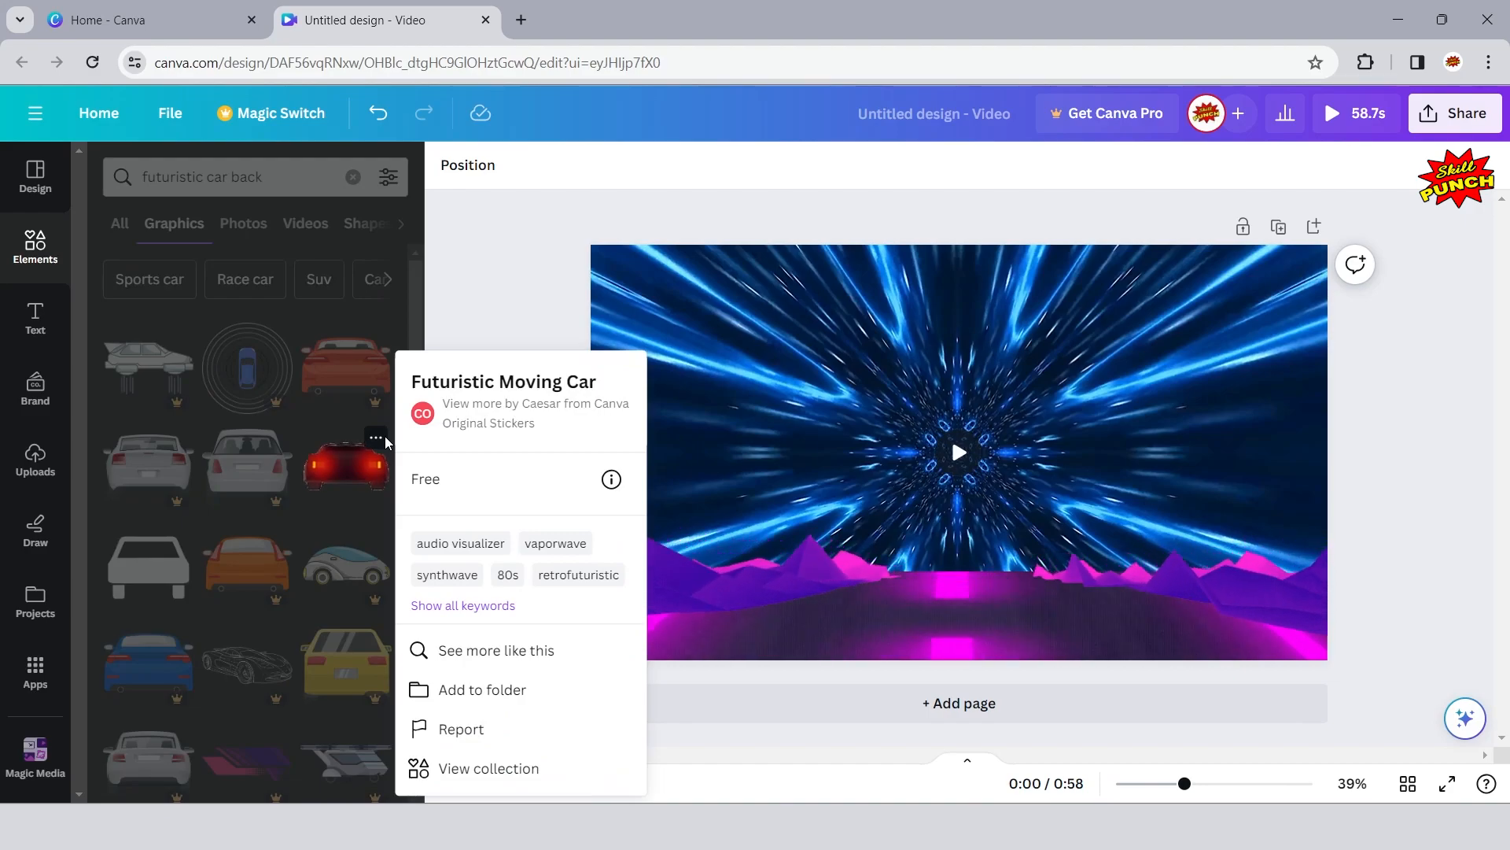
pyautogui.click(385, 440)
pyautogui.click(324, 467)
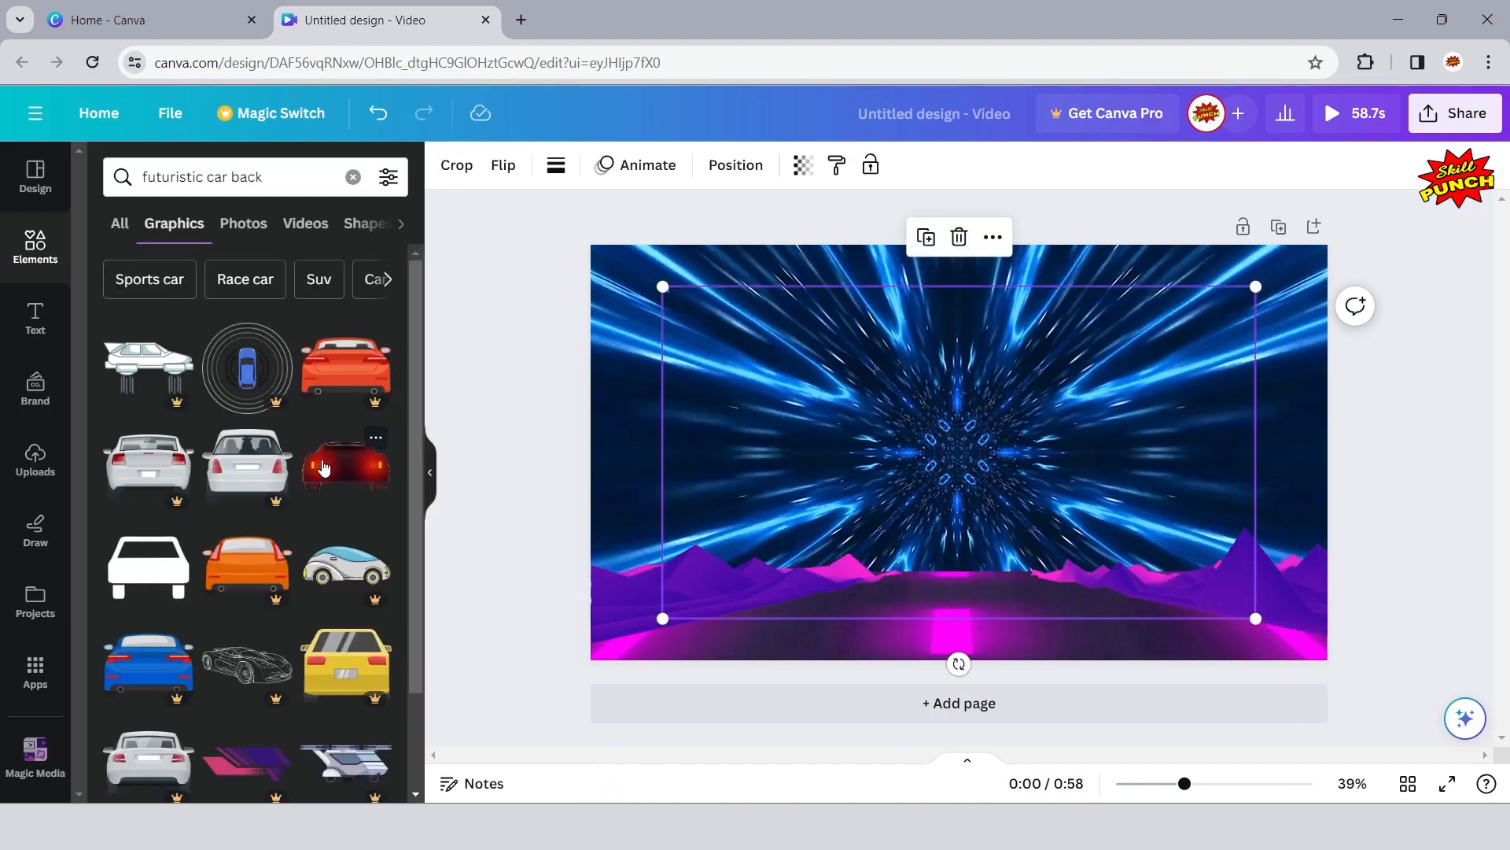
pyautogui.click(429, 478)
# - Shrink the red car graphic from its upper-left corner and center it horizontally over the road
pyautogui.moveTo(480, 287); pyautogui.dragTo(667, 469)
pyautogui.moveTo(903, 515); pyautogui.dragTo(872, 523)
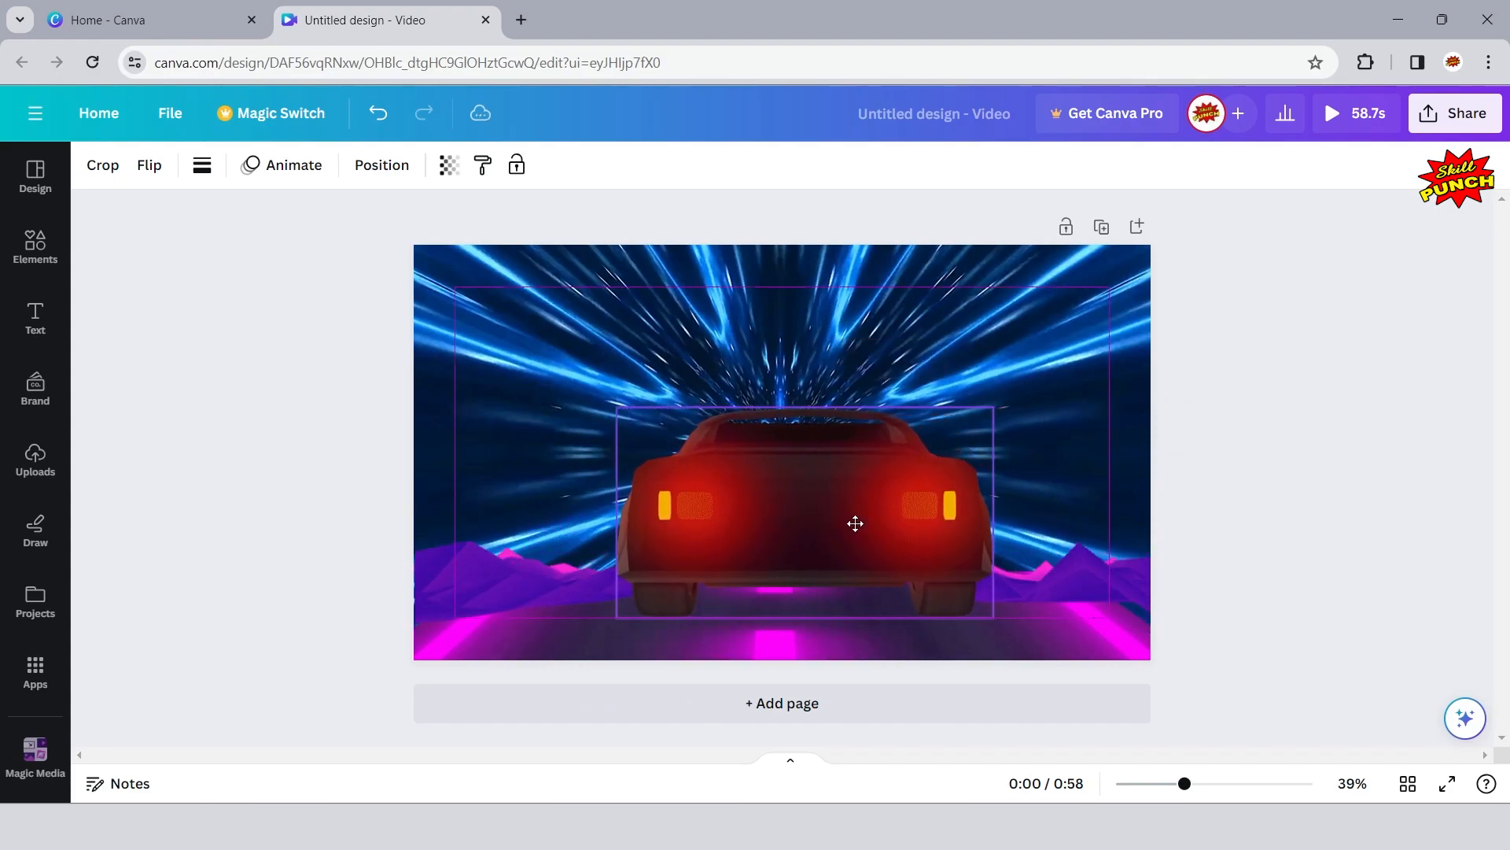
pyautogui.moveTo(844, 525); pyautogui.dragTo(845, 525)
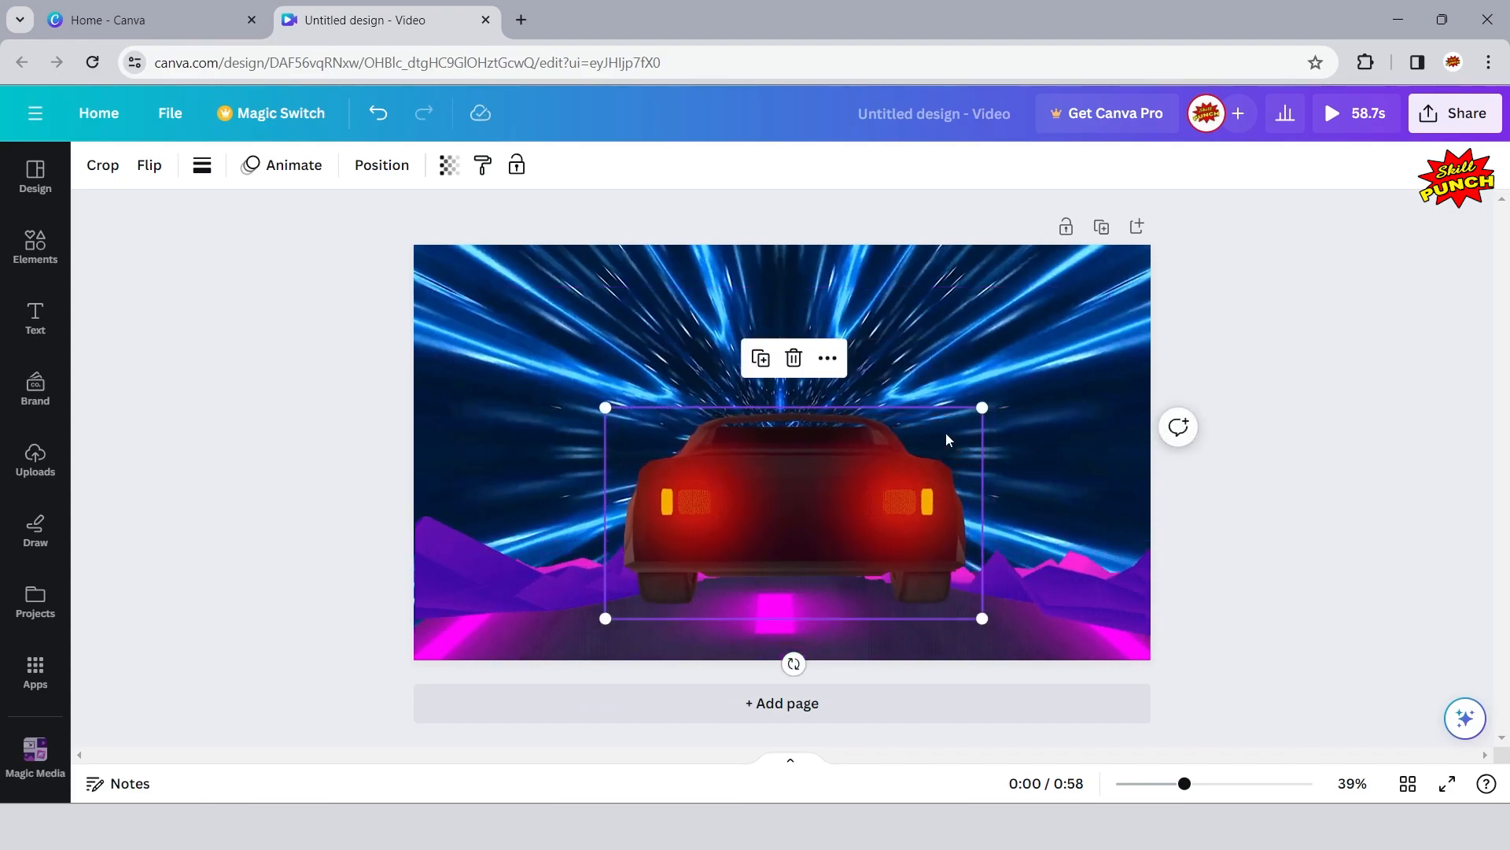
# - Shrink the car further from its upper-right corner, center it lower on the road, and play a preview of the video
pyautogui.moveTo(982, 411); pyautogui.dragTo(931, 443)
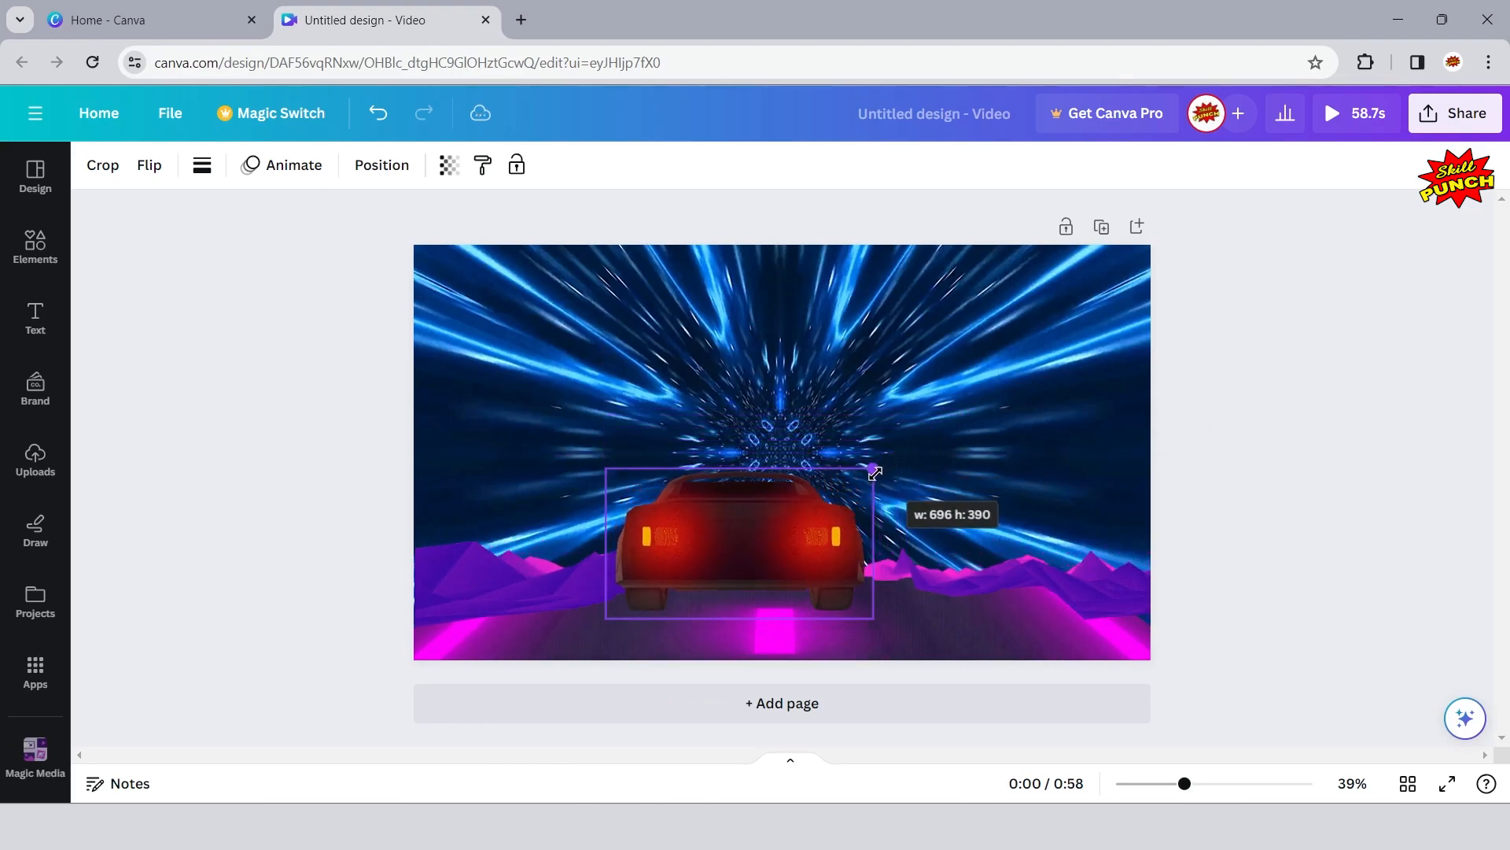
pyautogui.moveTo(721, 535); pyautogui.dragTo(738, 548)
pyautogui.click(288, 396)
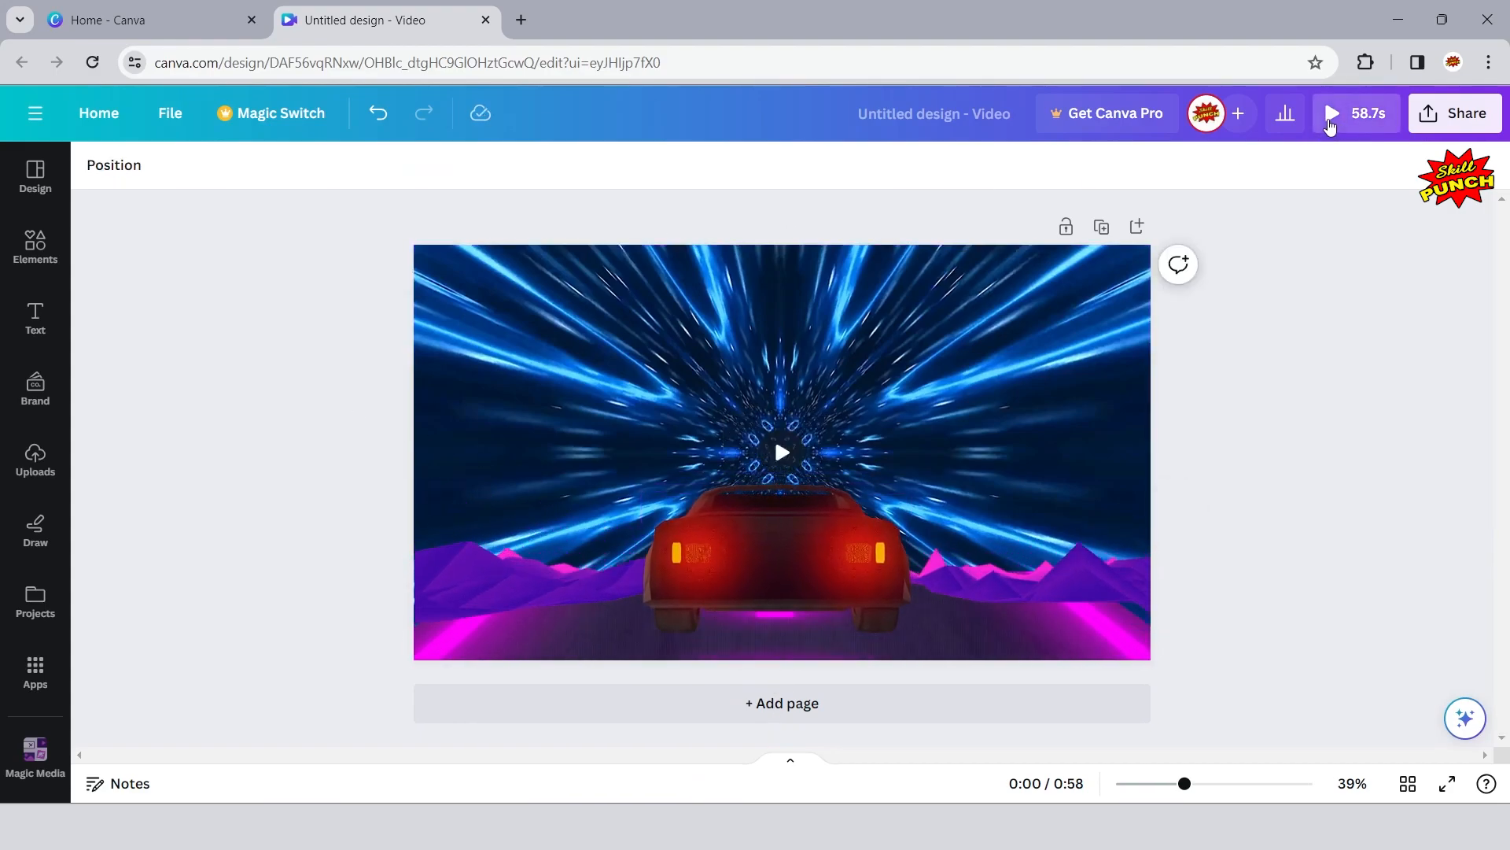
pyautogui.click(1329, 123)
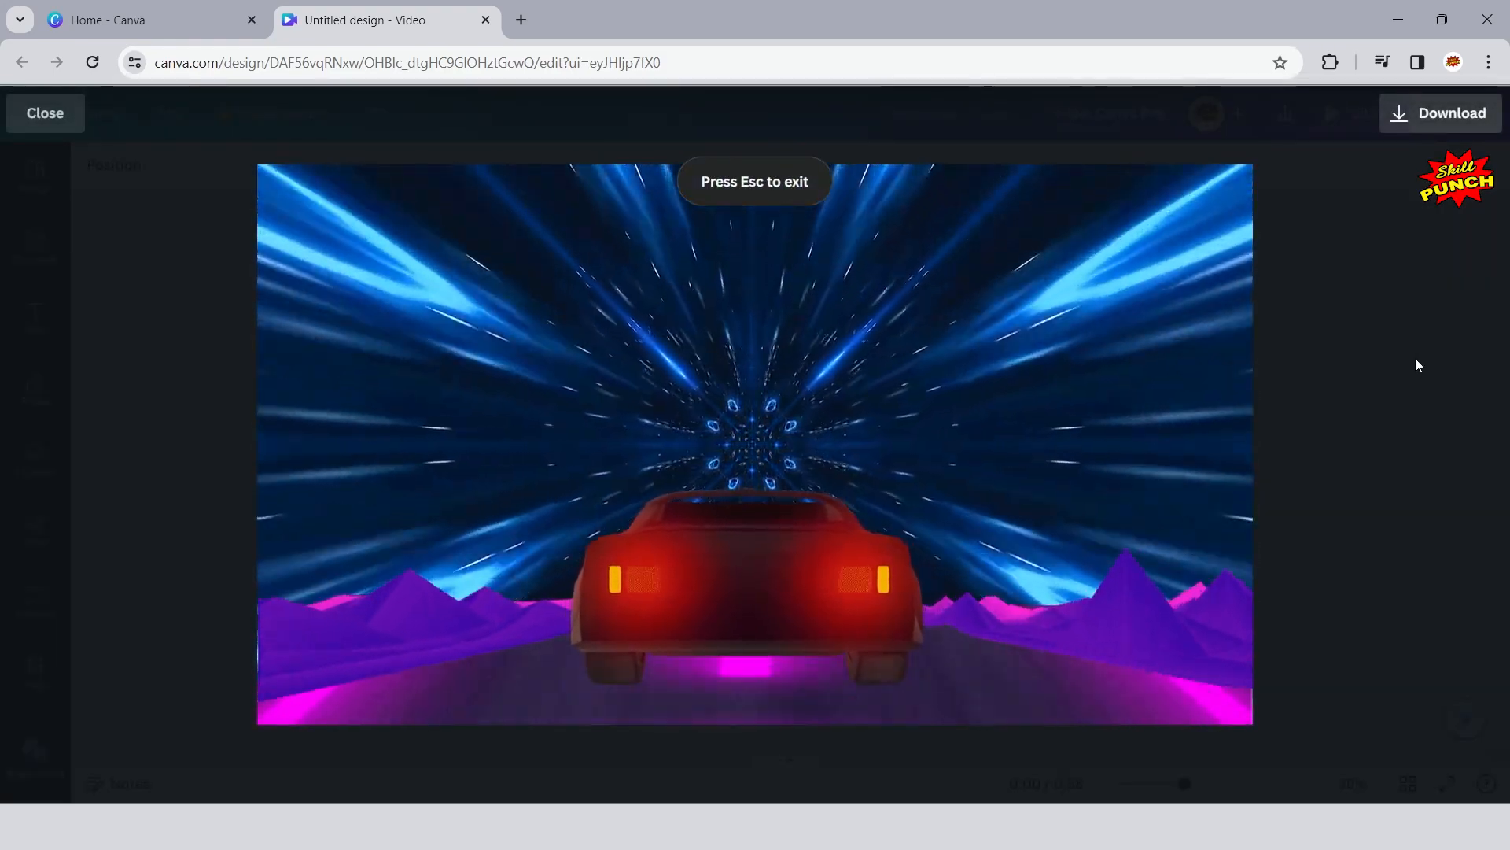
pyautogui.click(37, 115)
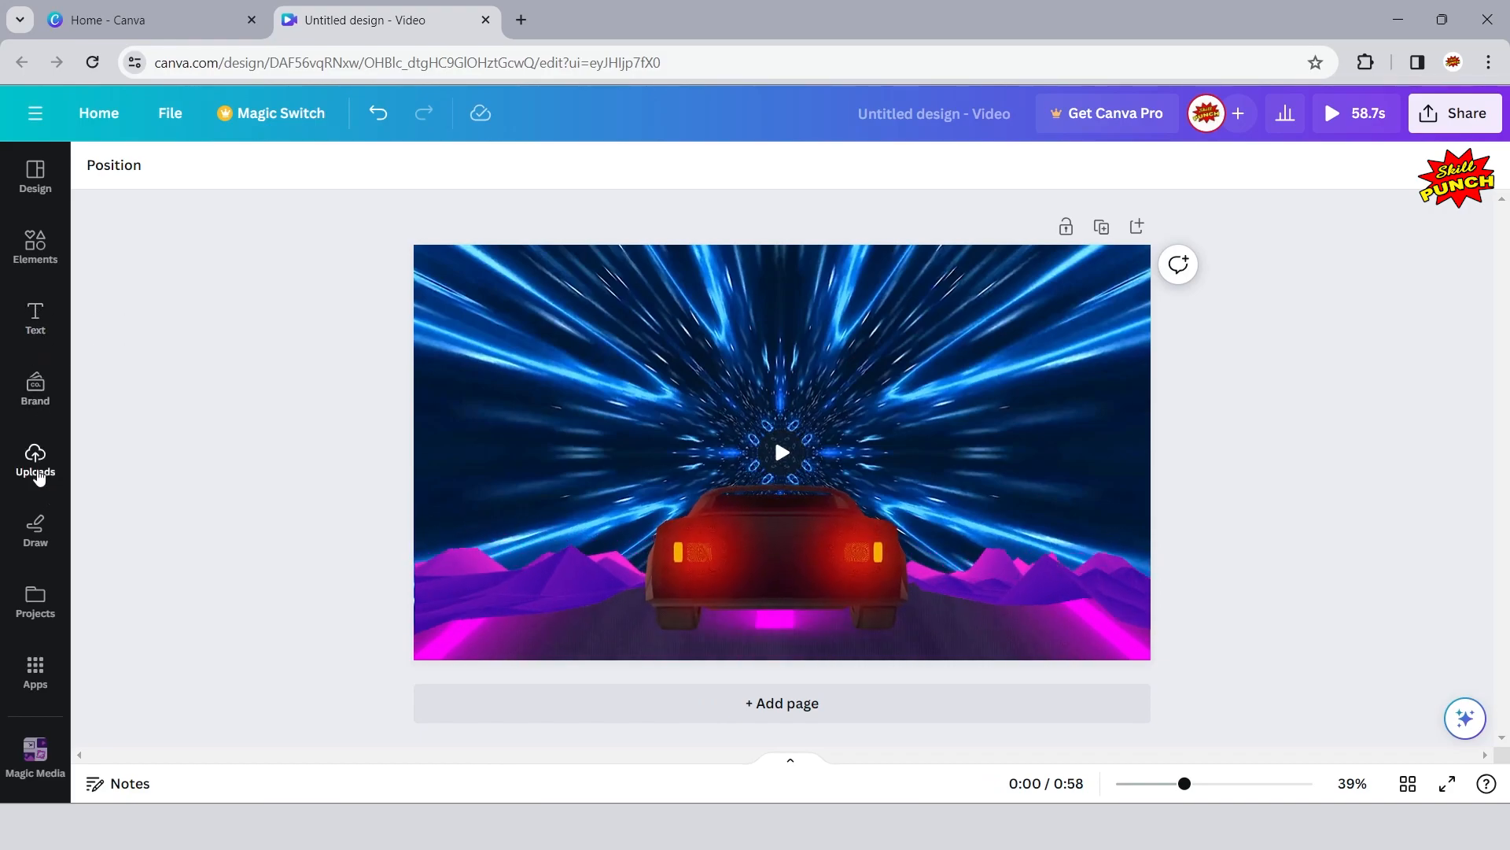
# - Add the uploaded Skill Punch logo image to the page
pyautogui.click(35, 464)
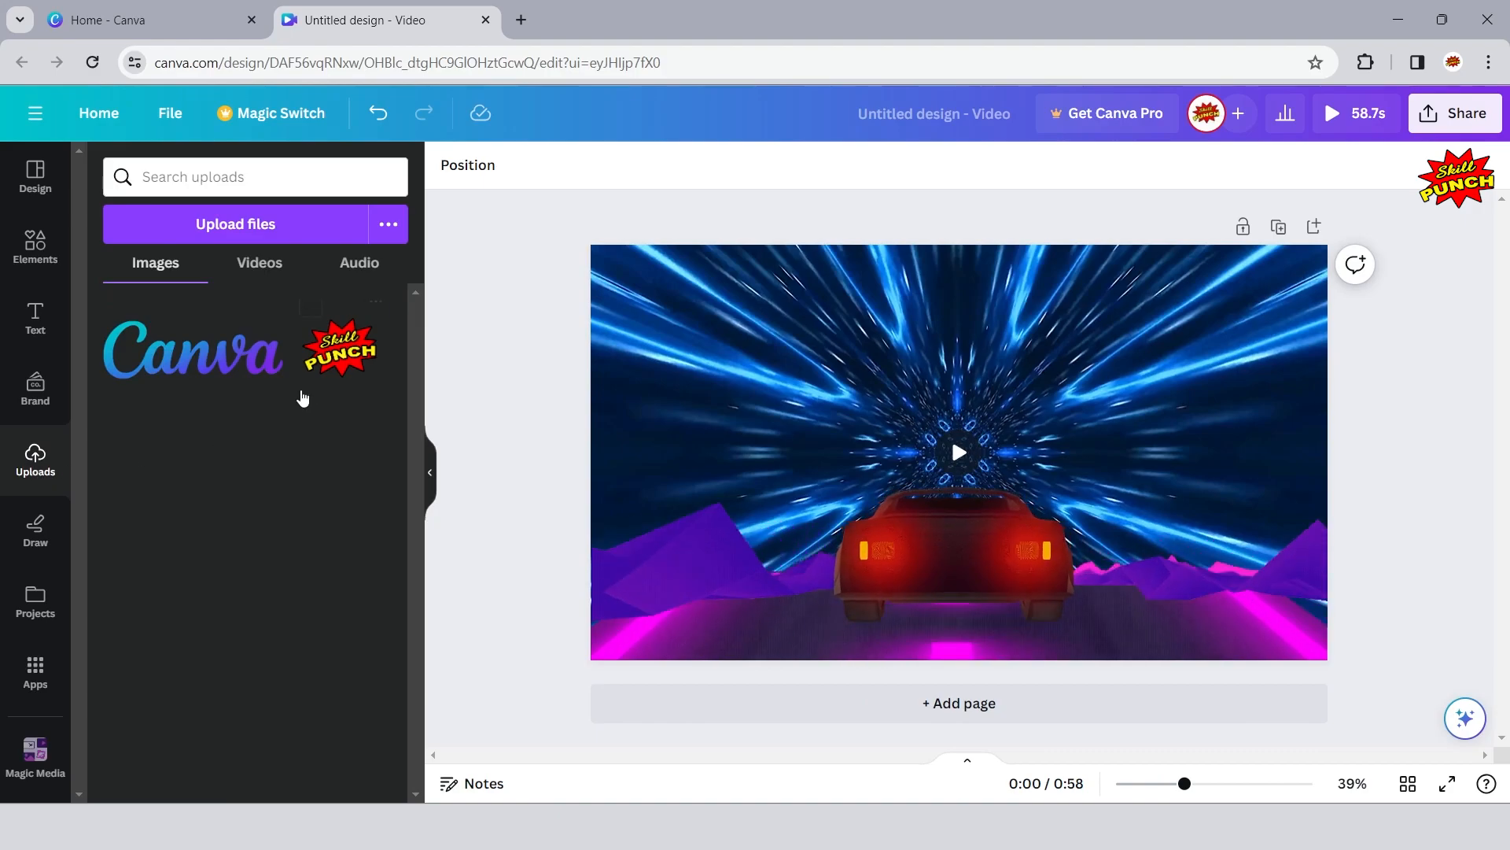
pyautogui.click(348, 355)
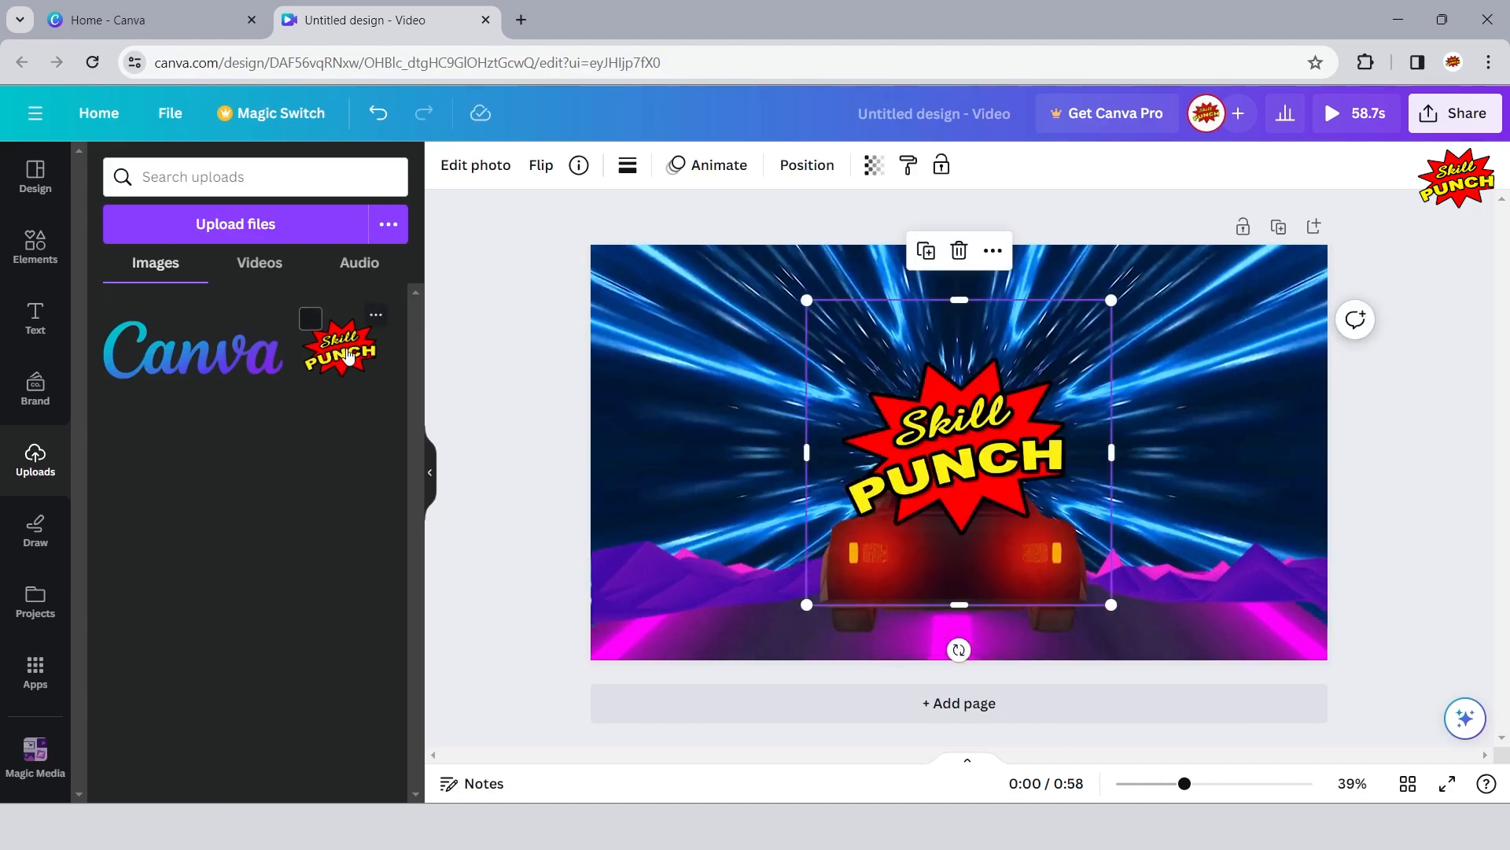
pyautogui.click(431, 476)
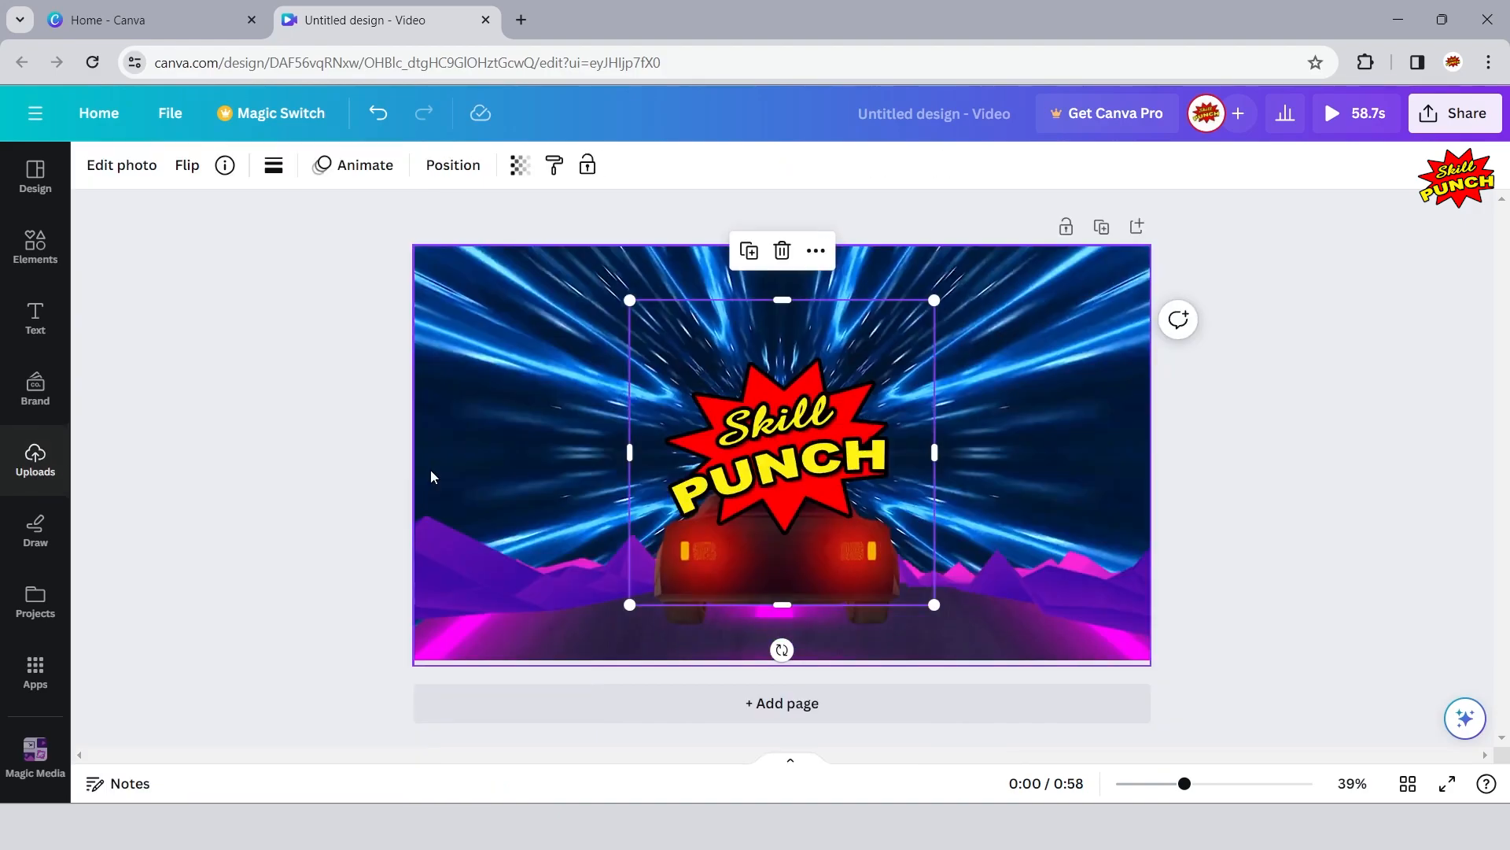
pyautogui.click(238, 365)
# - Shrink the Skill Punch logo to a small size and place it at the tunnel's center just above the car's roof
pyautogui.moveTo(777, 395); pyautogui.dragTo(775, 329)
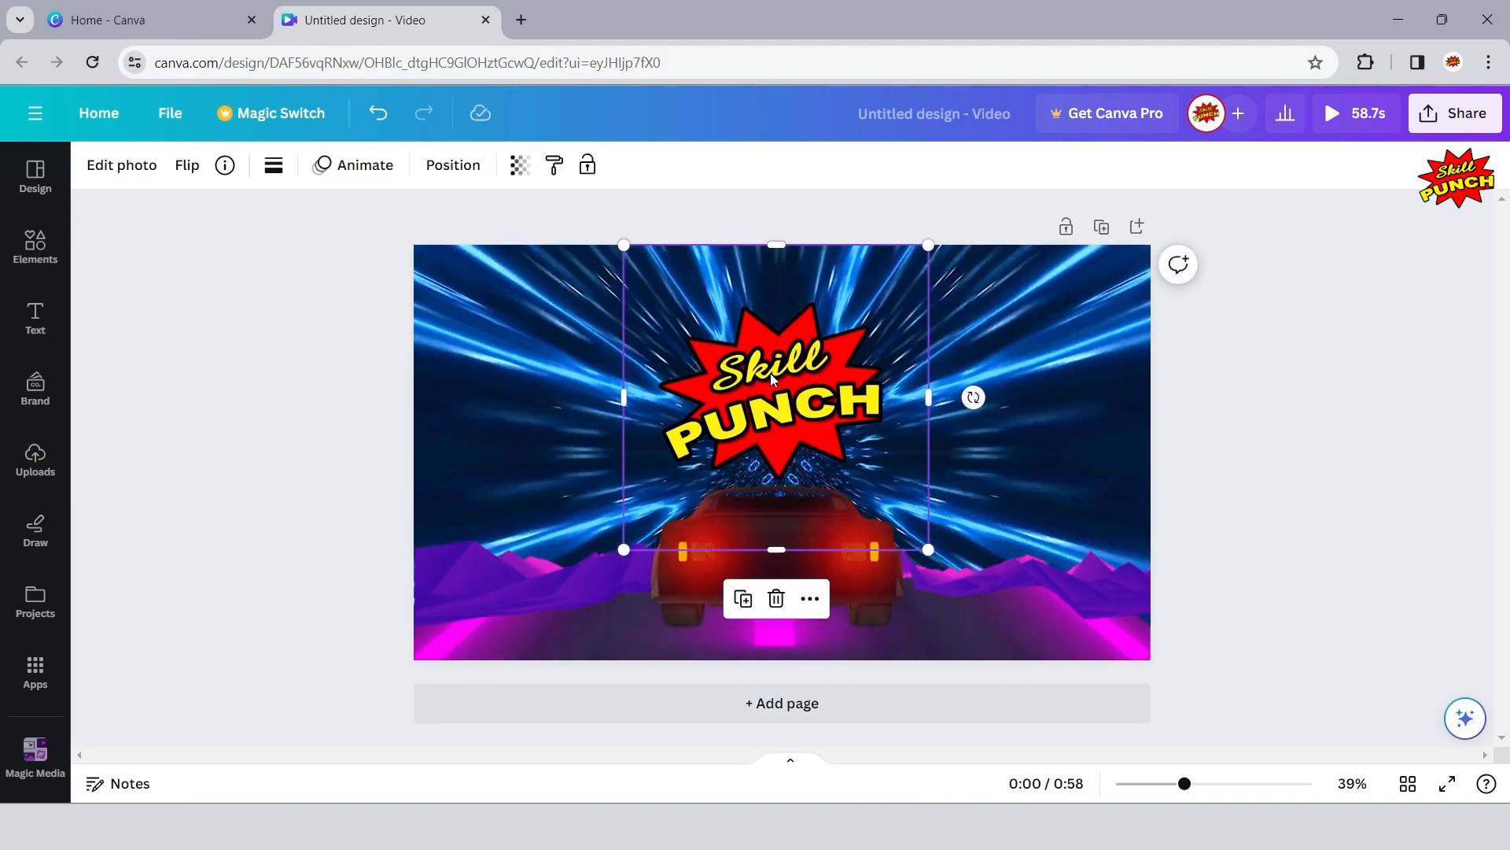
pyautogui.moveTo(930, 552); pyautogui.dragTo(755, 376)
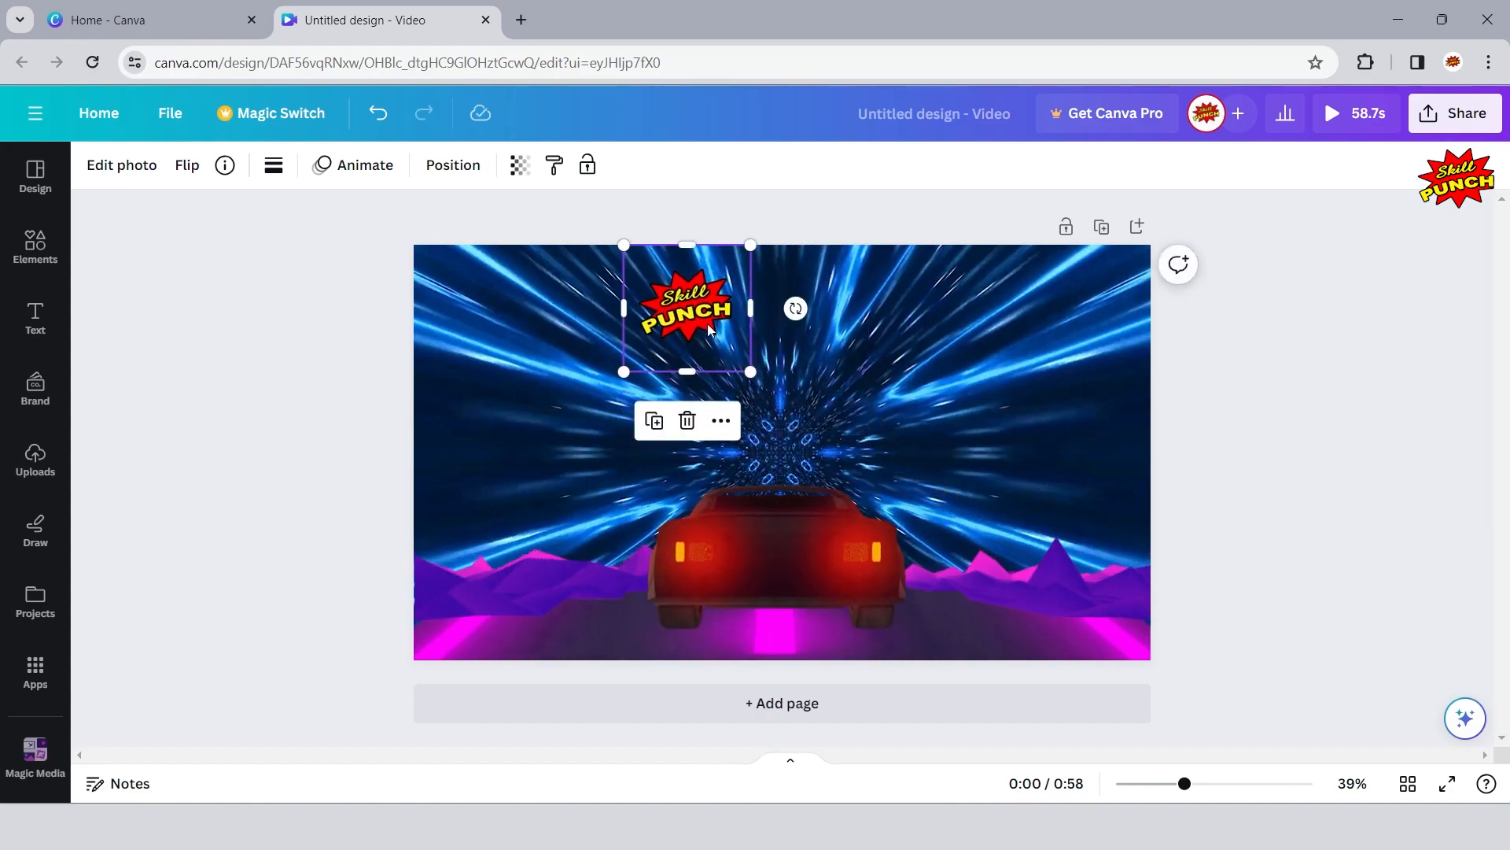
pyautogui.moveTo(626, 245); pyautogui.dragTo(660, 281)
pyautogui.moveTo(703, 331); pyautogui.dragTo(769, 445)
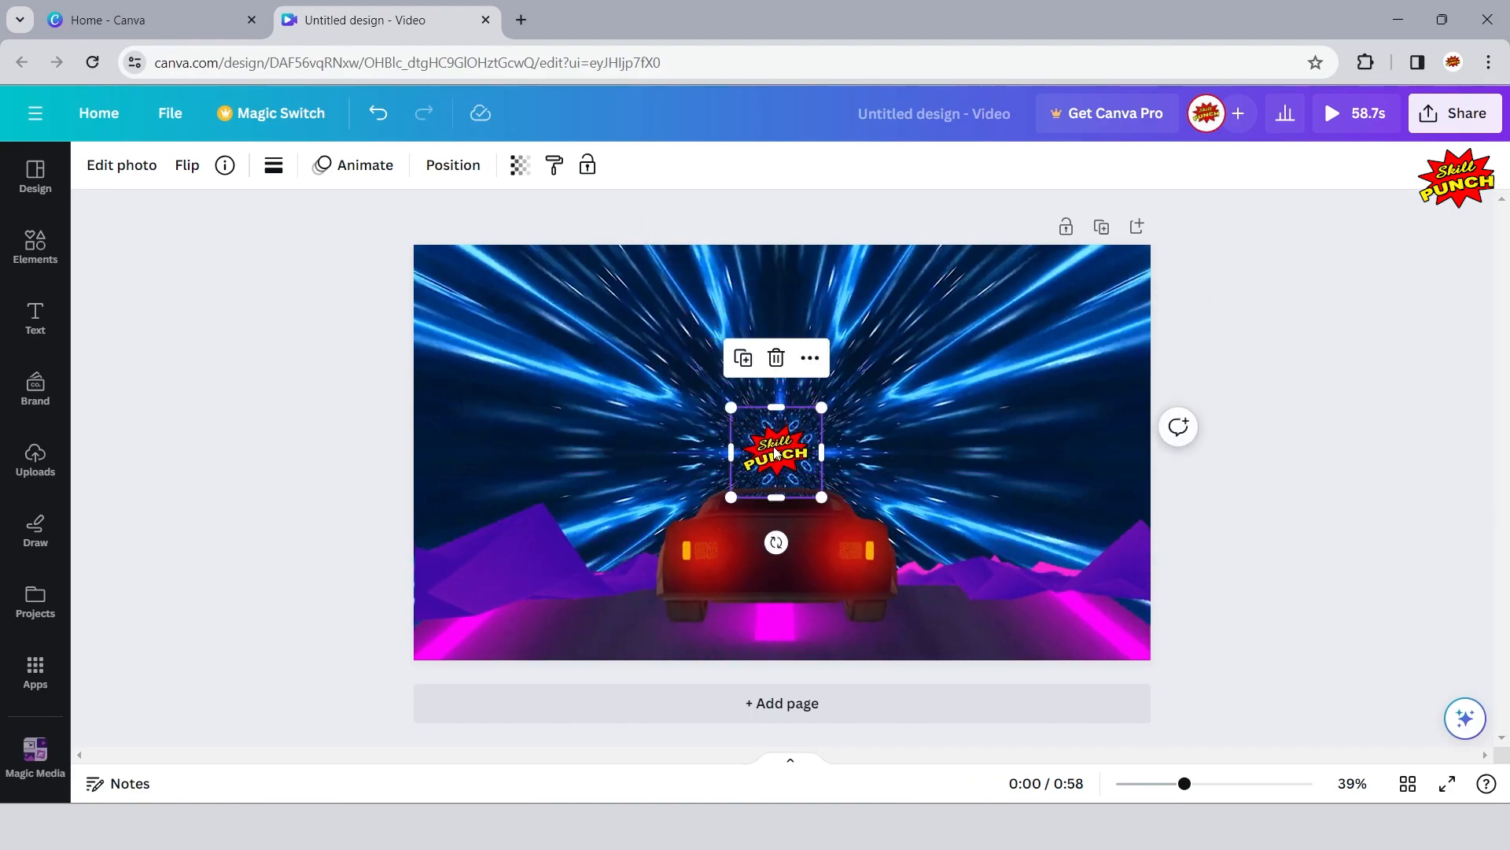
pyautogui.click(1321, 356)
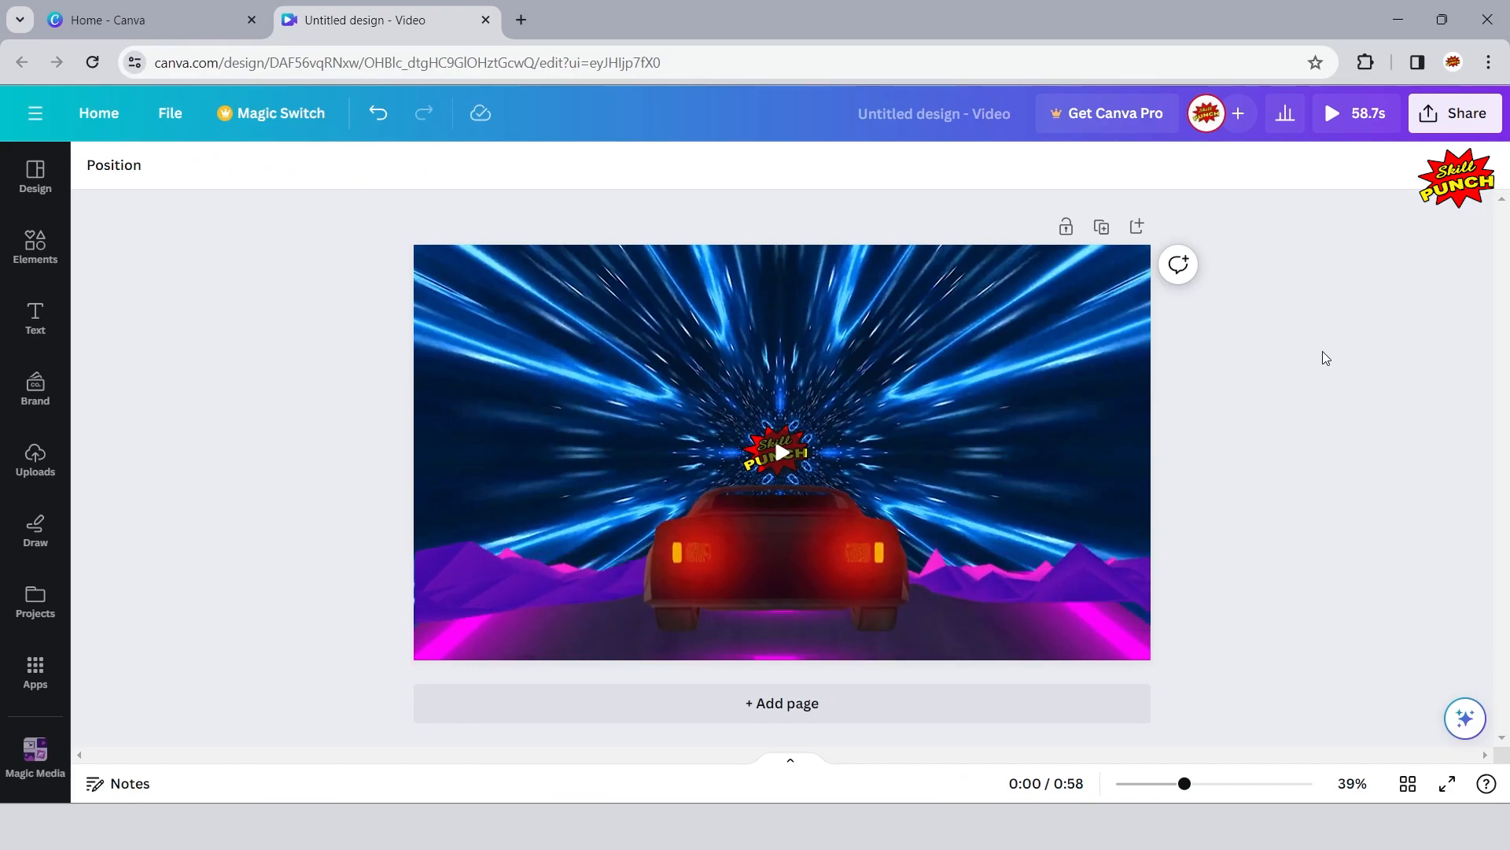
# - Set the Skill Punch logo's transparency to about 54
pyautogui.click(765, 428)
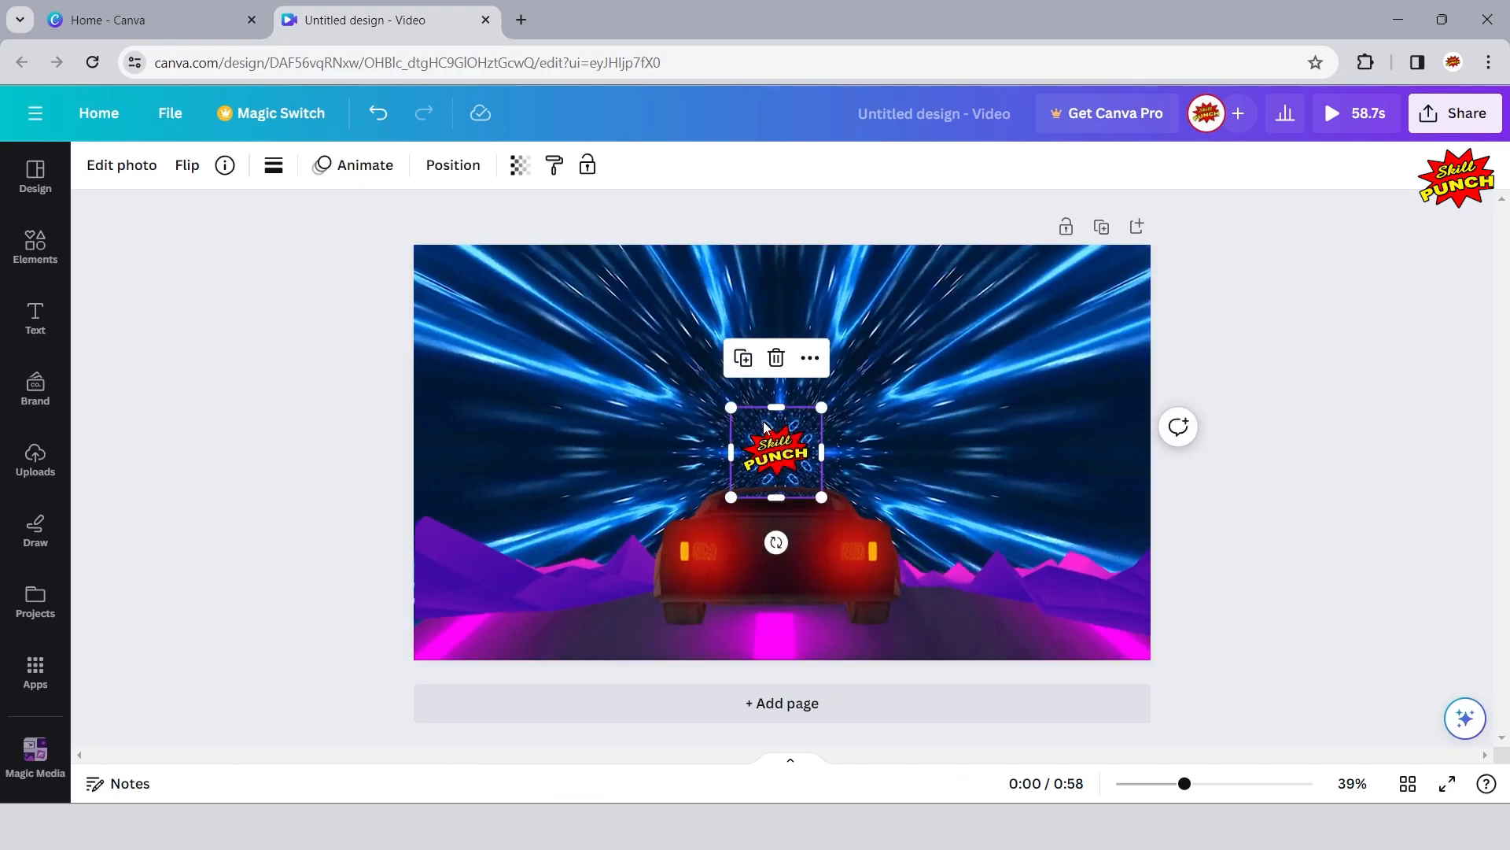
pyautogui.click(519, 167)
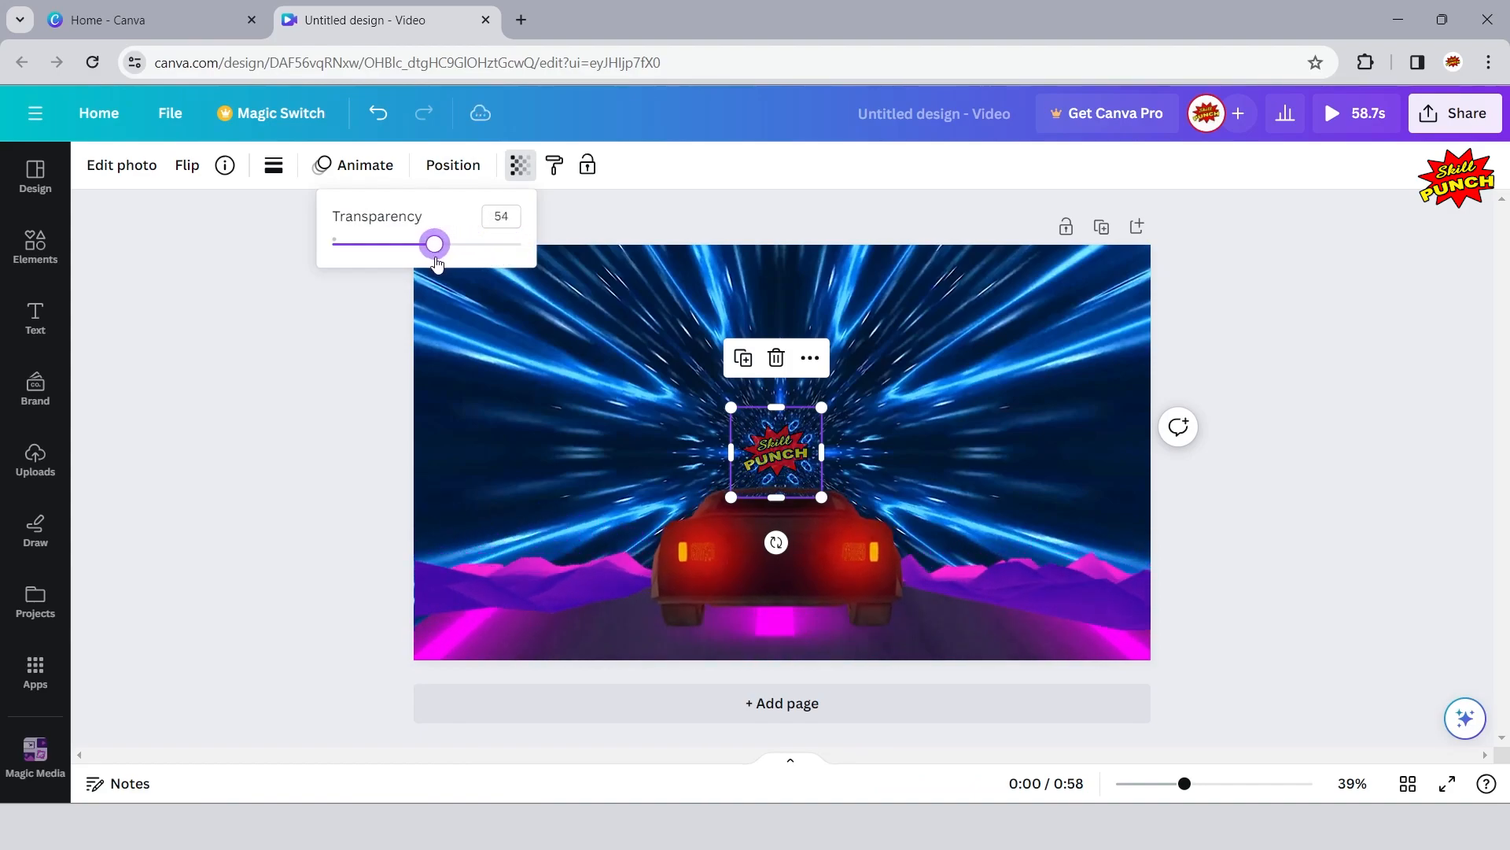
pyautogui.click(313, 380)
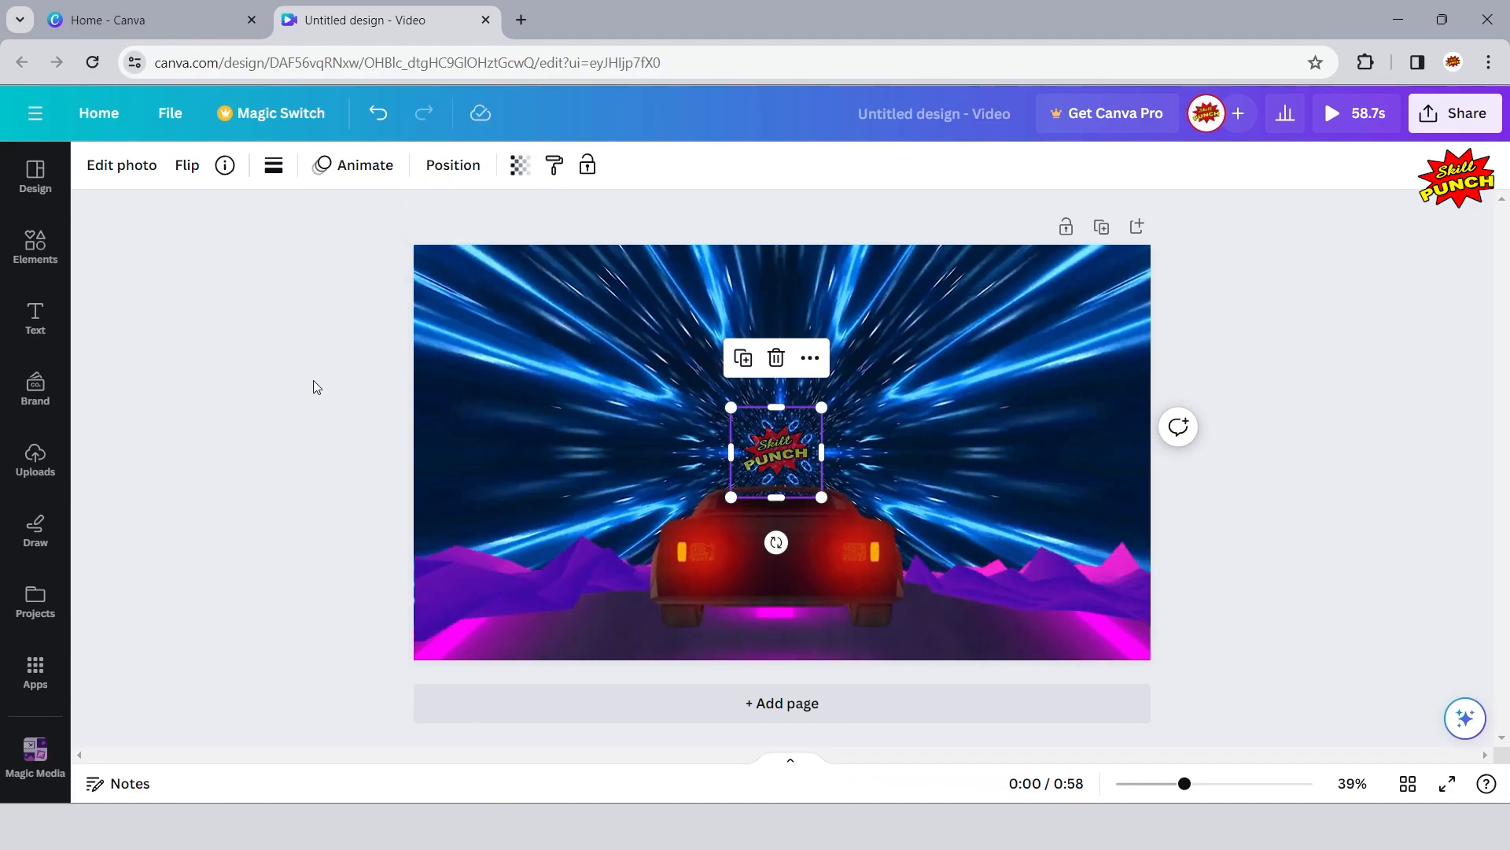
# - Apply the Pulse motion effect to the Skill Punch logo
pyautogui.click(351, 169)
pyautogui.moveTo(419, 276); pyautogui.dragTo(417, 597)
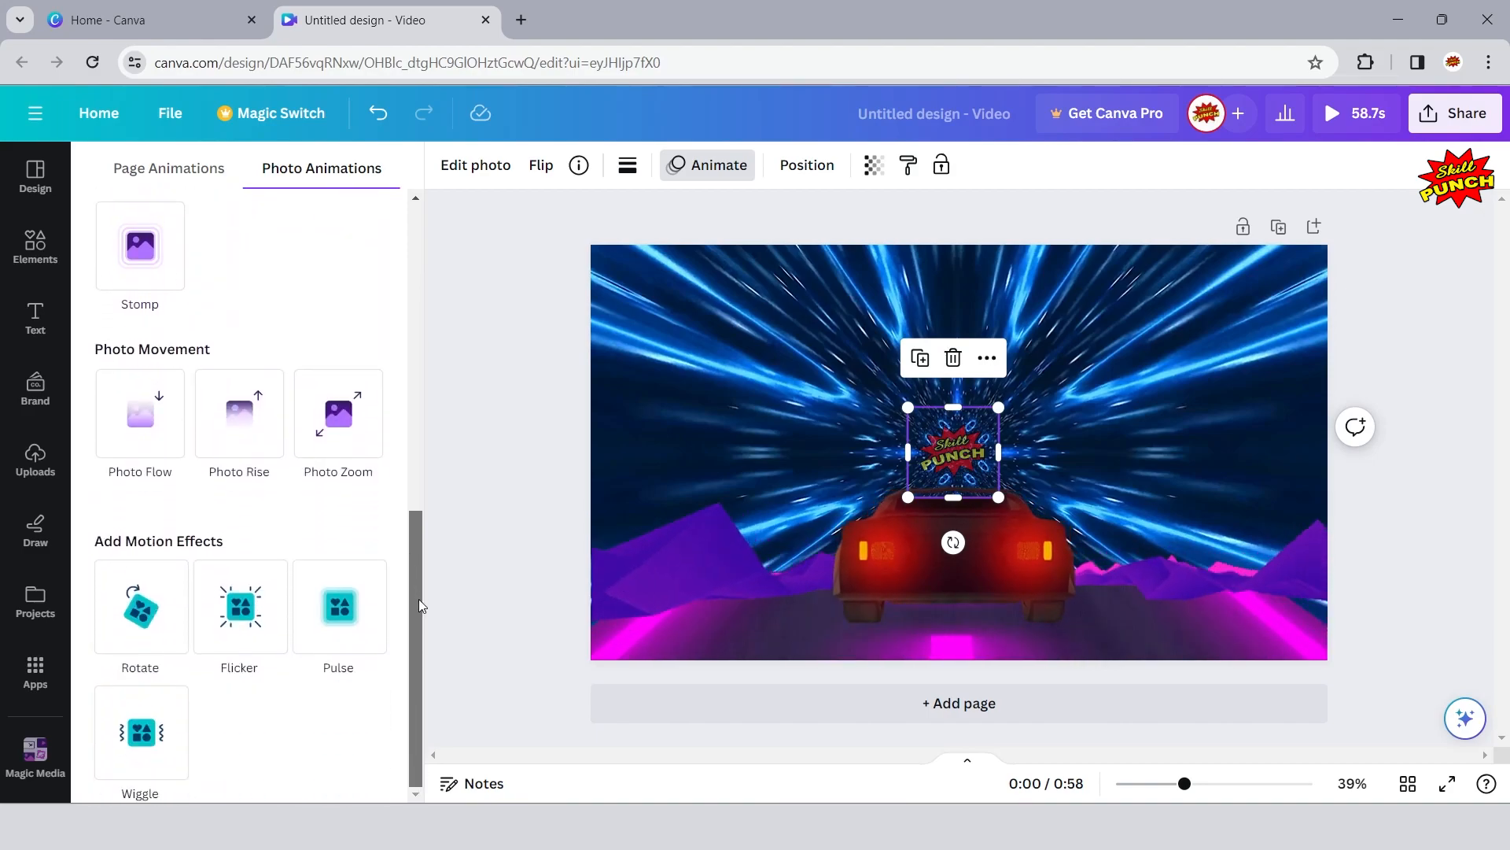
pyautogui.click(329, 612)
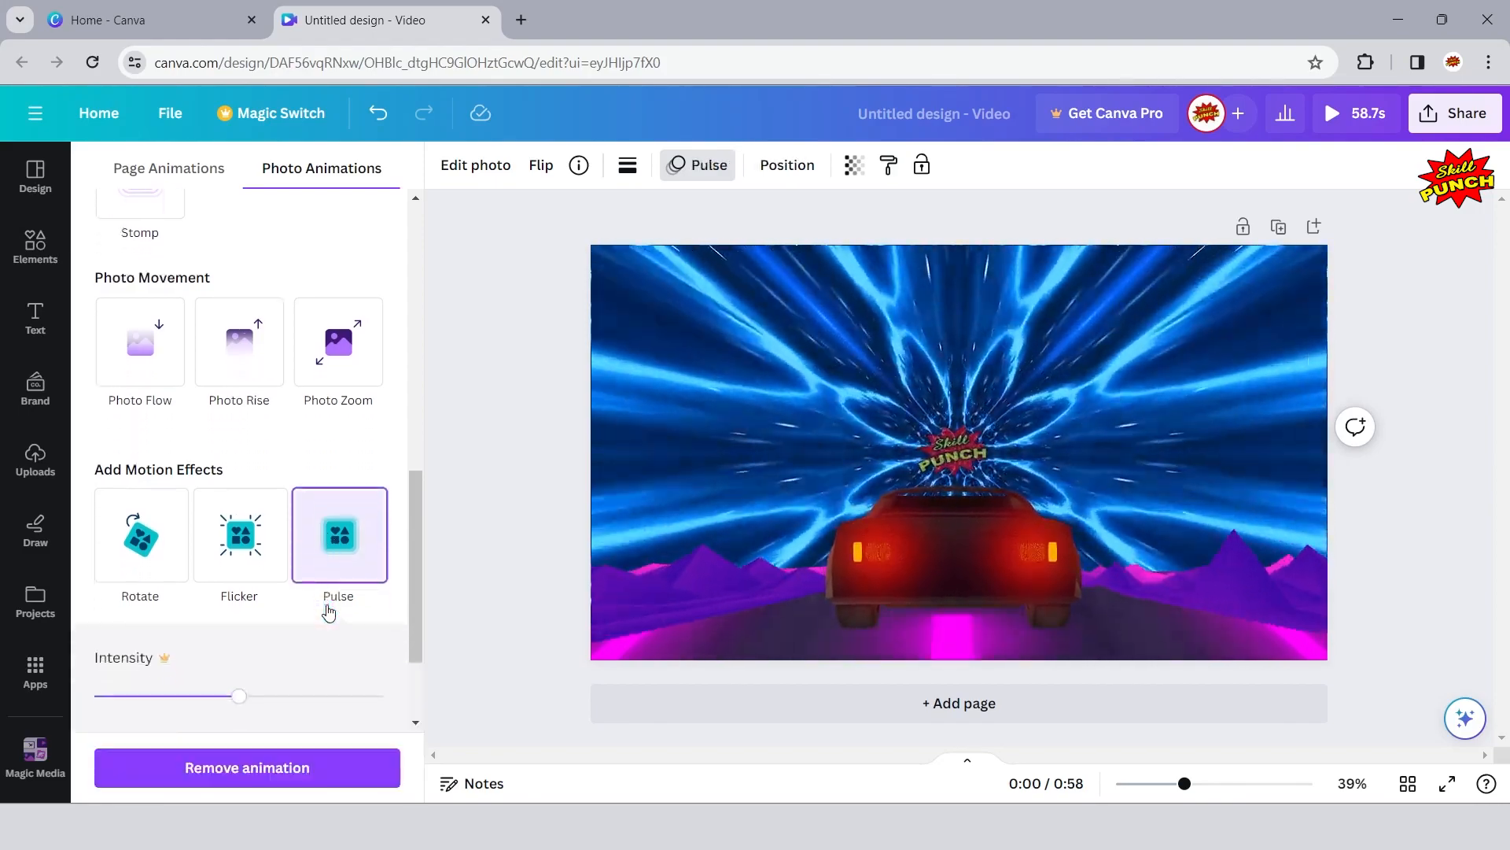
pyautogui.click(475, 417)
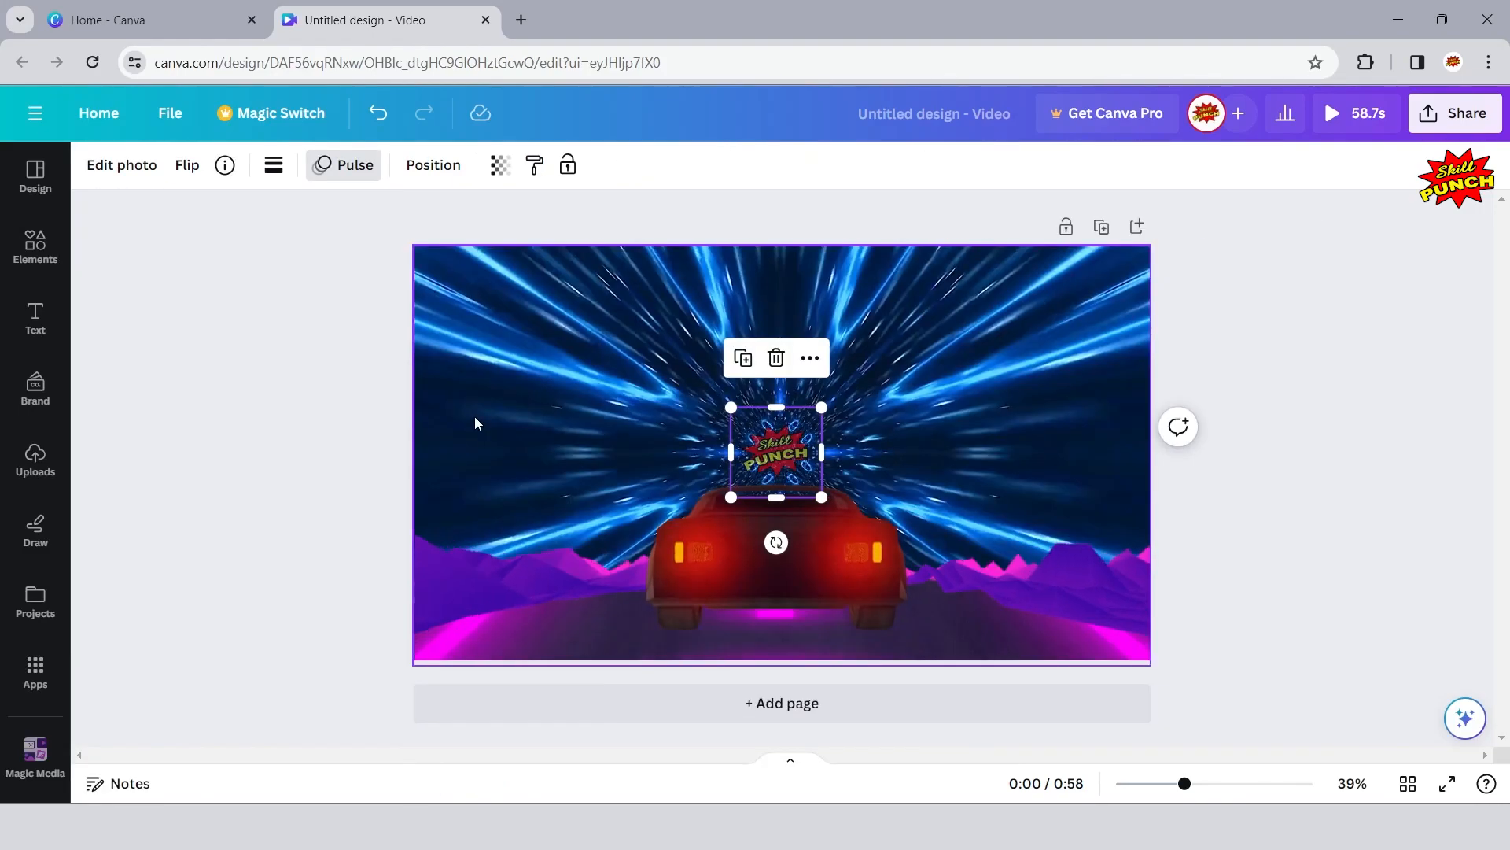
pyautogui.click(281, 367)
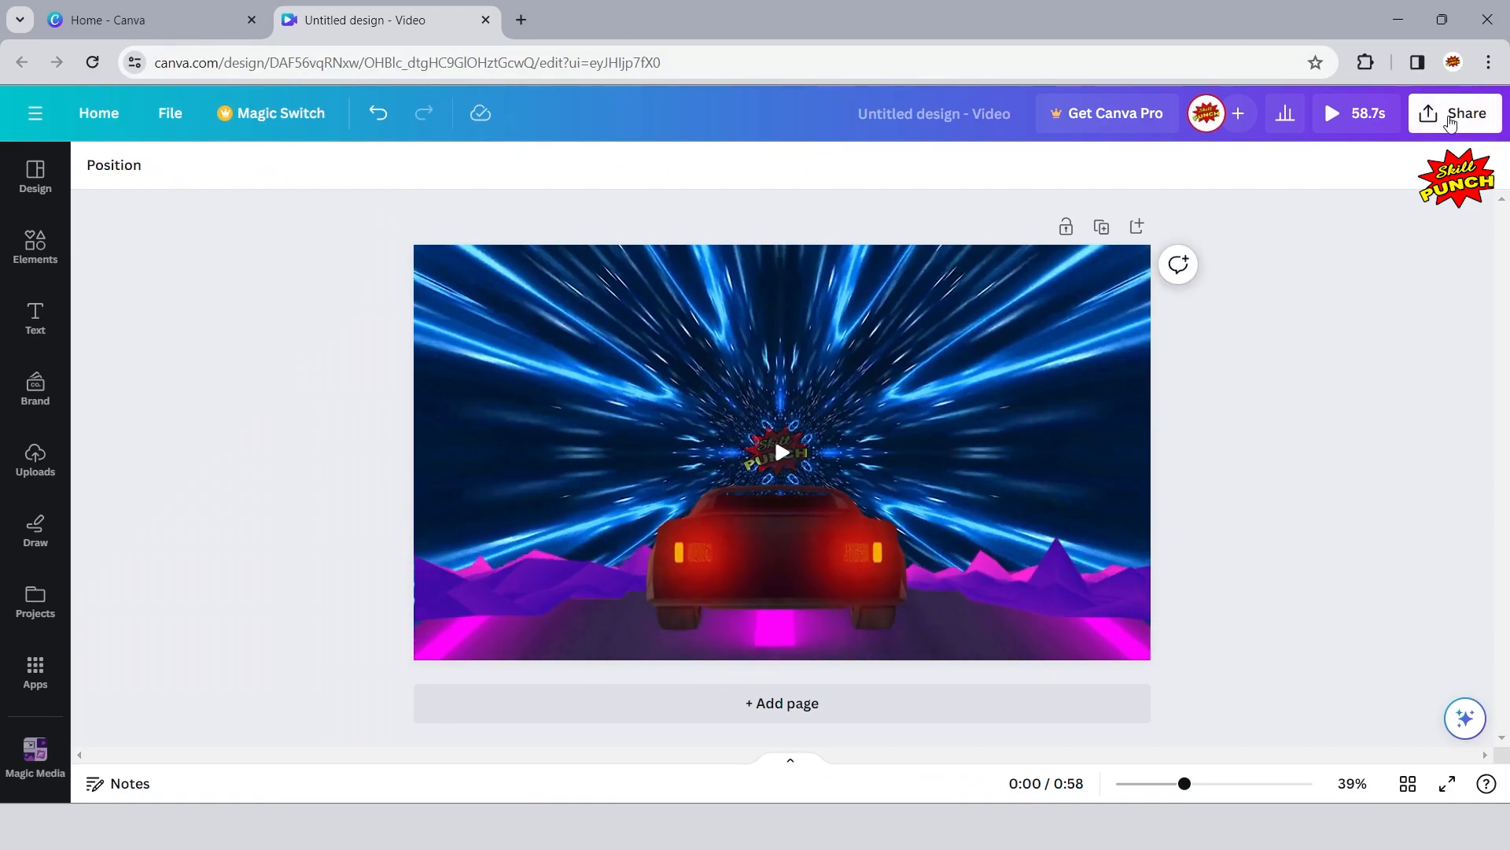
# - Download the design as an MP4 video at 1080p (HD) quality
pyautogui.click(1455, 113)
pyautogui.click(1227, 611)
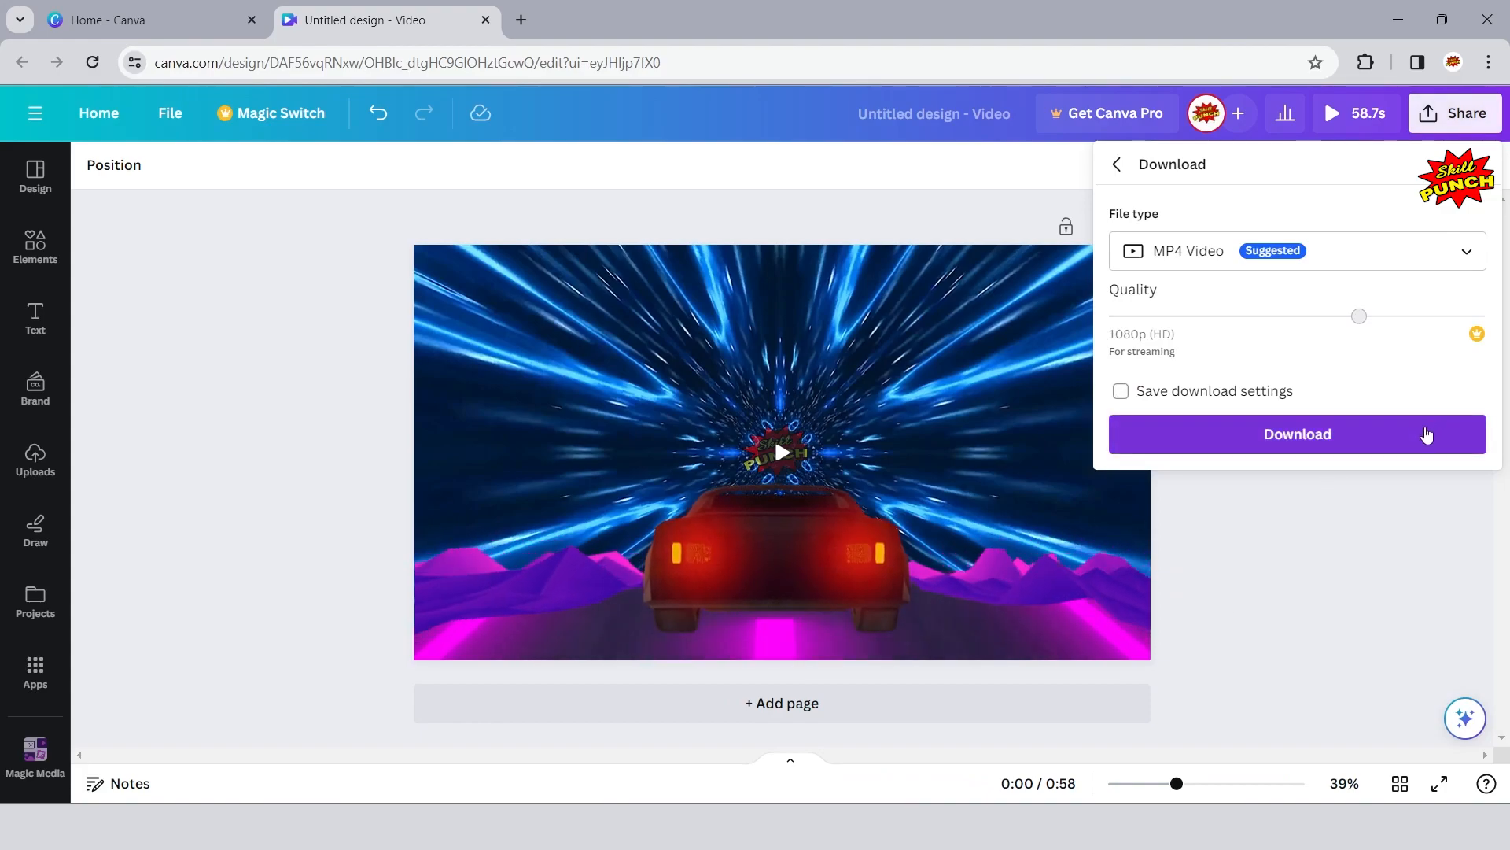
pyautogui.click(1428, 435)
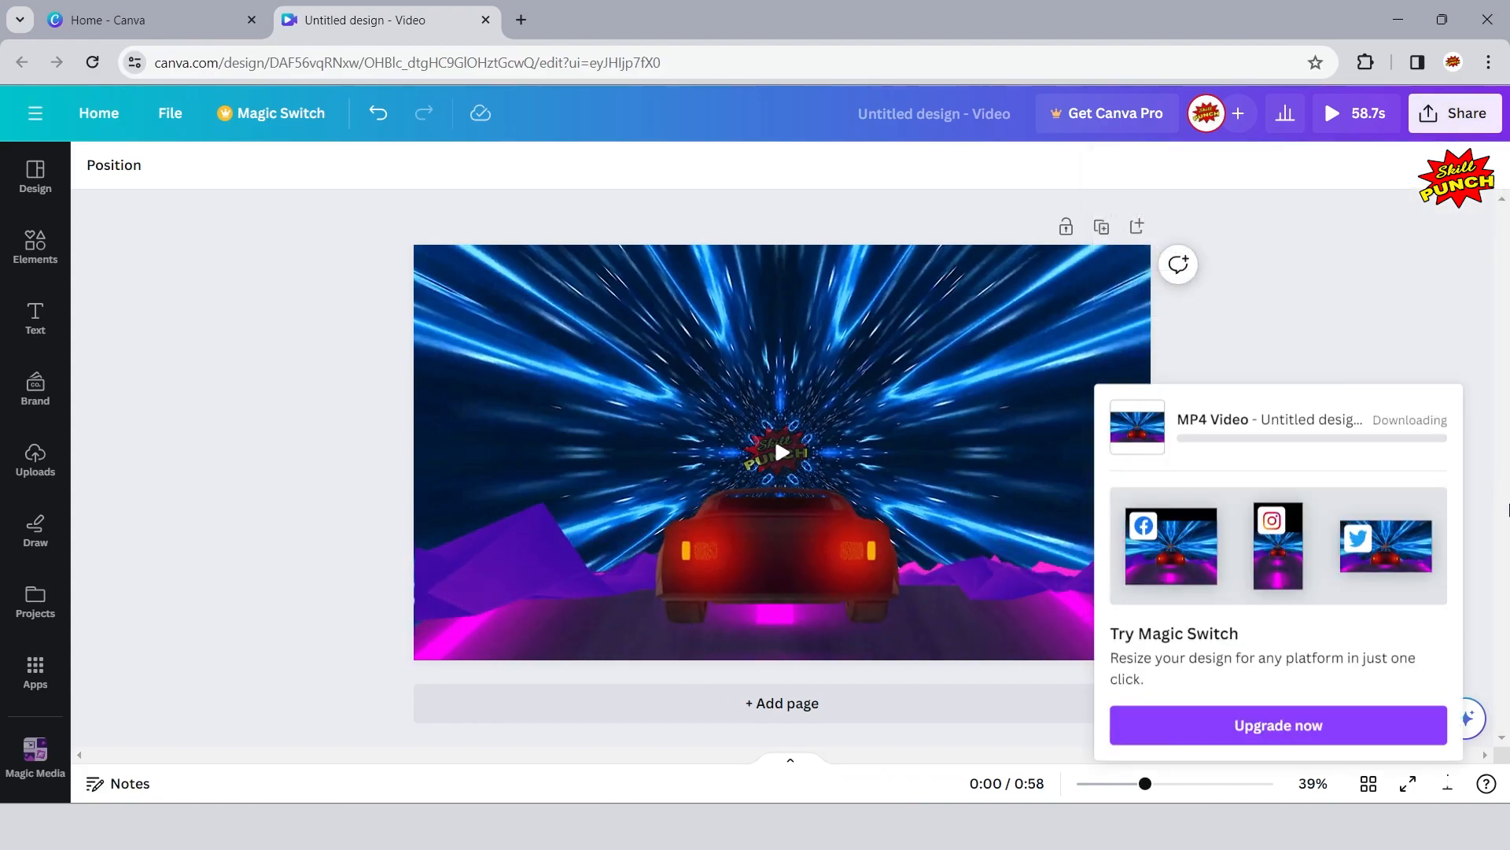